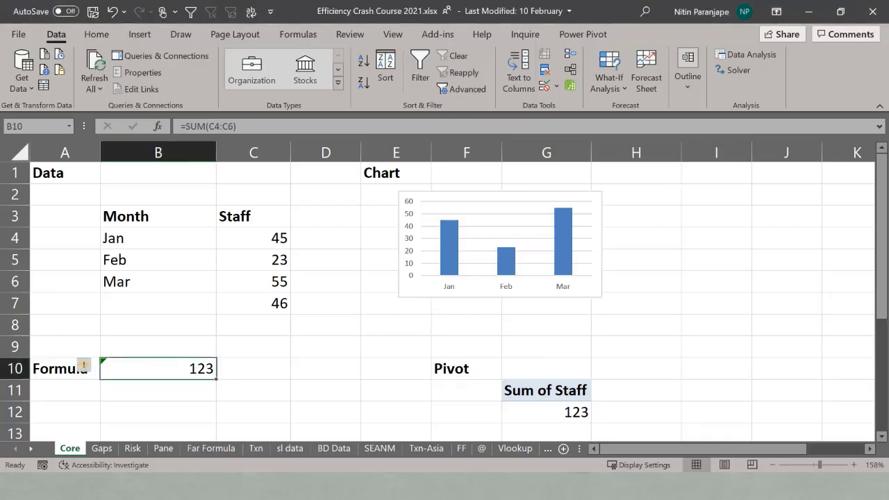
# Undo the last entry in C7 and convert the Month and Staff data in B3:C6 into a table with headers
pyautogui.hotkey('ctrl', 'z')
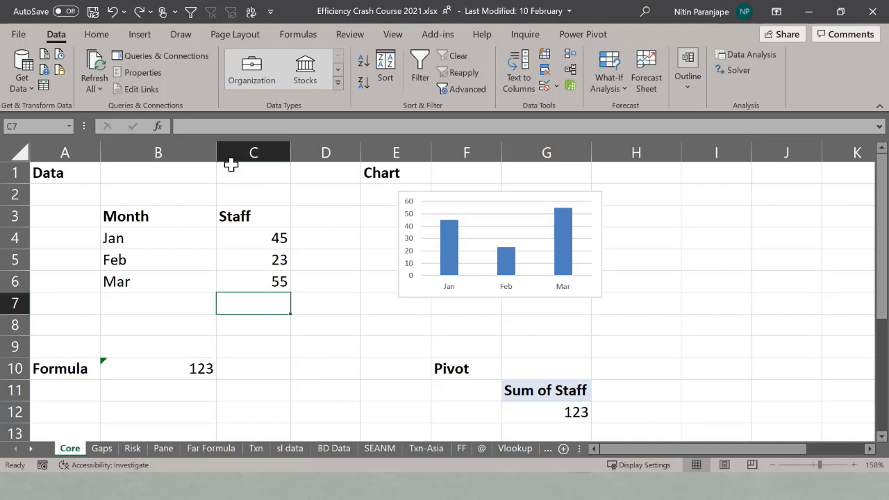
pyautogui.moveTo(159, 215); pyautogui.dragTo(262, 282)
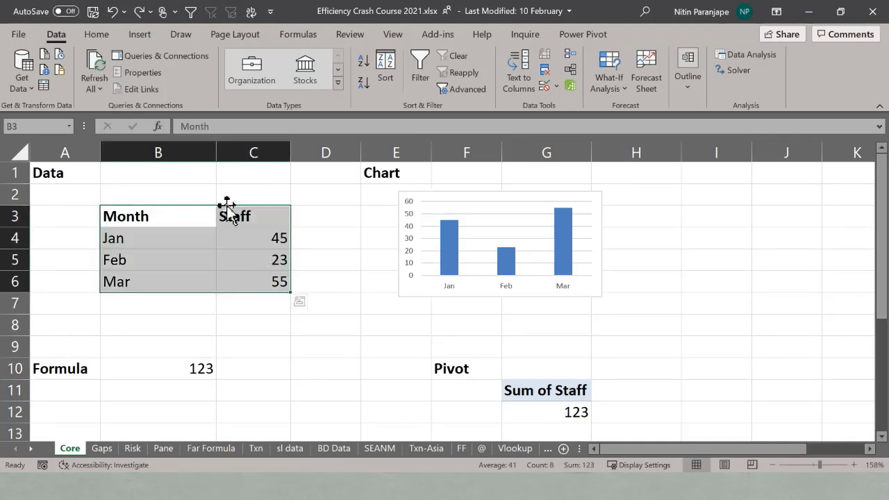
pyautogui.click(140, 34)
pyautogui.click(119, 82)
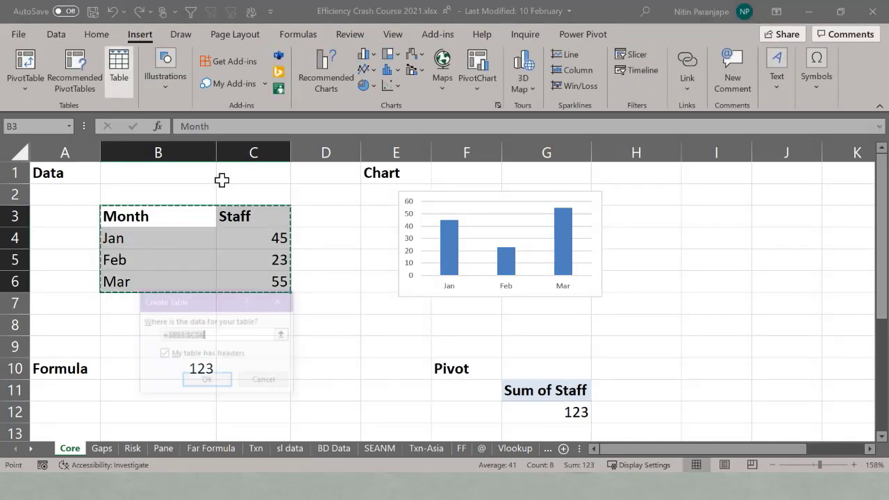
pyautogui.click(208, 381)
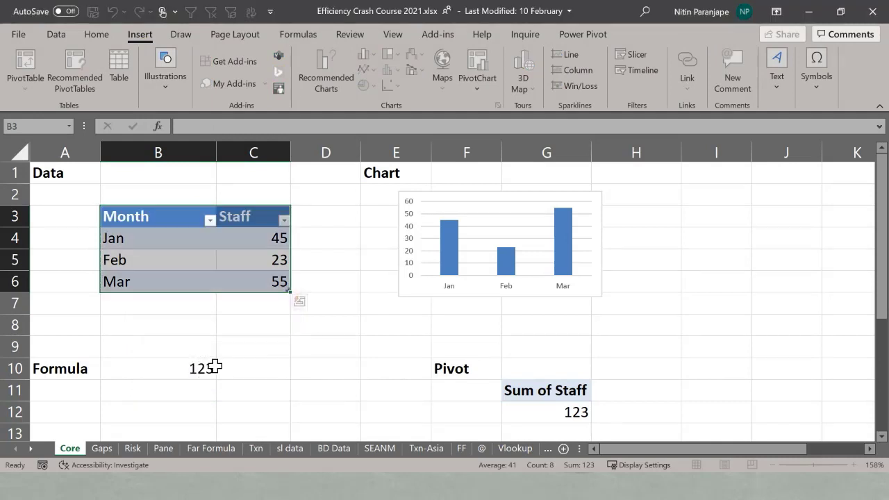
# Extend the table with a new row by entering a Staff value of 55 in C7
pyautogui.click(254, 307)
pyautogui.write('55')
pyautogui.click(325, 327)
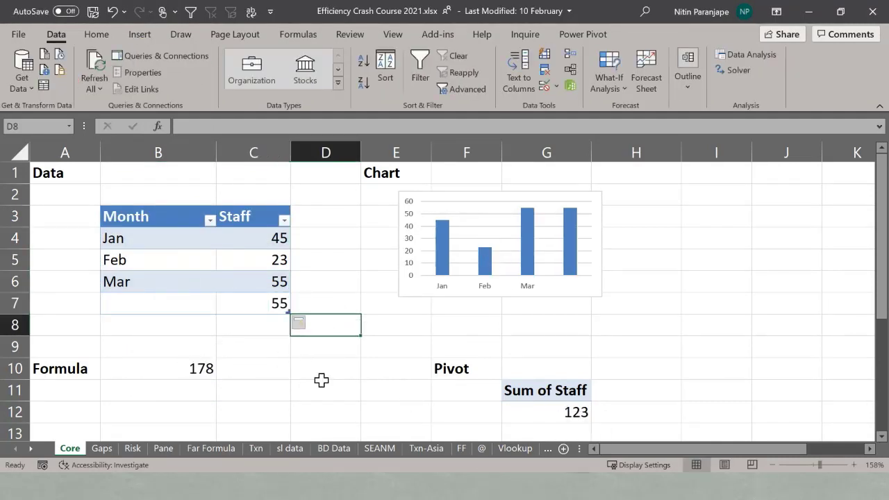
# Extend the table with an adjacent column by entering 53 in D6 and 123 in D5
pyautogui.click(313, 278)
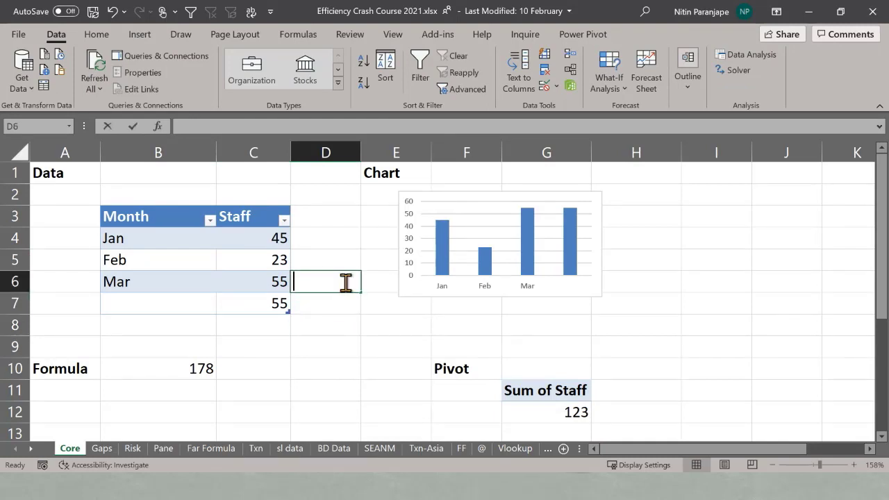
pyautogui.write('53')
pyautogui.click(337, 256)
pyautogui.write('123')
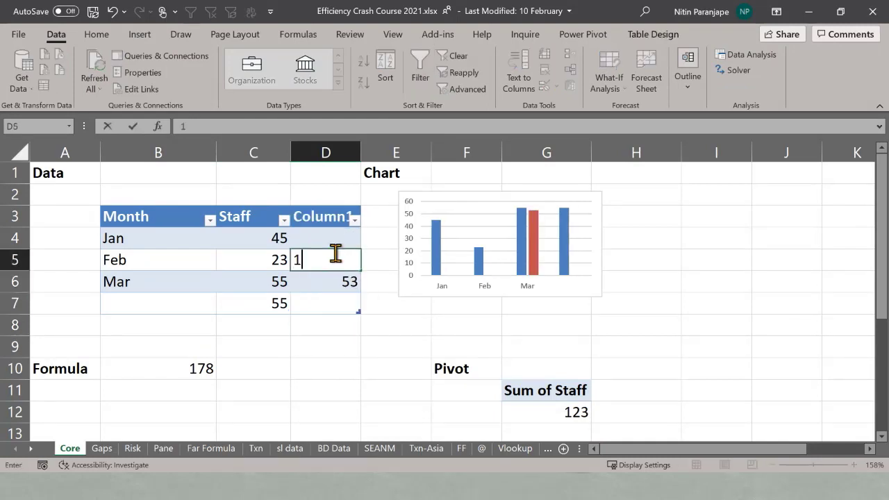
pyautogui.click(327, 300)
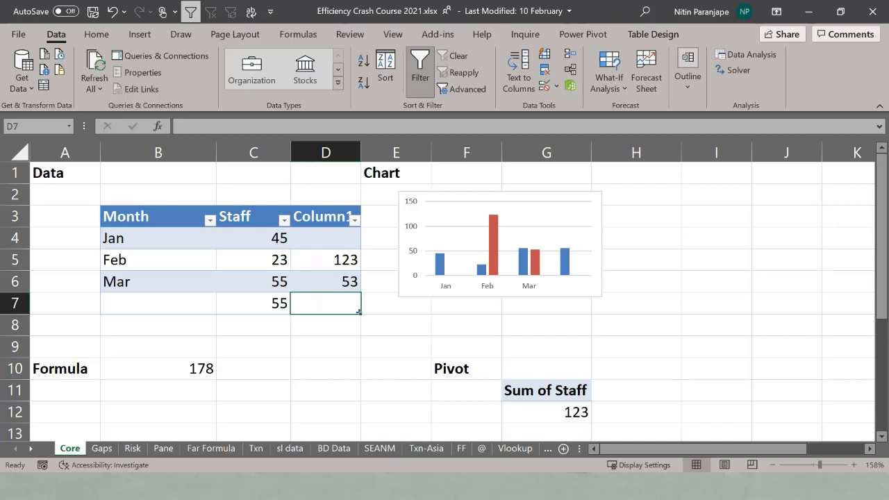
# On the Gaps sheet, enter the tax formula =B4/45 in C4
pyautogui.click(104, 449)
pyautogui.click(213, 271)
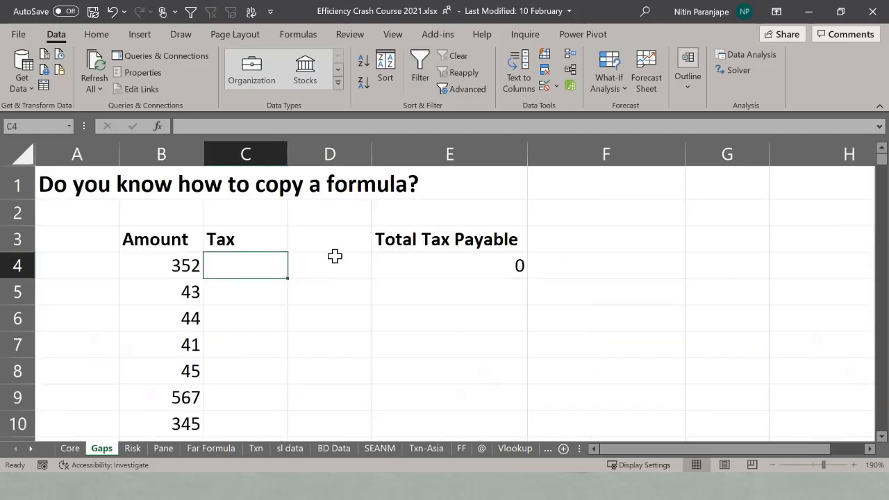
pyautogui.press('F2')
pyautogui.write('=B4')
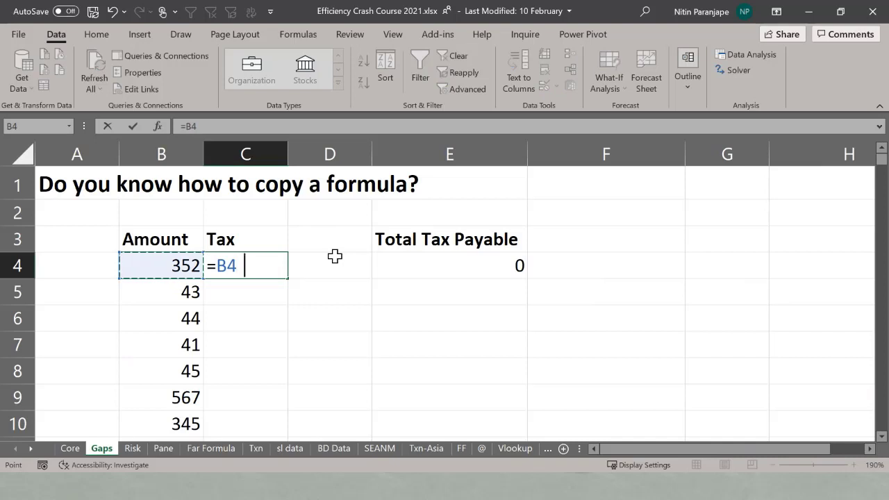
pyautogui.write('/45')
pyautogui.press('Return')
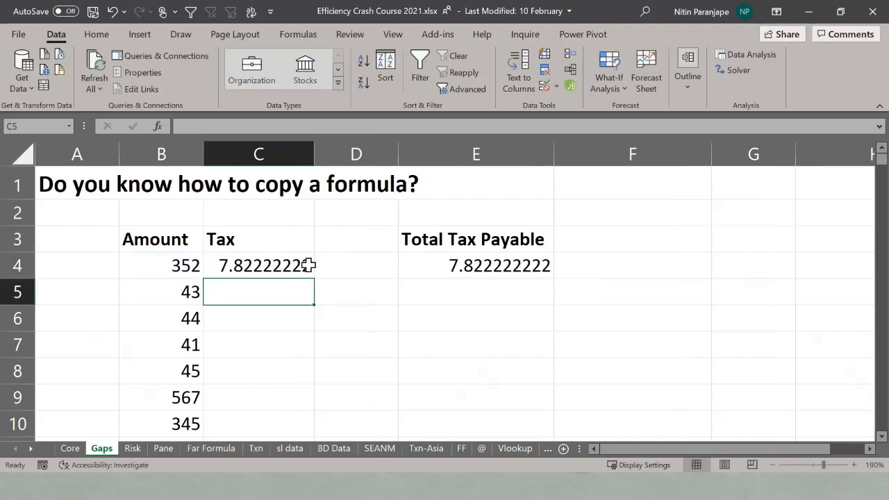
# Try to fill the C4 tax formula manually down to C495, and undo the fill
pyautogui.click(306, 271)
pyautogui.click(316, 278)
pyautogui.moveTo(316, 278); pyautogui.dragTo(317, 282)
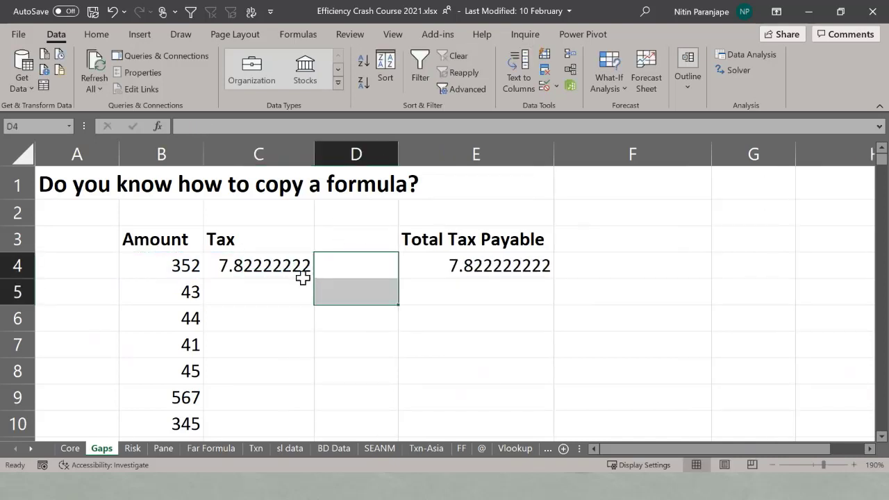
pyautogui.click(310, 276)
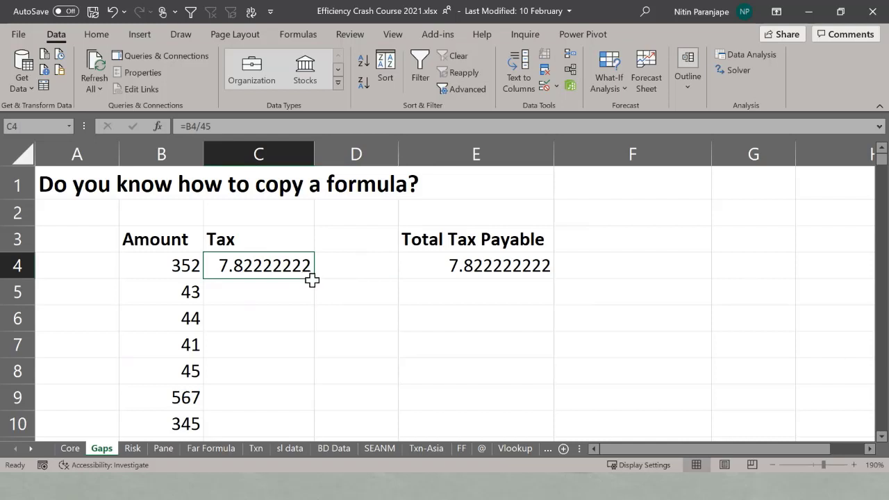
pyautogui.moveTo(314, 280); pyautogui.dragTo(242, 495)
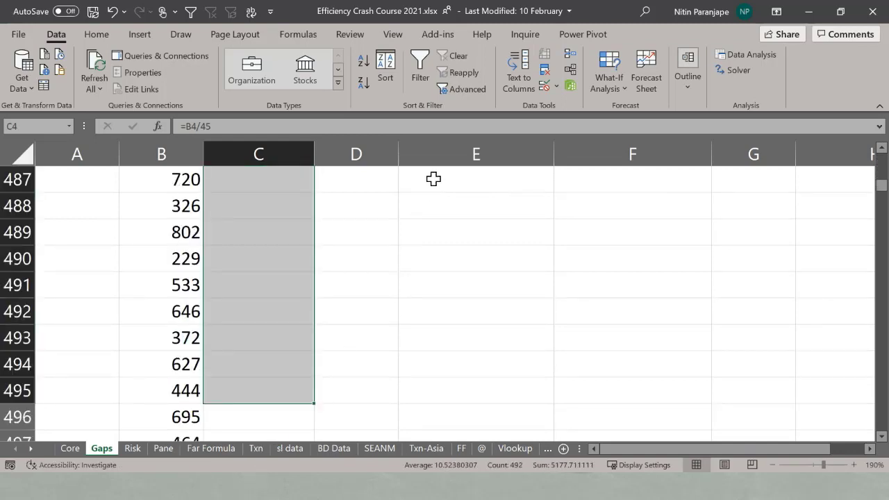
pyautogui.hotkey('ctrl', 'z')
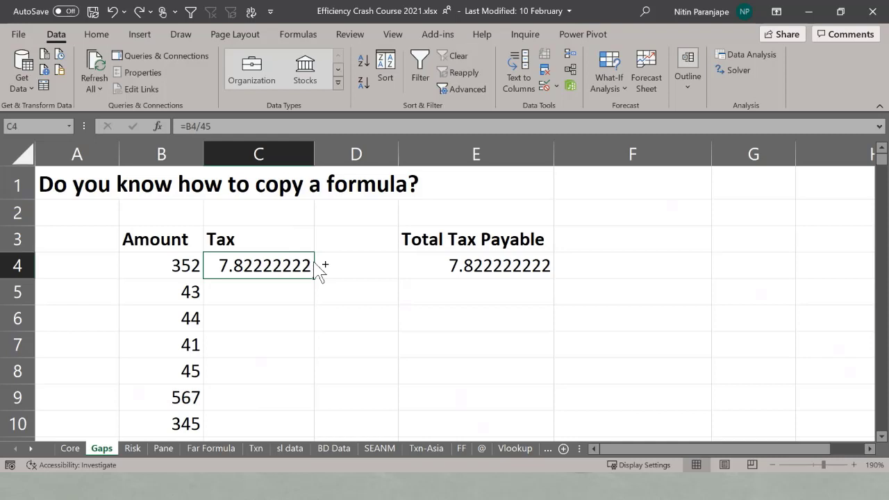
# Auto-fill the C4 tax formula down beside the Amount values and check where the filled range ends
pyautogui.moveTo(315, 278); pyautogui.dragTo(315, 278)
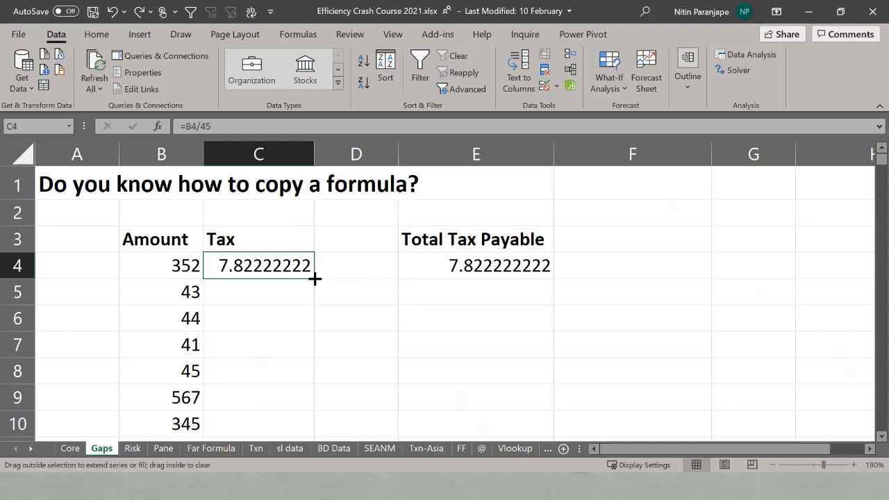
pyautogui.doubleClick(315, 278)
pyautogui.click(264, 342)
pyautogui.hotkey('ctrl', 'Down')
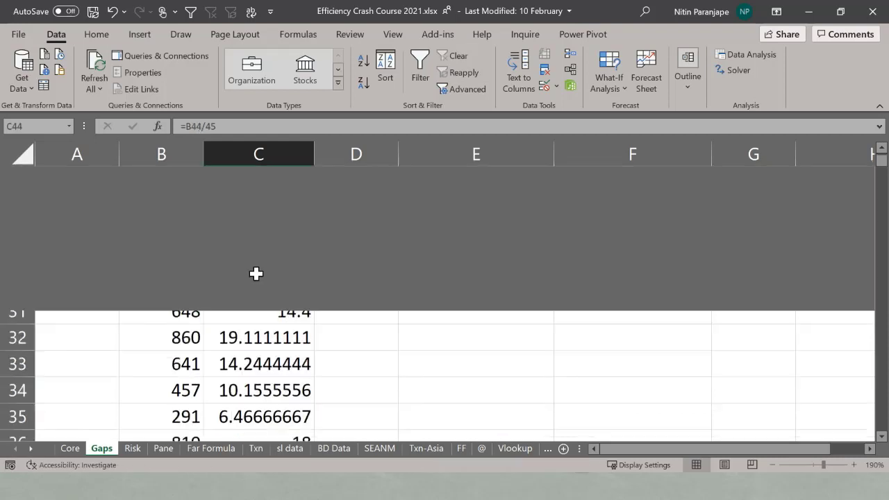
pyautogui.press('Down')
pyautogui.press('Down')
pyautogui.press('Down')
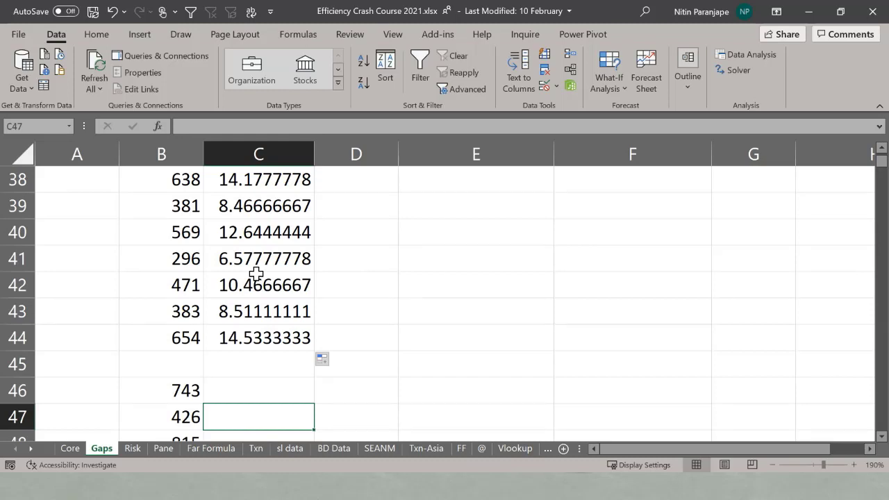
# Undo the auto-fill and the tax formula entry, leaving the Tax cell C4 empty and selected
pyautogui.hotkey('ctrl', 'z')
pyautogui.hotkey('ctrl', 'z')
pyautogui.hotkey('ctrl', 'z')
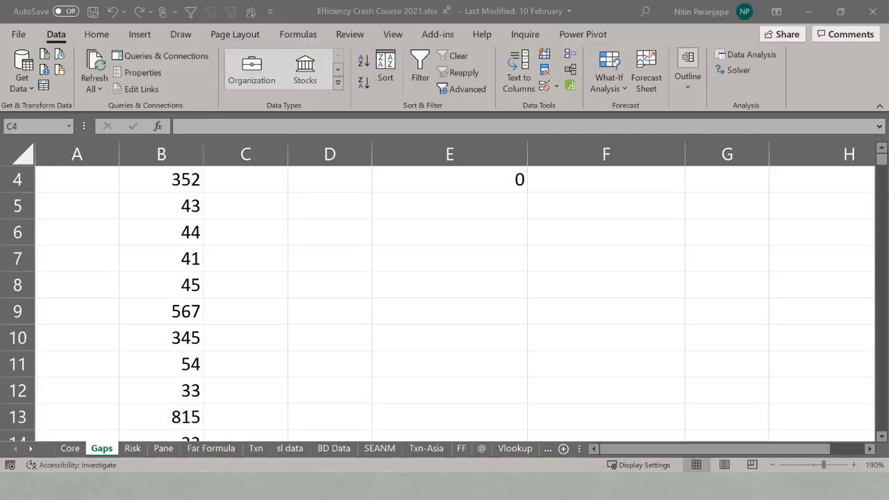
pyautogui.click(286, 179)
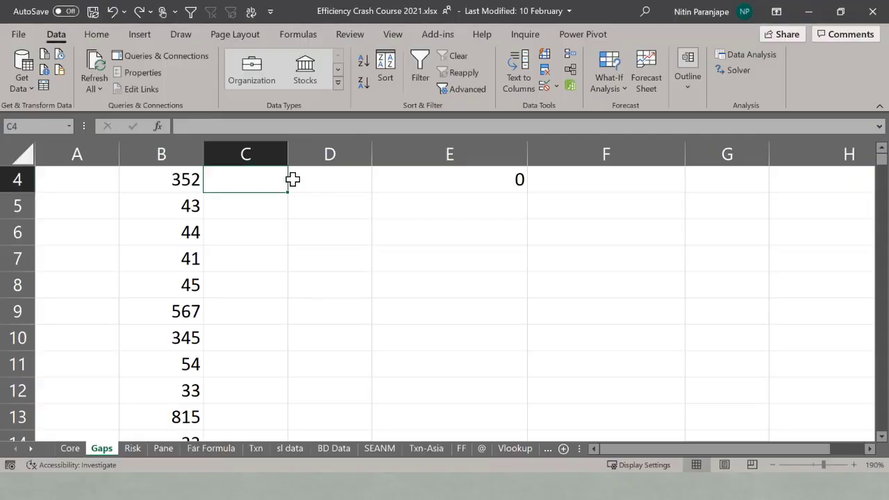
# View the available Office Theme choices in the general program options and leave without changing the theme
pyautogui.click(18, 36)
pyautogui.click(44, 432)
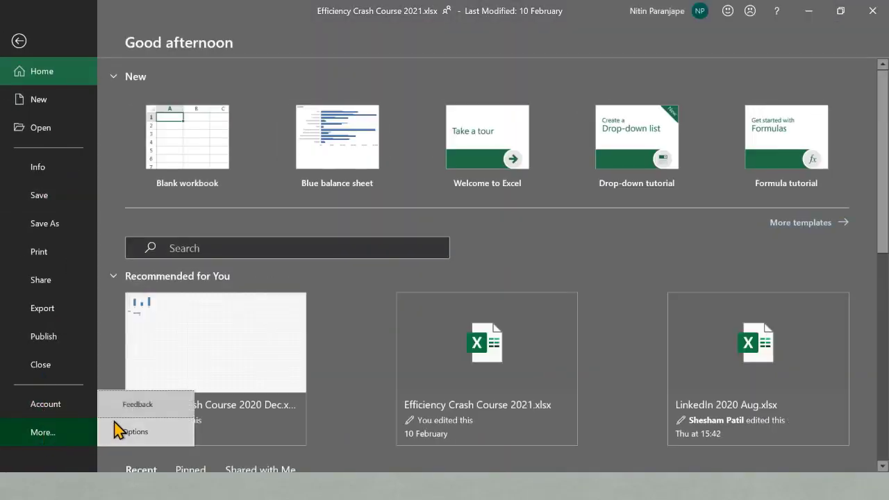
pyautogui.click(118, 432)
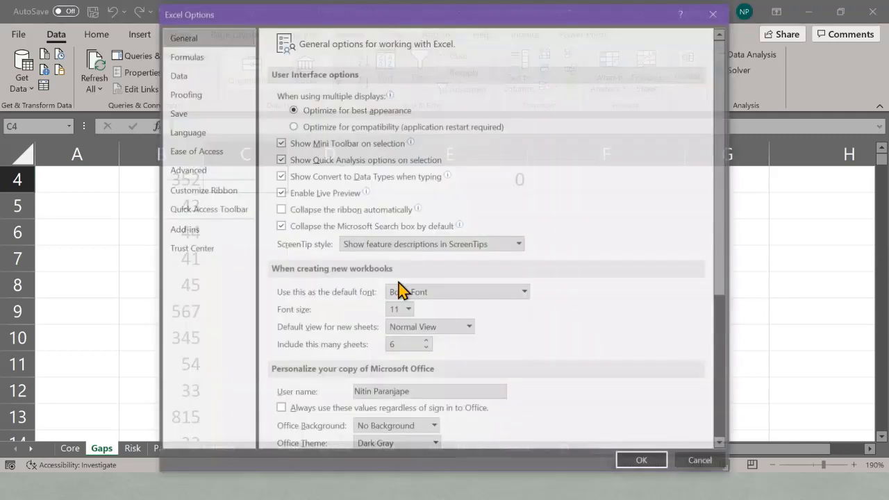
pyautogui.click(365, 445)
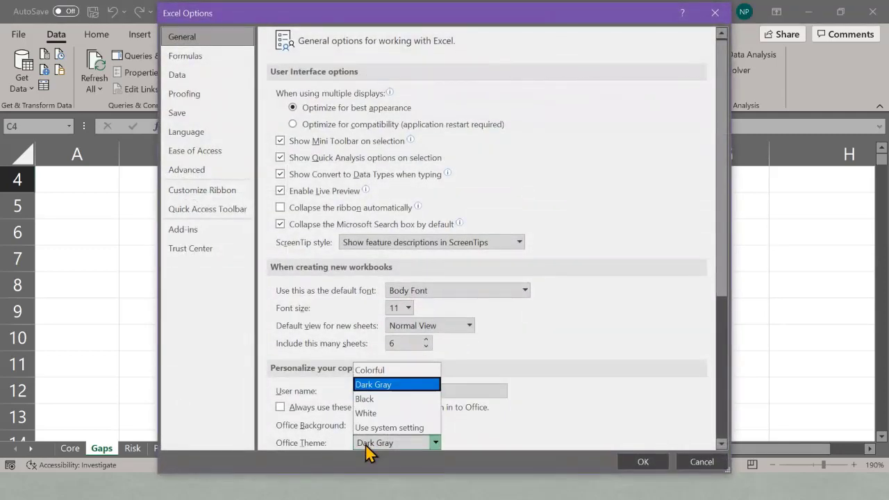
pyautogui.press('Escape')
pyautogui.press('Escape')
pyautogui.click(383, 314)
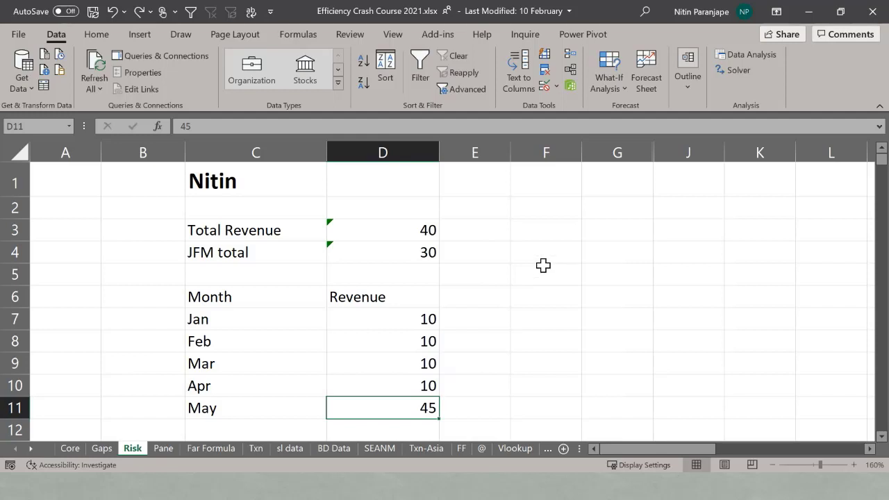
# On the Risk sheet, view the error-checking choices for the JFM total formula in D4
pyautogui.click(377, 252)
pyautogui.click(312, 250)
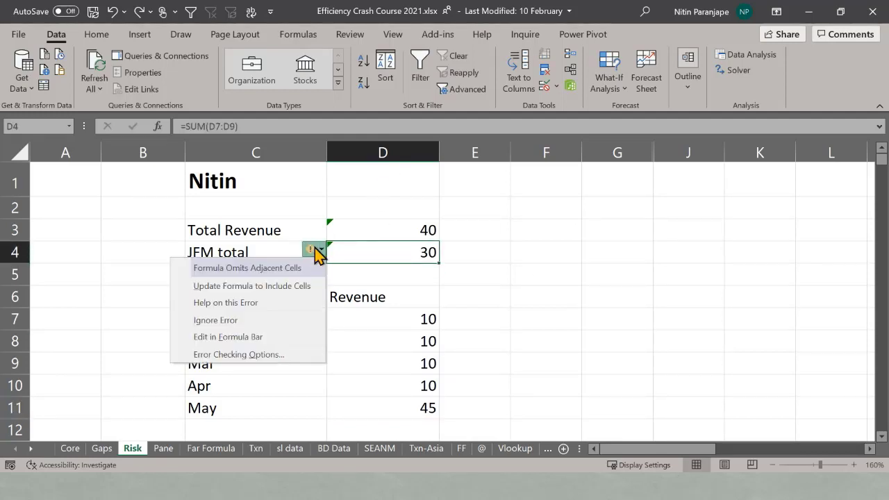
pyautogui.click(590, 301)
# Examine which cells the Total Revenue formula in D3 sums and view its error-checking choices
pyautogui.scroll(-1, 500, 299)
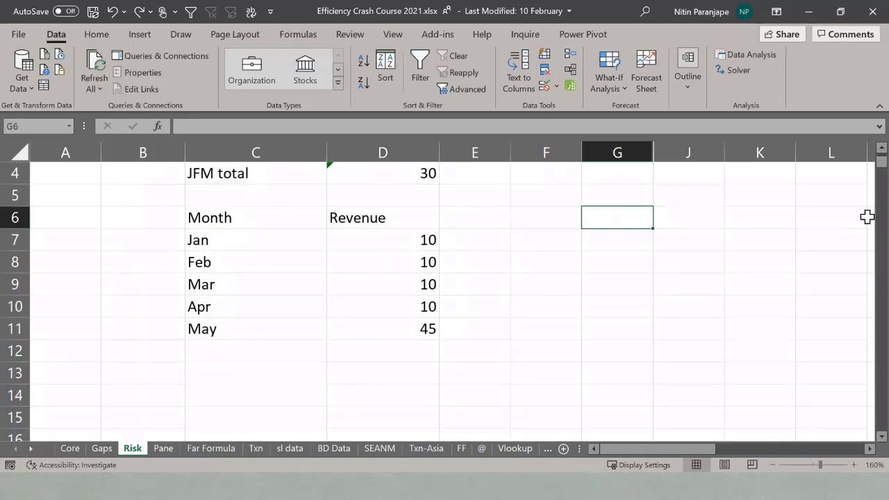
pyautogui.click(882, 148)
pyautogui.click(882, 148)
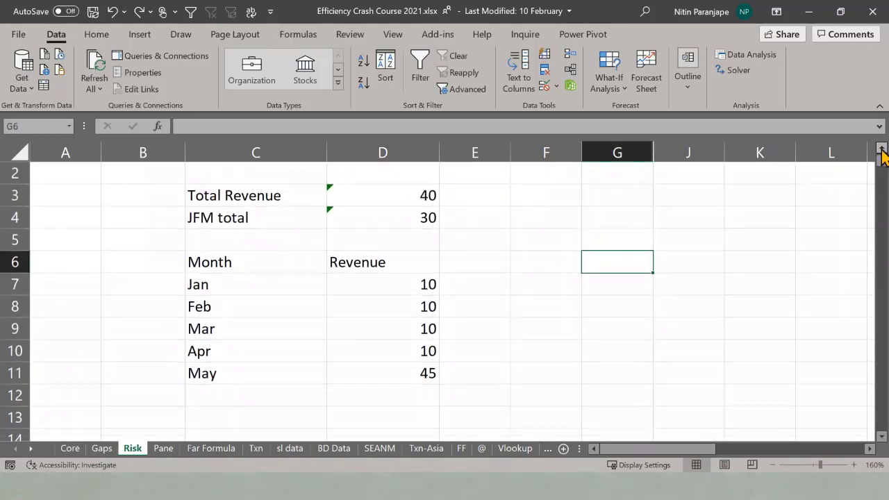
pyautogui.click(372, 193)
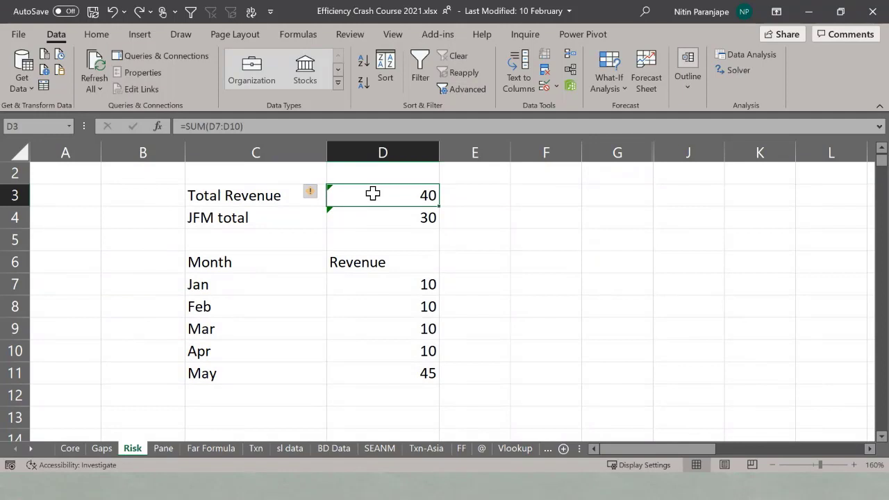
pyautogui.doubleClick(417, 200)
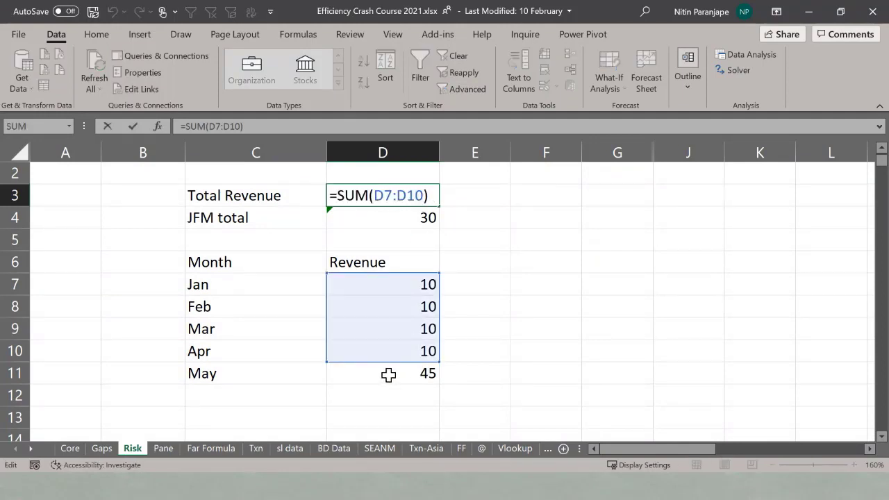
pyautogui.press('Escape')
pyautogui.click(316, 196)
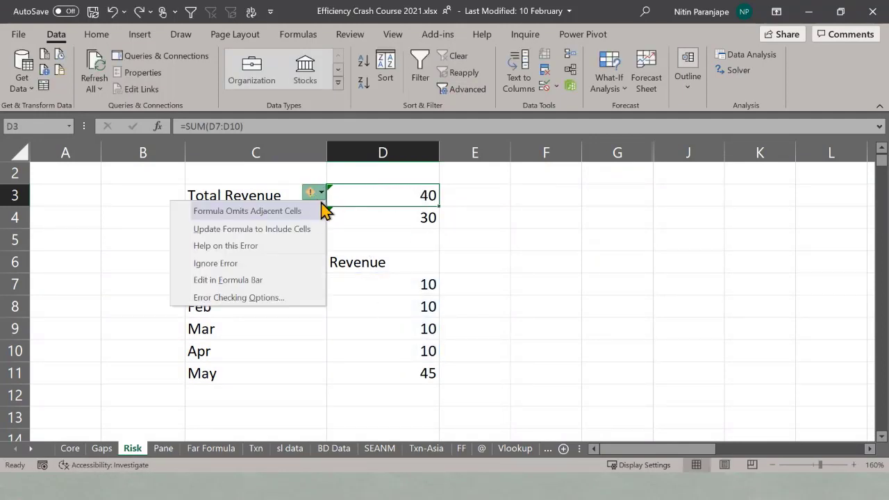
pyautogui.press('Escape')
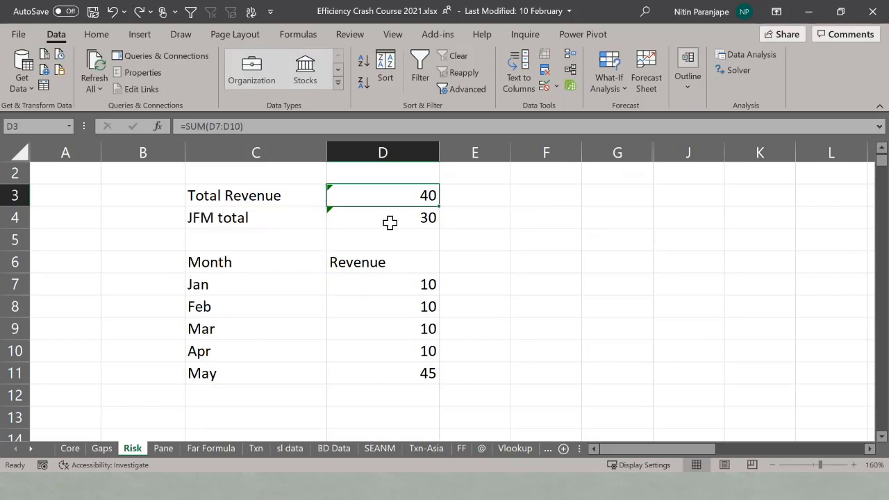
# Examine which cells the JFM total formula in D4 sums and review its error-checking choices, leaving the formula as is
pyautogui.click(391, 224)
pyautogui.doubleClick(389, 223)
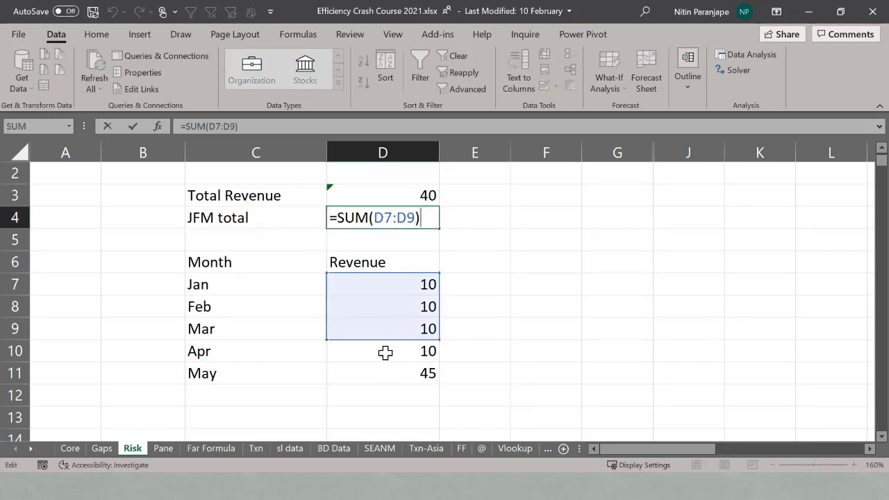
pyautogui.press('Escape')
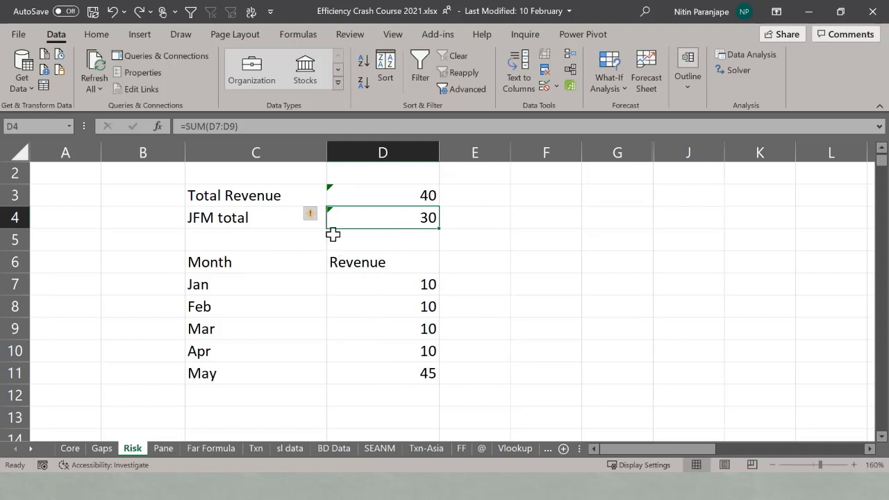
pyautogui.click(308, 217)
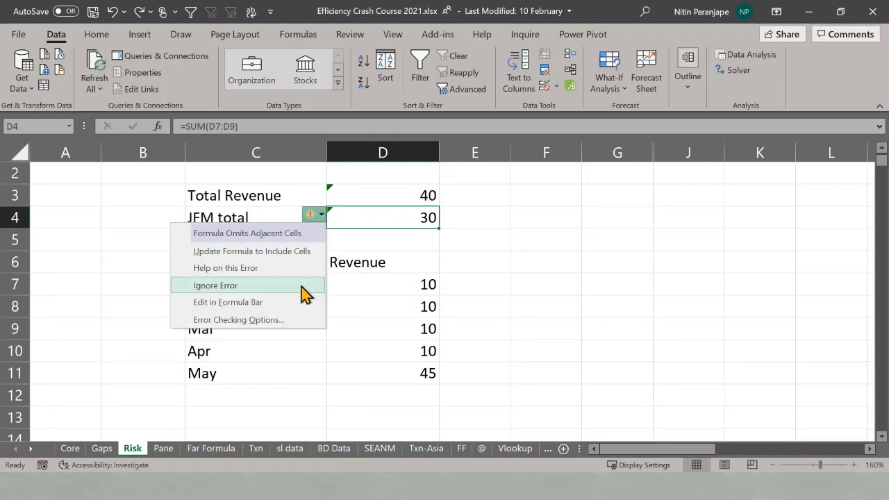
pyautogui.click(394, 308)
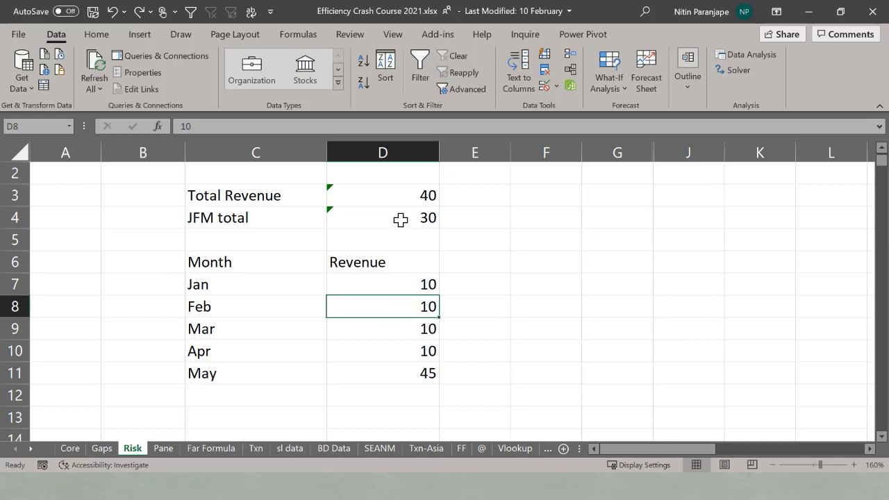
# View the error-checking choices for the Total Revenue and JFM total formulas in D3:D4 together, leaving both as they are
pyautogui.moveTo(401, 220); pyautogui.dragTo(390, 194)
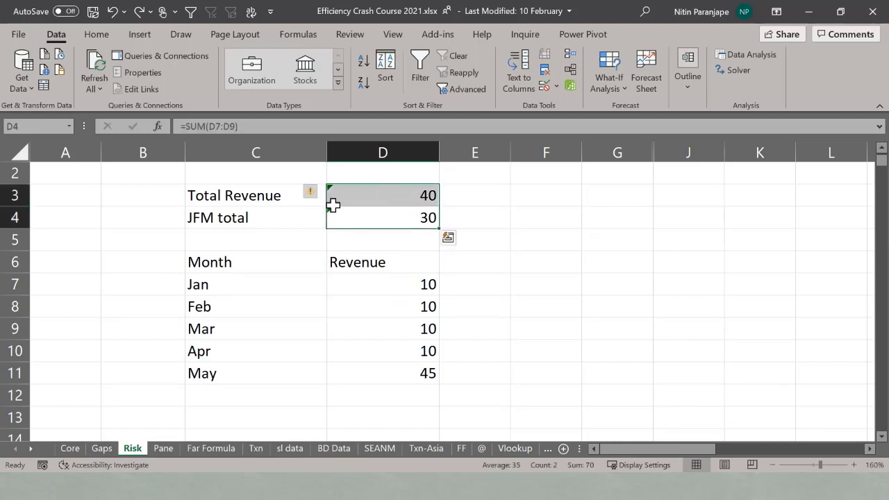
pyautogui.click(310, 193)
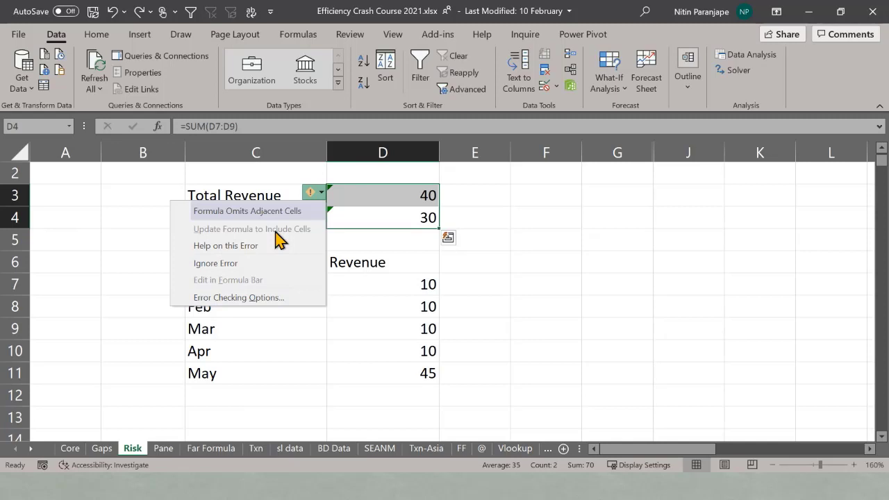
pyautogui.click(358, 299)
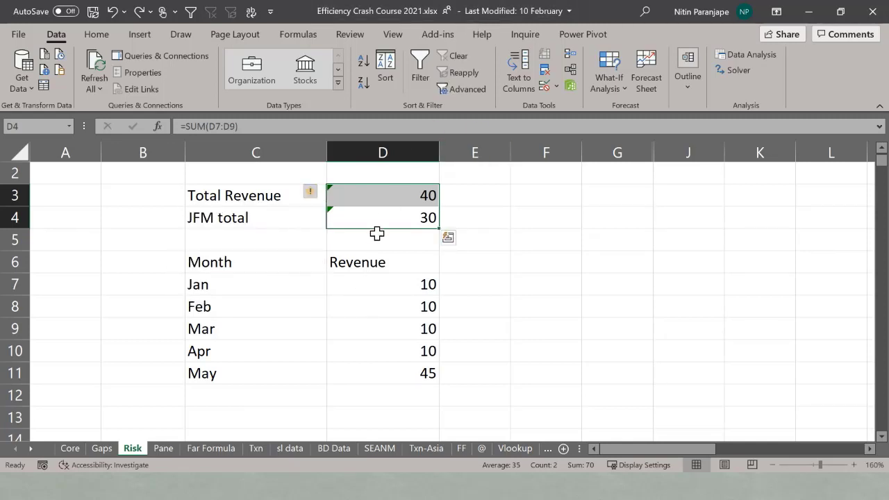
# Examine which cells the Total Rev formula in E24 sums
pyautogui.click(371, 296)
pyautogui.scroll(-6, 369, 296)
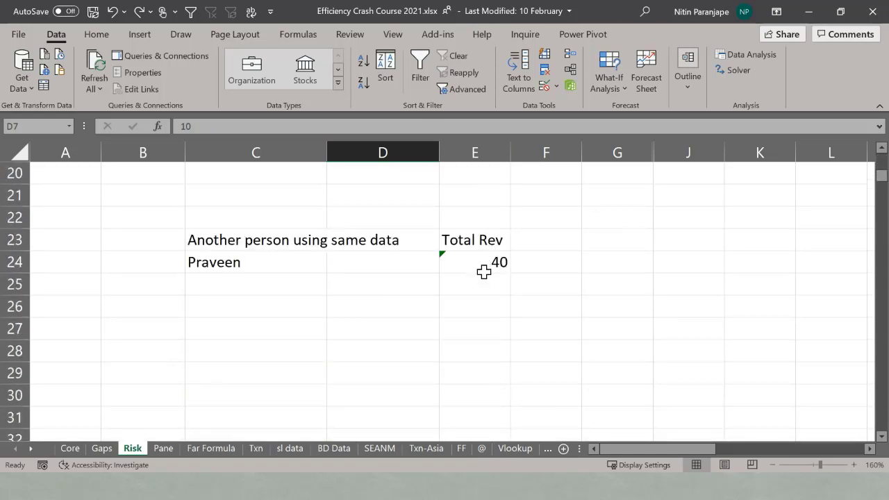
pyautogui.click(485, 272)
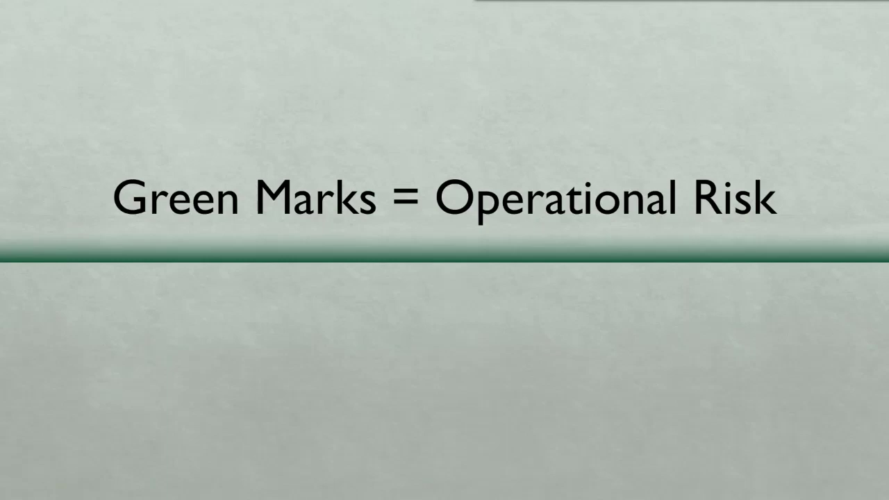
pyautogui.press('Right')
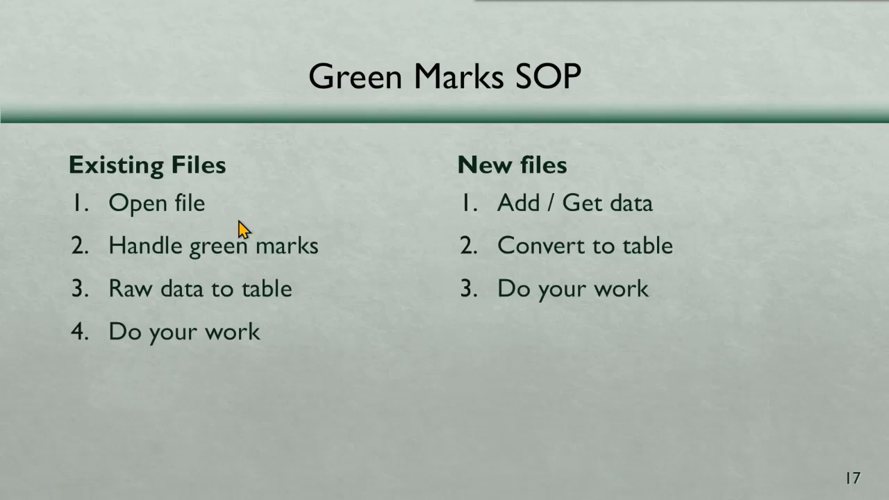
# Switch back to Excel and run Error Checking through the whole Risk sheet, updating each flagged formula to include its adjacent cells
pyautogui.hotkey('alt', 'Tab')
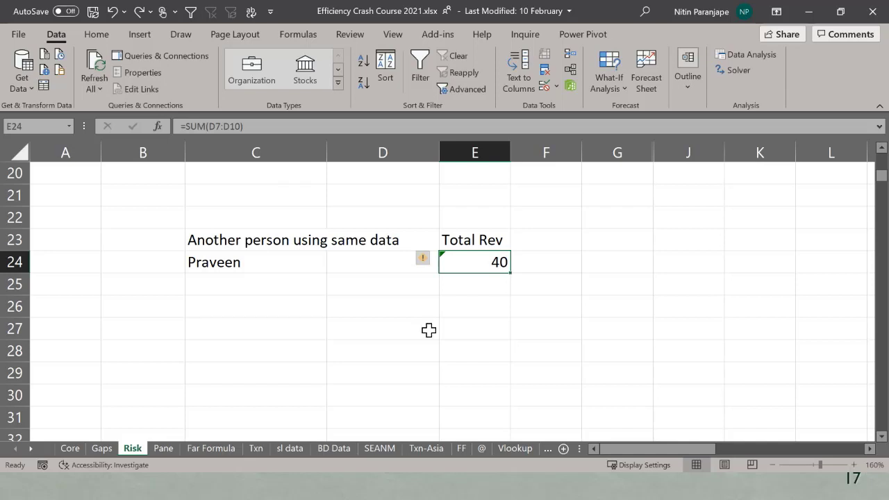
pyautogui.click(303, 37)
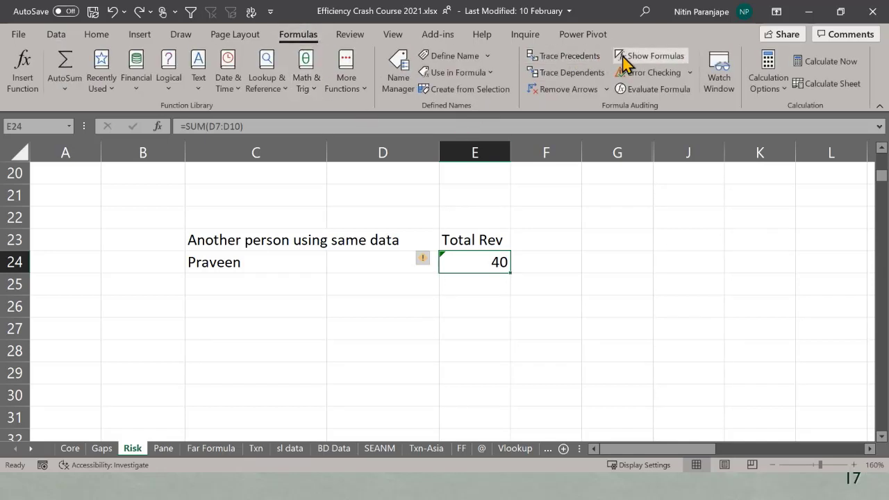
pyautogui.click(635, 74)
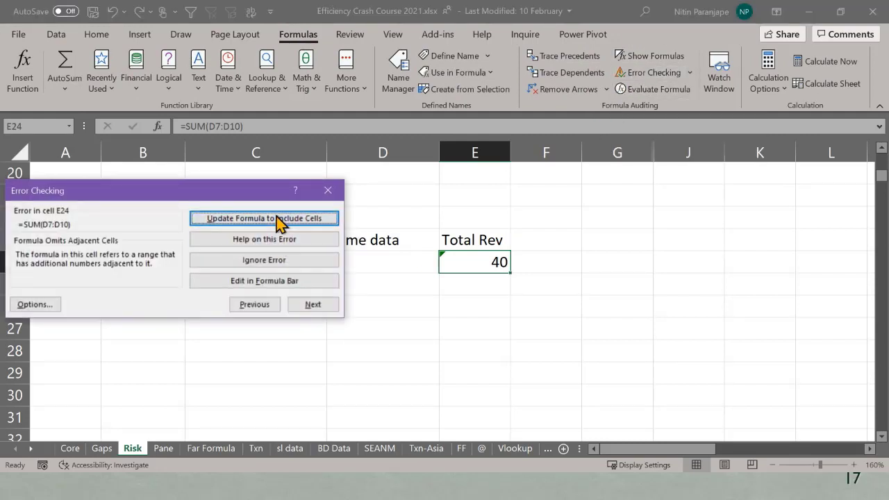
pyautogui.click(278, 218)
pyautogui.click(278, 218)
pyautogui.click(278, 219)
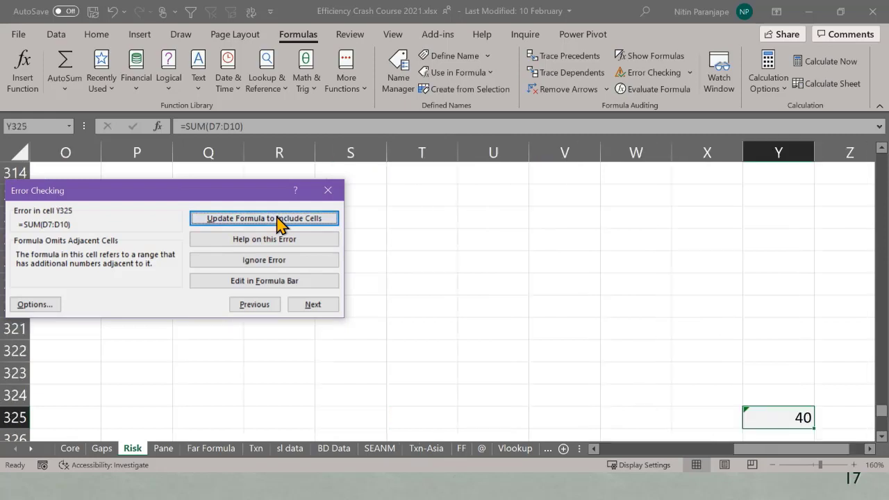
pyautogui.click(278, 220)
pyautogui.click(277, 224)
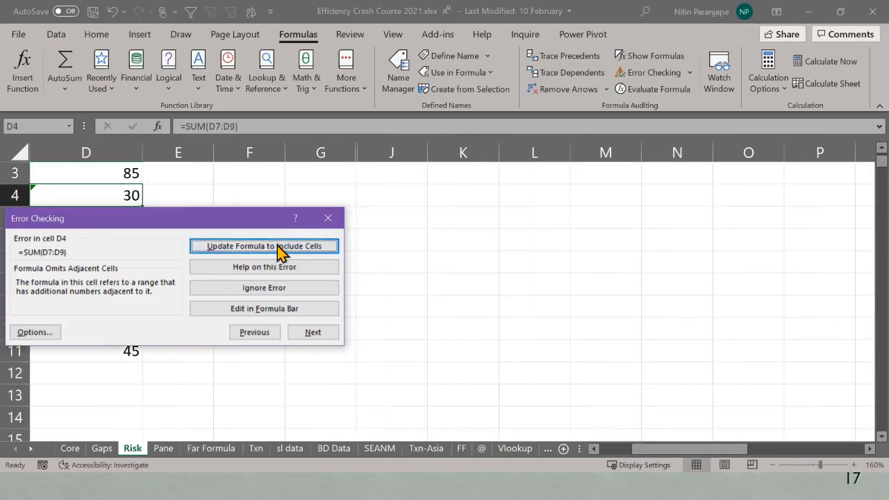
pyautogui.click(278, 246)
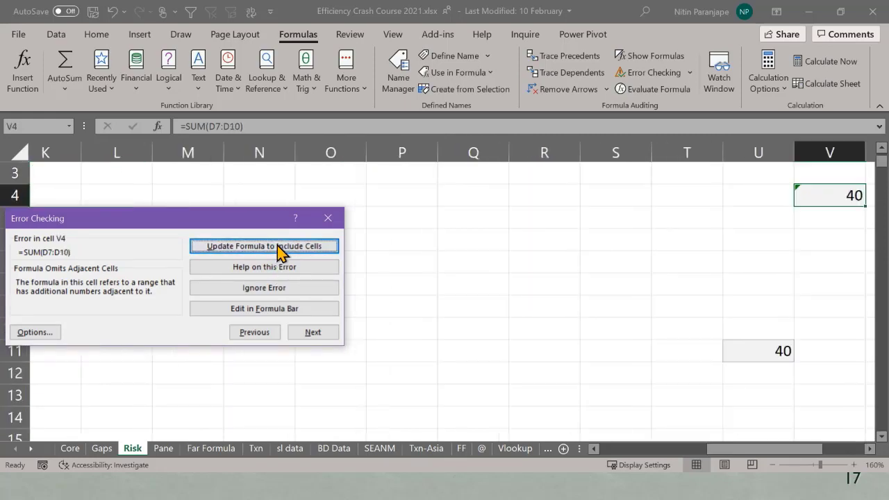
pyautogui.click(277, 246)
pyautogui.click(278, 246)
pyautogui.click(278, 246)
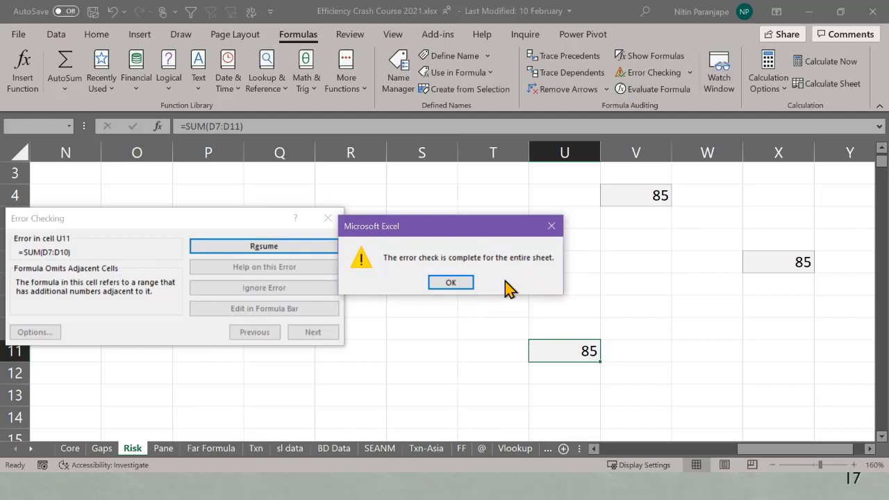
pyautogui.press('Return')
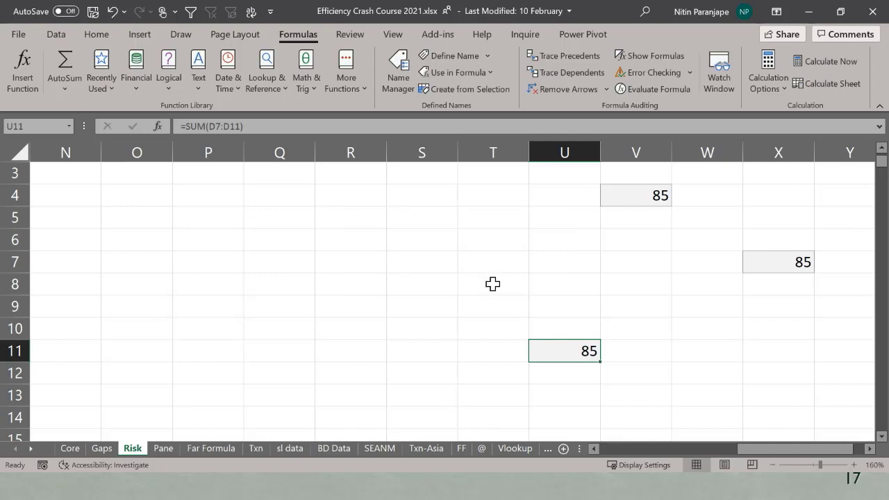
# Undo the last formula update in U11 and review that cell's error in Error Checking without changing it
pyautogui.click(493, 284)
pyautogui.hotkey('ctrl', 'z')
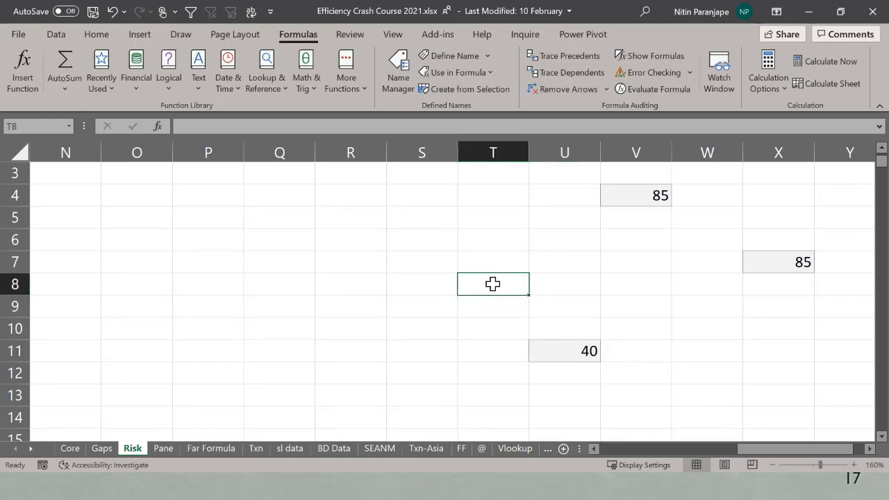
pyautogui.click(628, 89)
pyautogui.press('Escape')
pyautogui.click(635, 73)
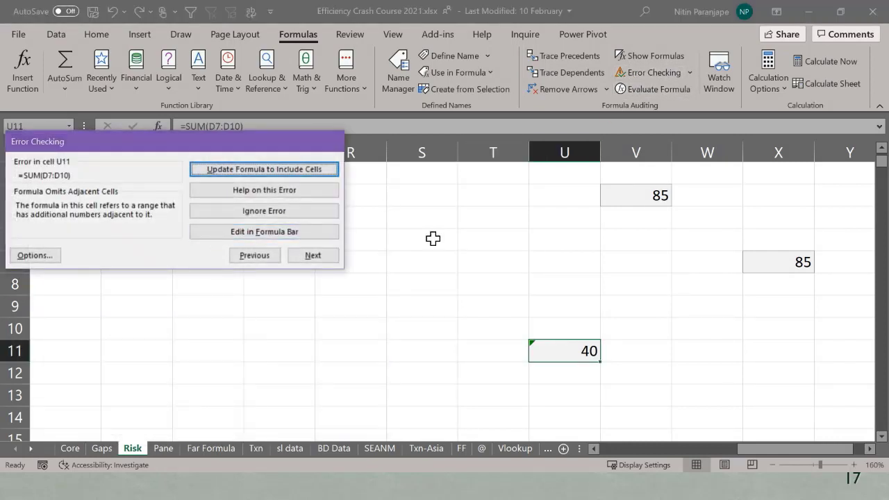
pyautogui.press('Escape')
pyautogui.click(433, 238)
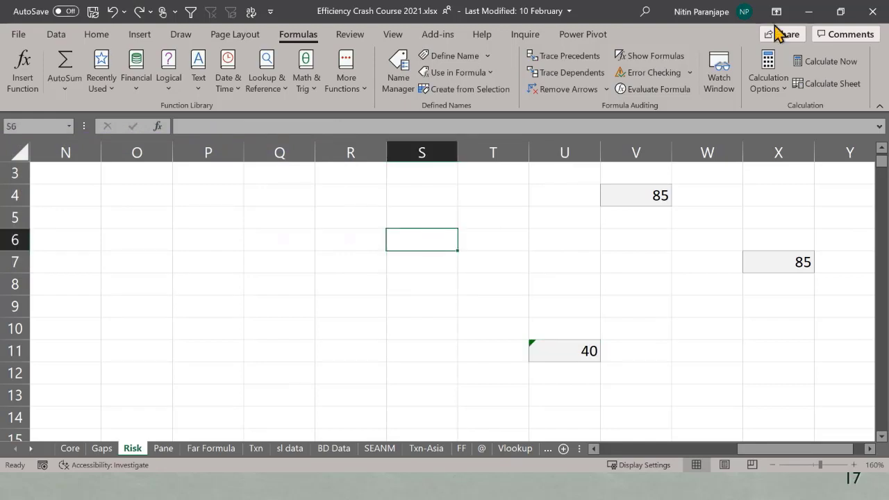
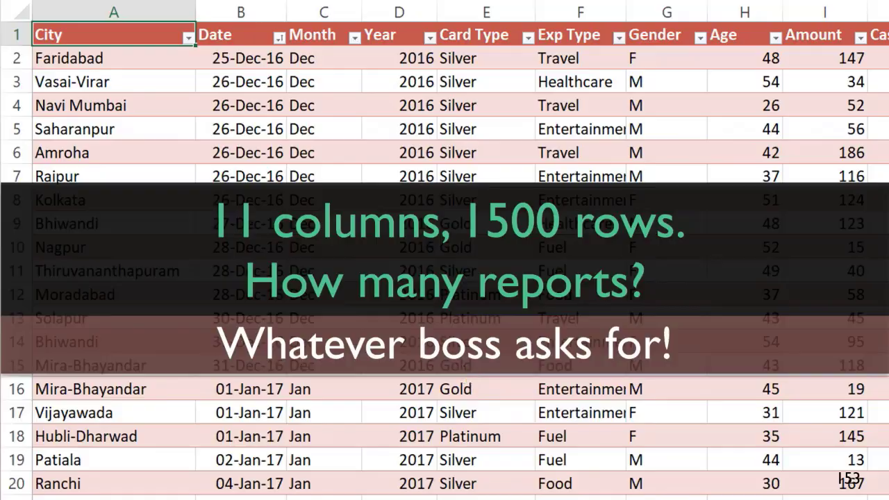
pyautogui.press('Right')
pyautogui.press('Right')
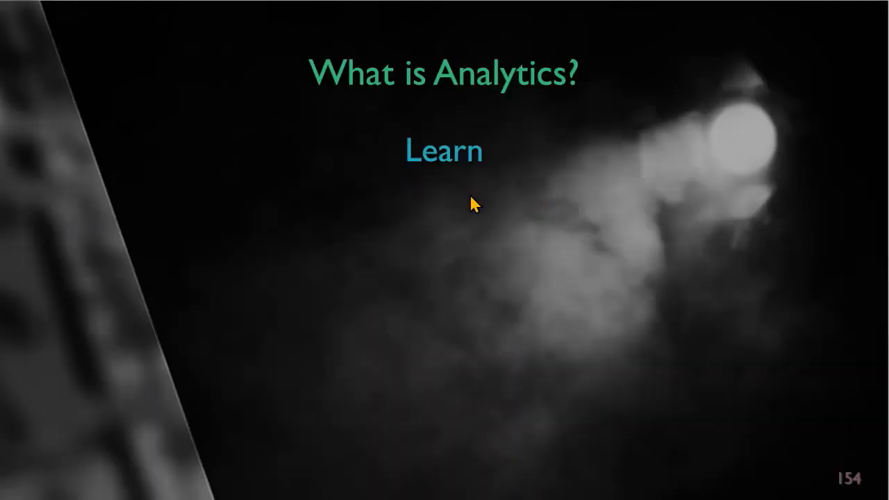
pyautogui.press('Right')
pyautogui.press('Right')
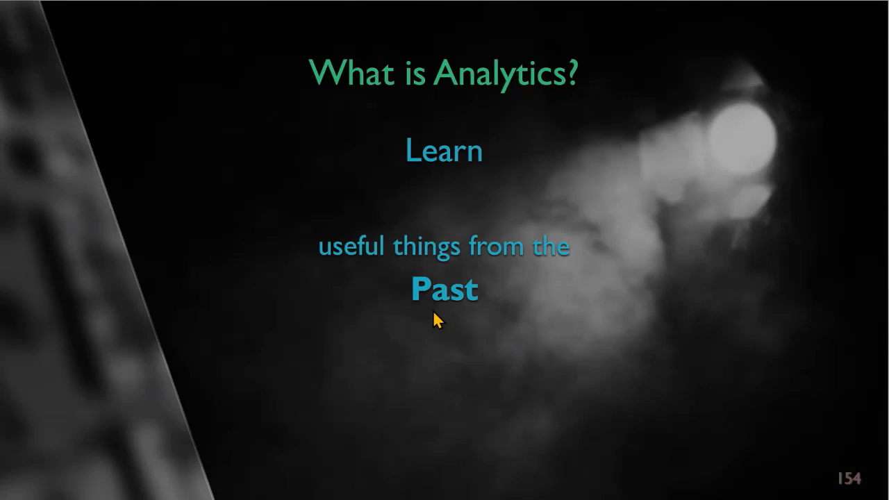
pyautogui.press('Right')
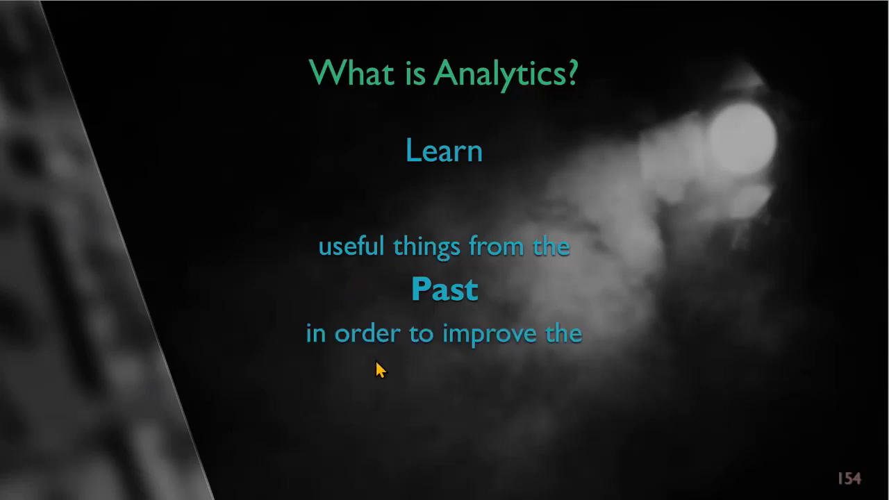
pyautogui.press('Right')
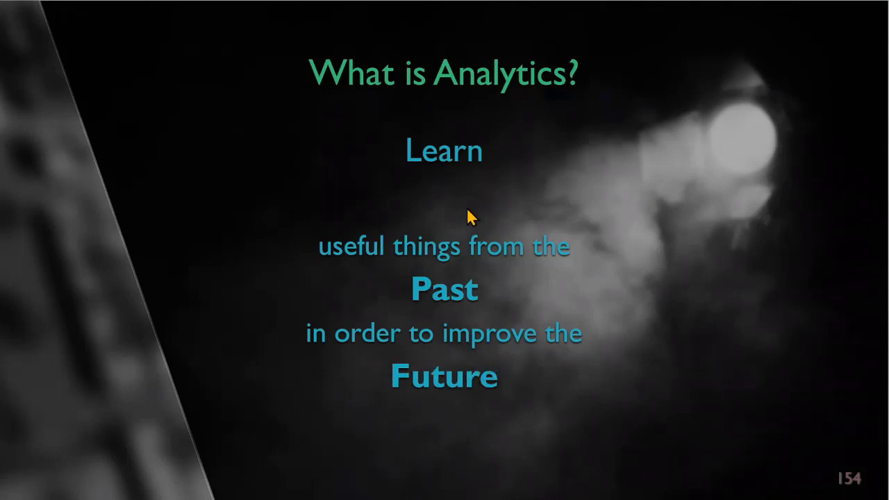
pyautogui.press('Right')
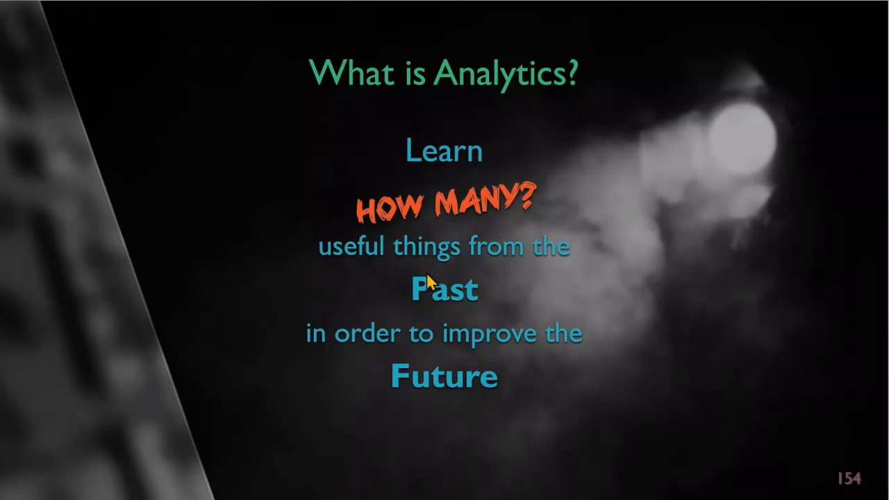
pyautogui.press('Right')
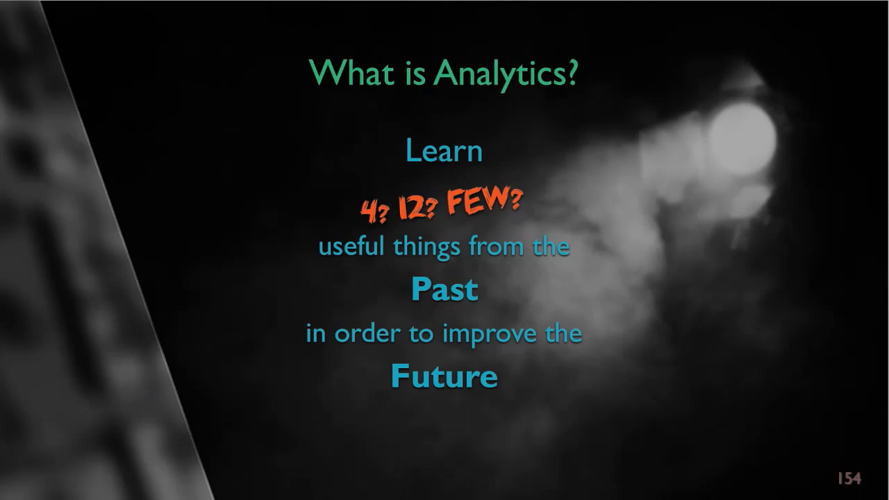
pyautogui.click(496, 215)
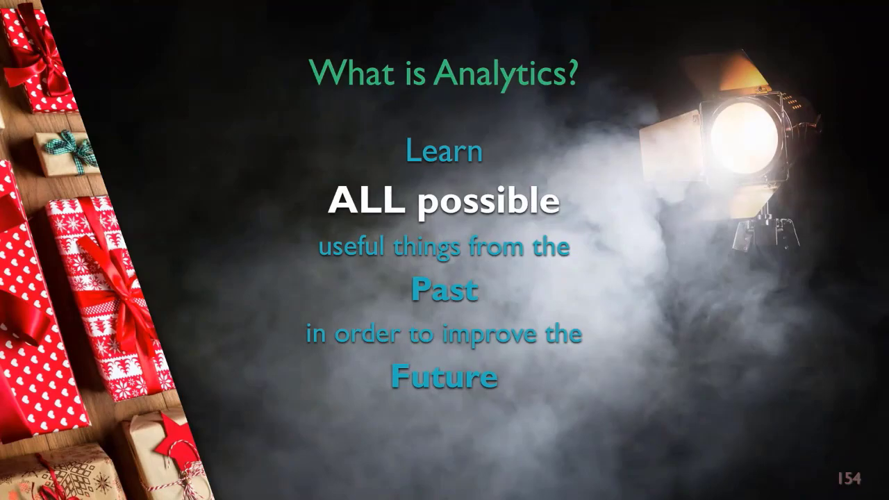
# Switch to Excel and open a 3D Map of the transactions table on the Txn sheet
pyautogui.hotkey('alt', 'Tab')
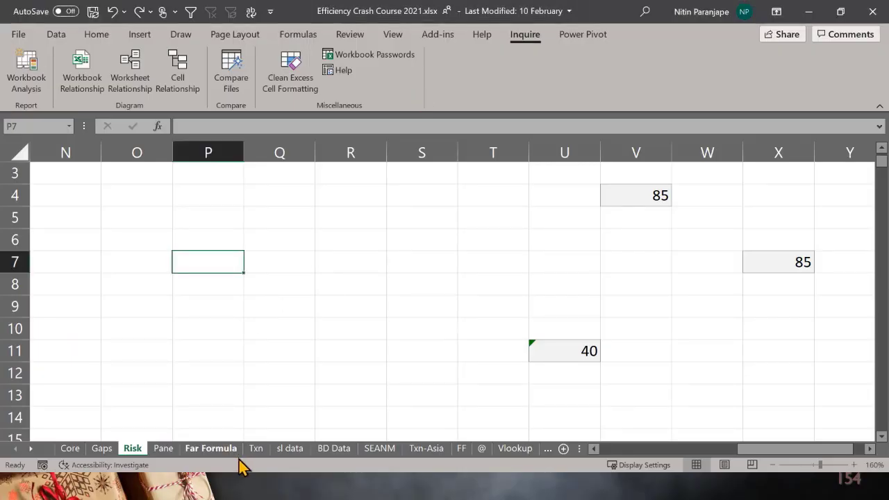
pyautogui.click(261, 456)
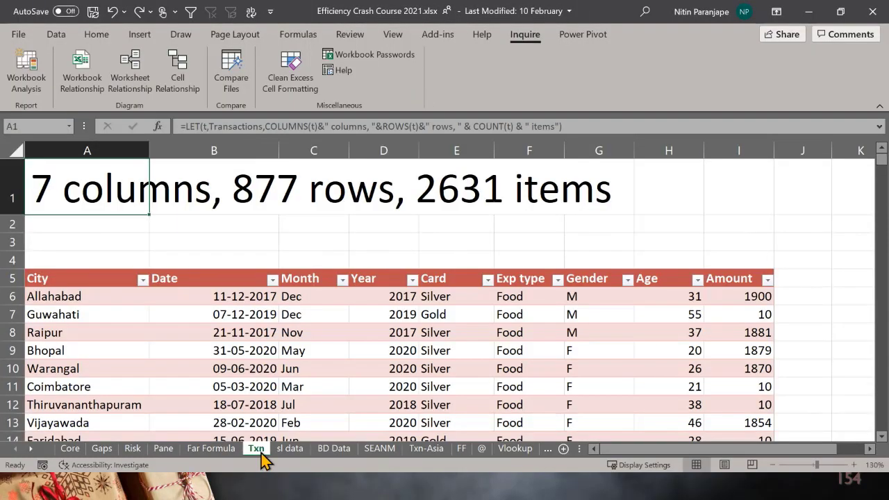
pyautogui.click(304, 298)
pyautogui.scroll(-2, 328, 336)
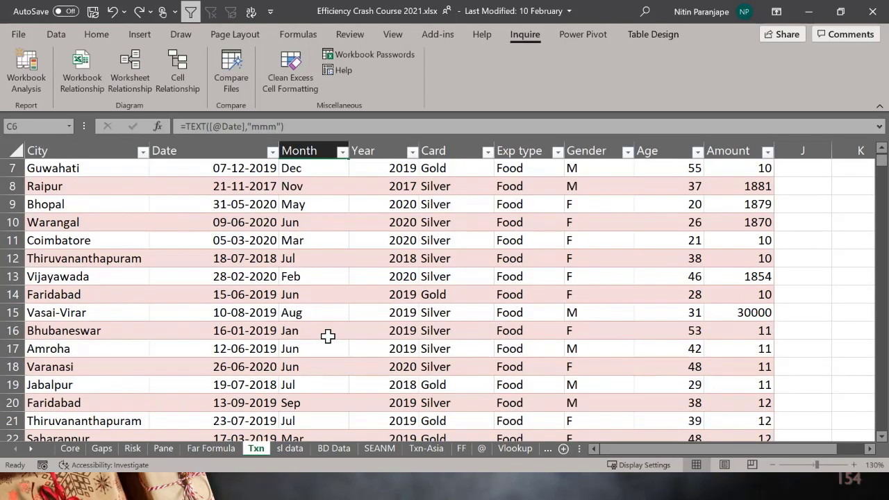
pyautogui.scroll(1, 328, 336)
pyautogui.click(327, 337)
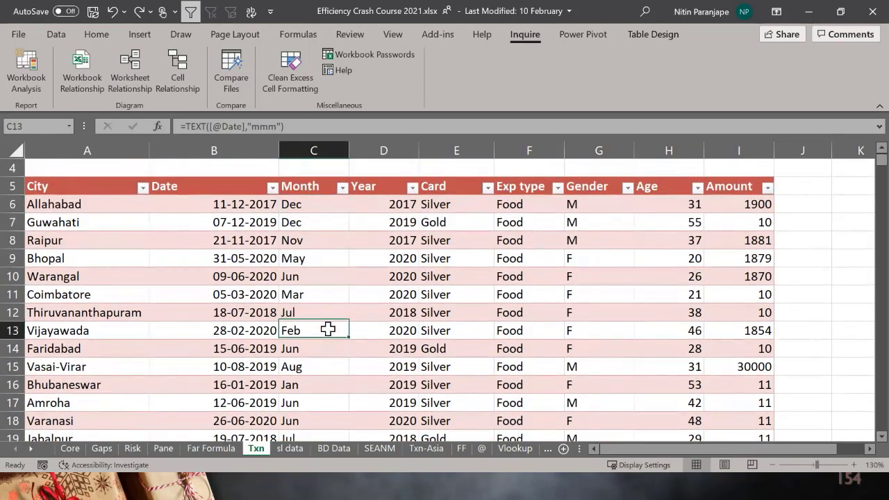
pyautogui.click(139, 34)
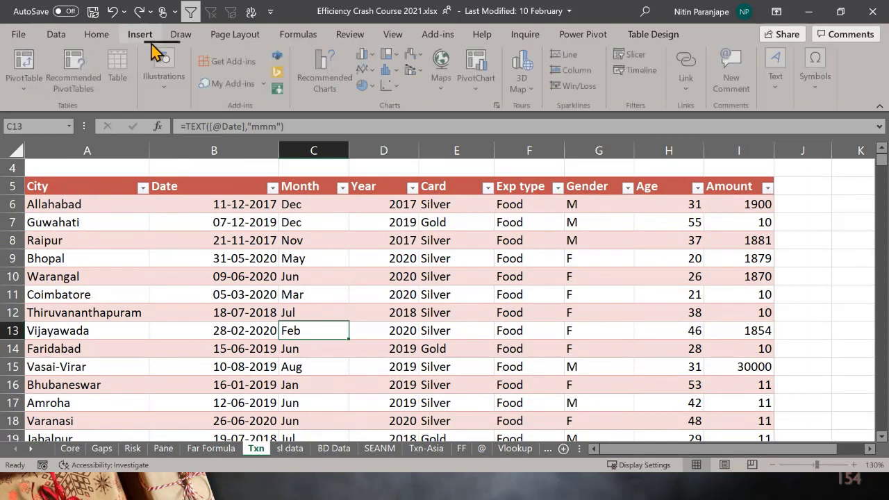
pyautogui.click(522, 67)
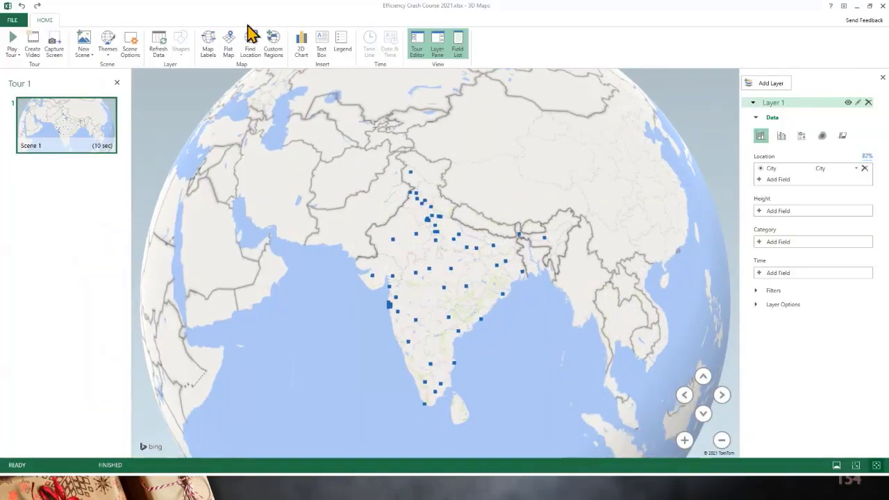
# Turn on the map labels and use Amount (Sum) as the column height for Layer 1
pyautogui.click(200, 53)
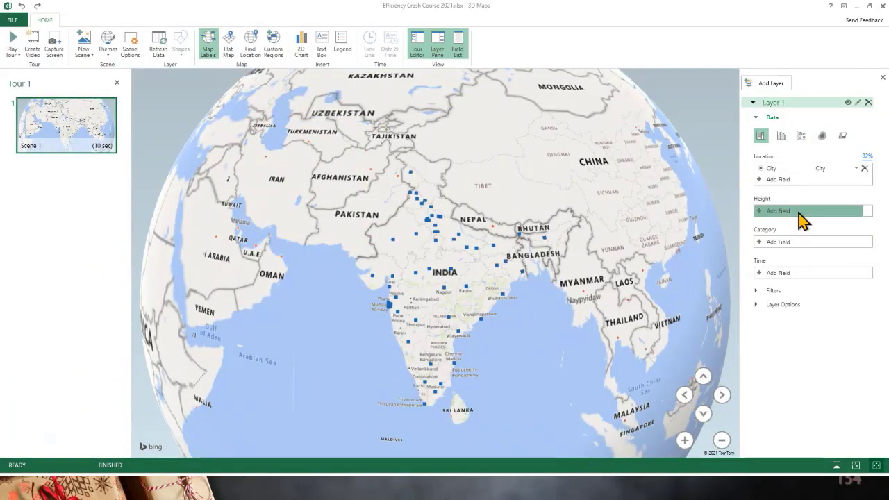
pyautogui.click(802, 218)
pyautogui.click(800, 250)
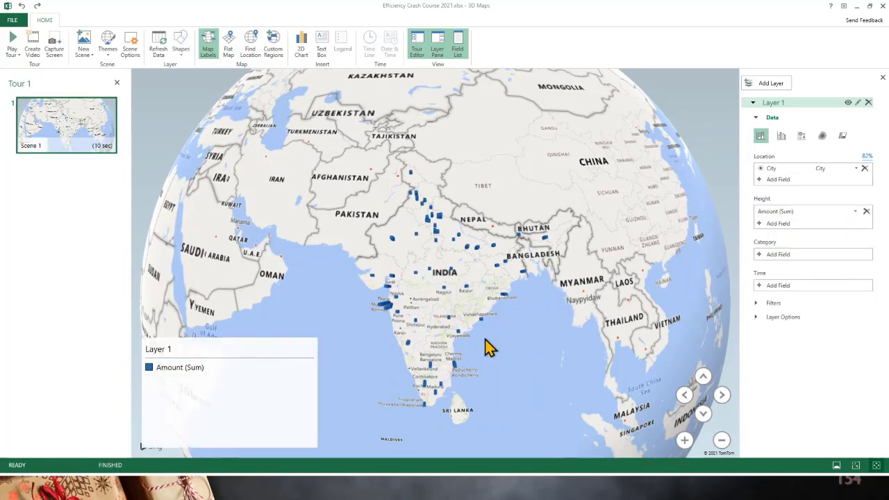
# Delete the Layer 1 legend from the map and look closely at the columns over India
pyautogui.click(285, 407)
pyautogui.press('Delete')
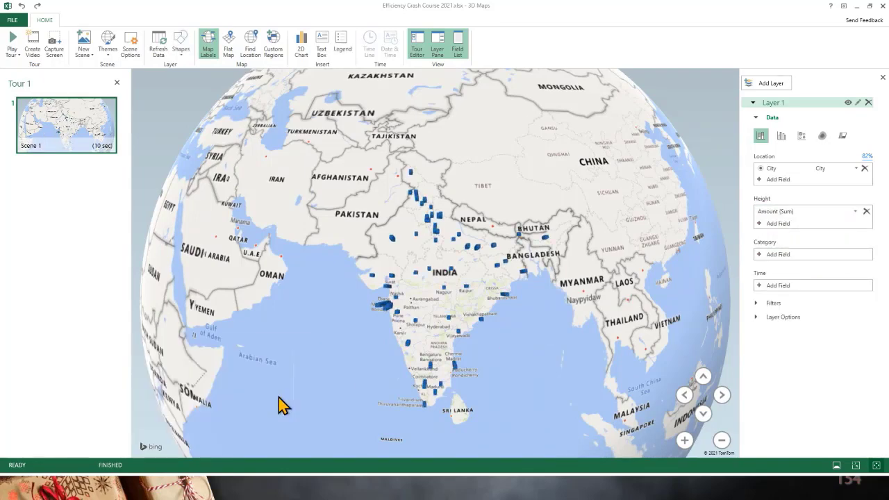
pyautogui.scroll(5, 397, 362)
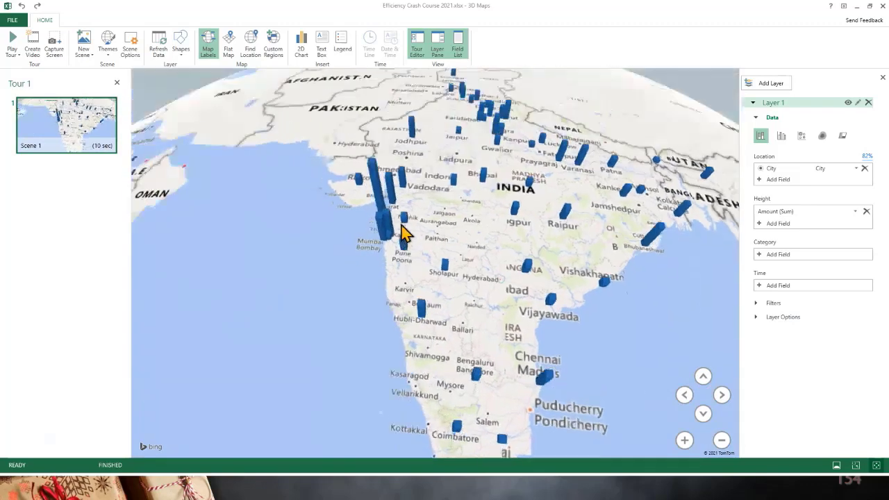
# Examine the map columns around Mumbai and across central India up close, and close the 3D map
pyautogui.moveTo(405, 234); pyautogui.dragTo(413, 182)
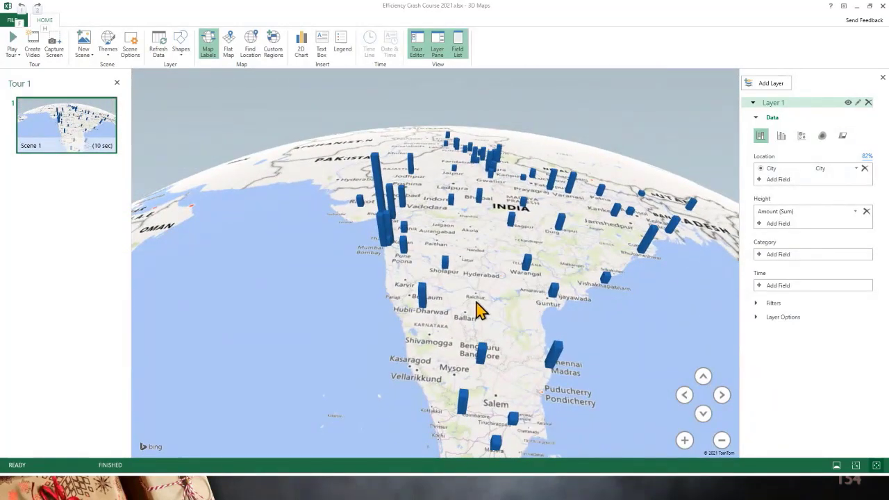
pyautogui.scroll(3, 478, 311)
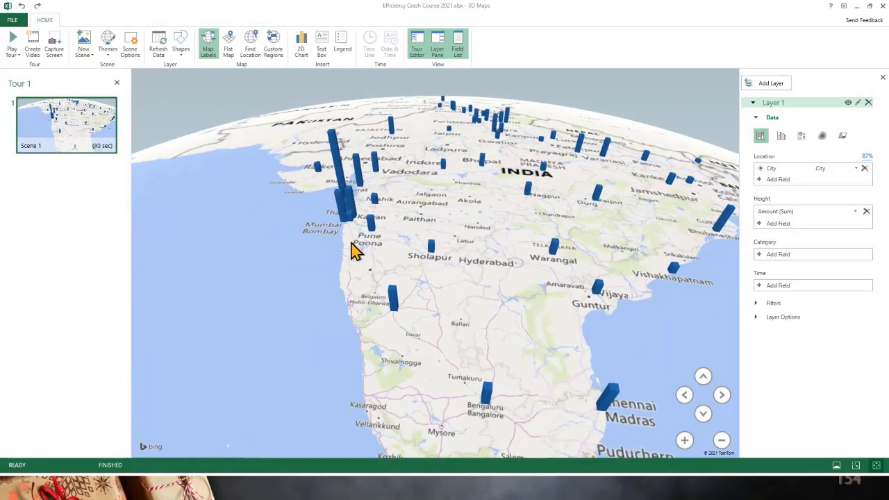
pyautogui.scroll(2, 352, 244)
pyautogui.scroll(2, 486, 369)
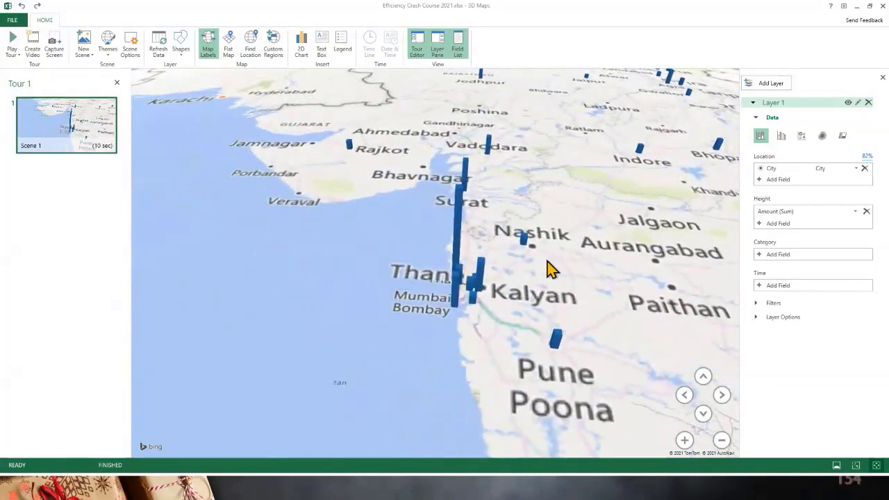
pyautogui.moveTo(463, 308); pyautogui.dragTo(143, 254)
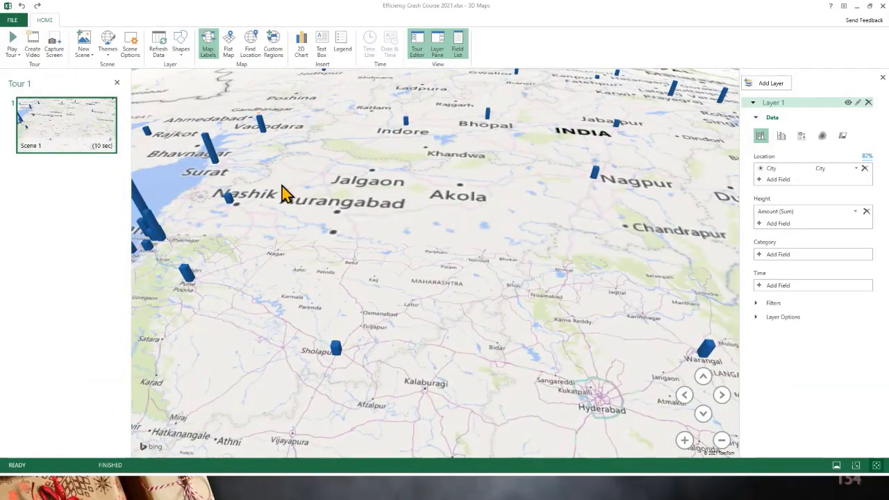
pyautogui.click(883, 6)
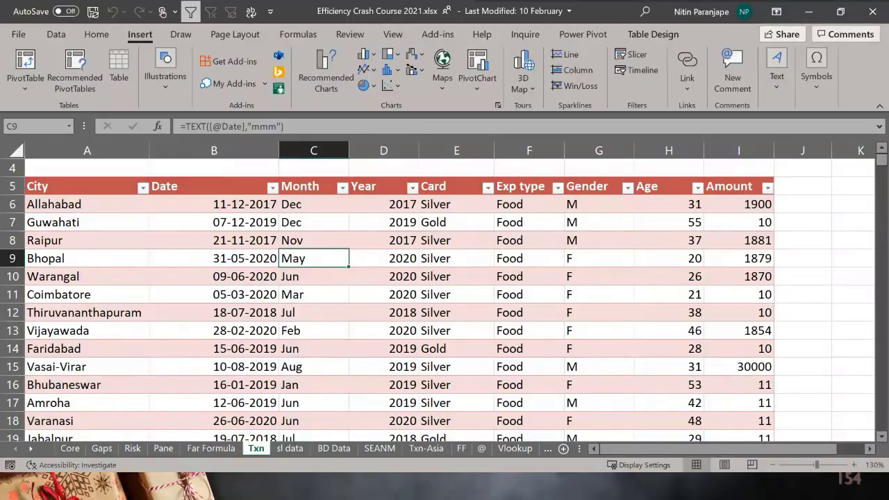
# Run Analyze Data on the transactions table in the Txn sheet and widen the suggestions pane
pyautogui.hotkey('alt', 'Tab')
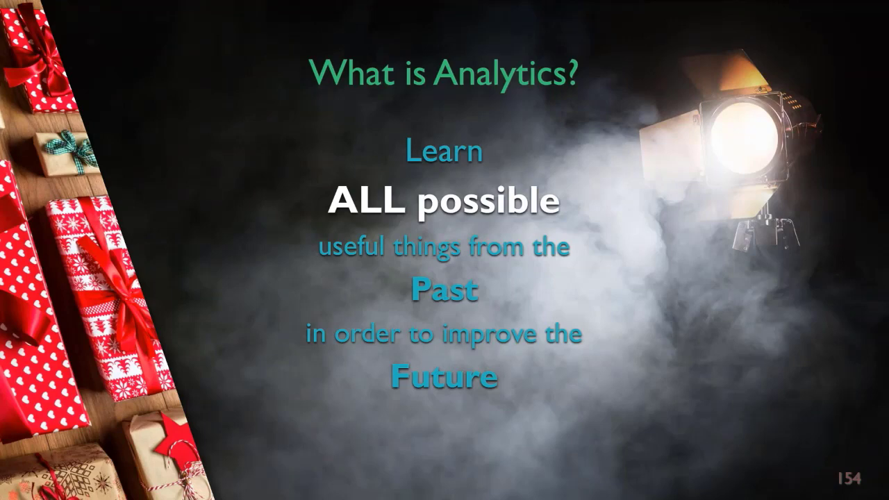
pyautogui.hotkey('alt', 'Tab')
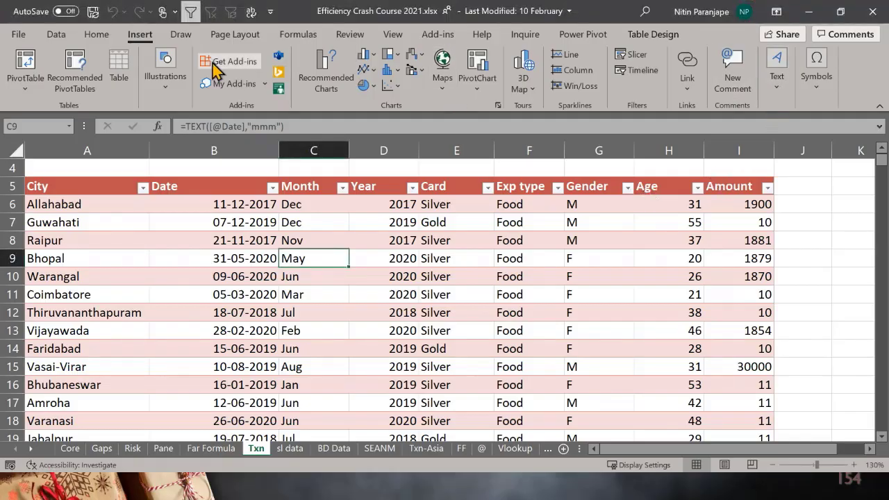
pyautogui.click(104, 35)
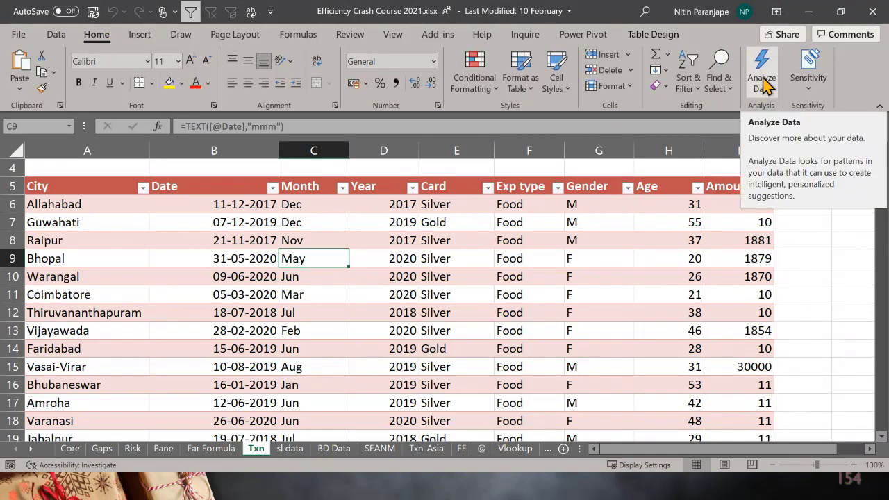
pyautogui.click(764, 82)
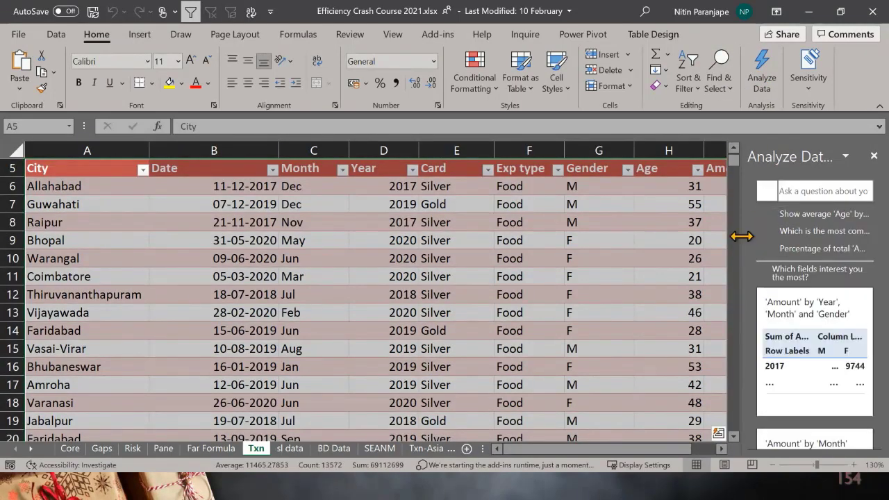
pyautogui.moveTo(740, 237); pyautogui.dragTo(681, 252)
# Show all the suggested results and look through the charts on outliers, card types, age frequency and amount versus age
pyautogui.scroll(-10, 764, 276)
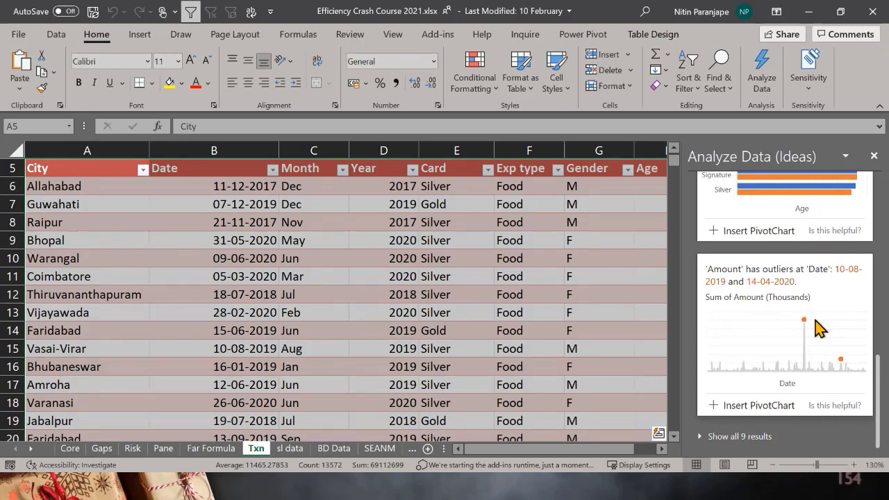
pyautogui.click(740, 439)
pyautogui.scroll(-2, 792, 359)
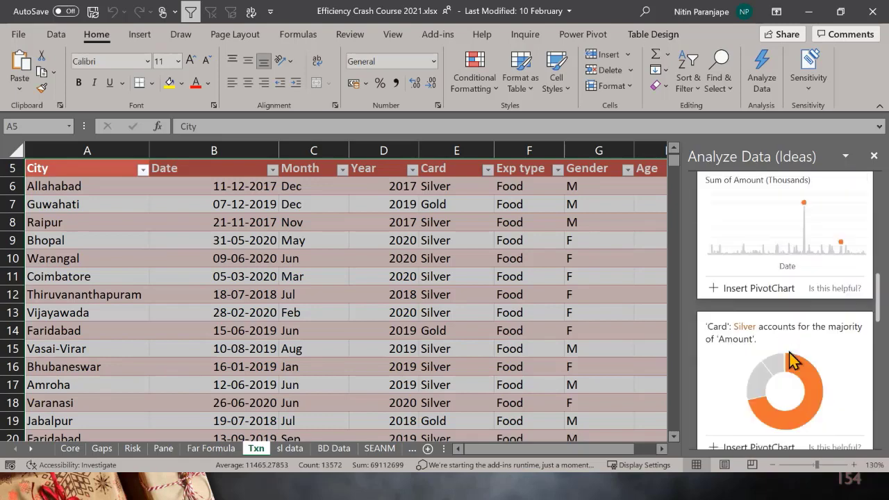
pyautogui.scroll(-5, 792, 359)
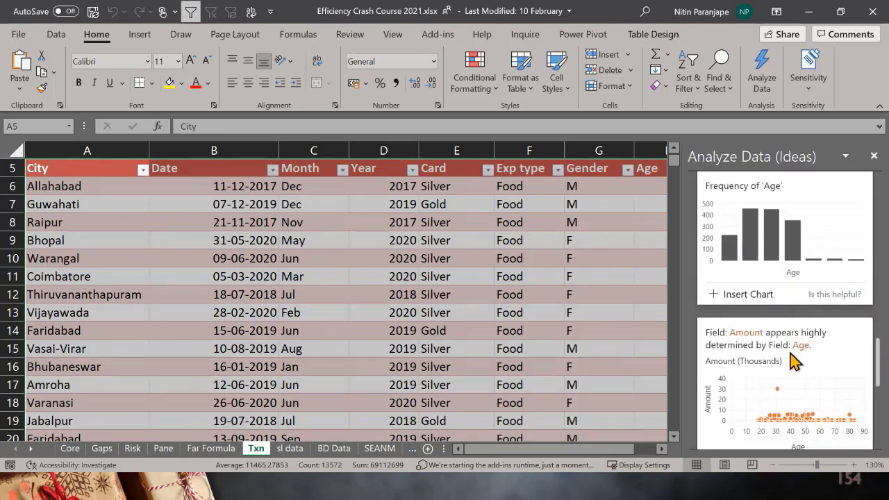
pyautogui.scroll(-3, 792, 355)
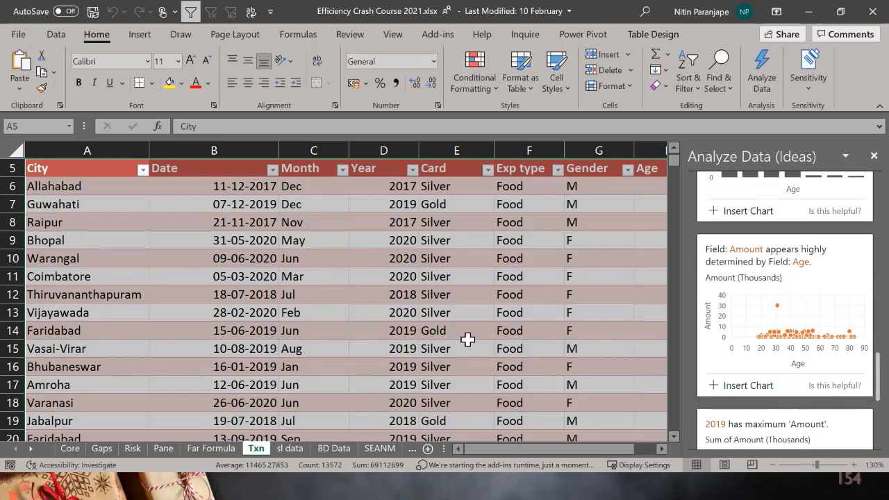
pyautogui.click(412, 326)
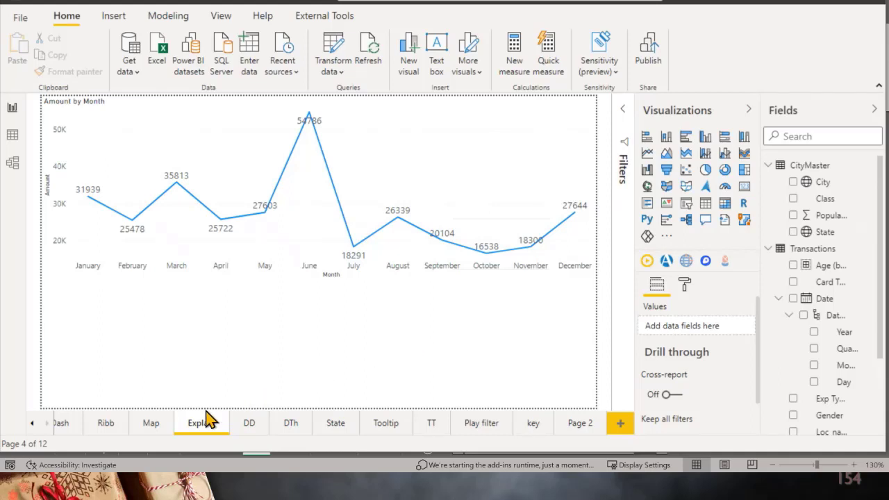
# Switch to Power BI and add a Q&A visual to the empty Page 2, enlarged to nearly fill the canvas
pyautogui.click(587, 426)
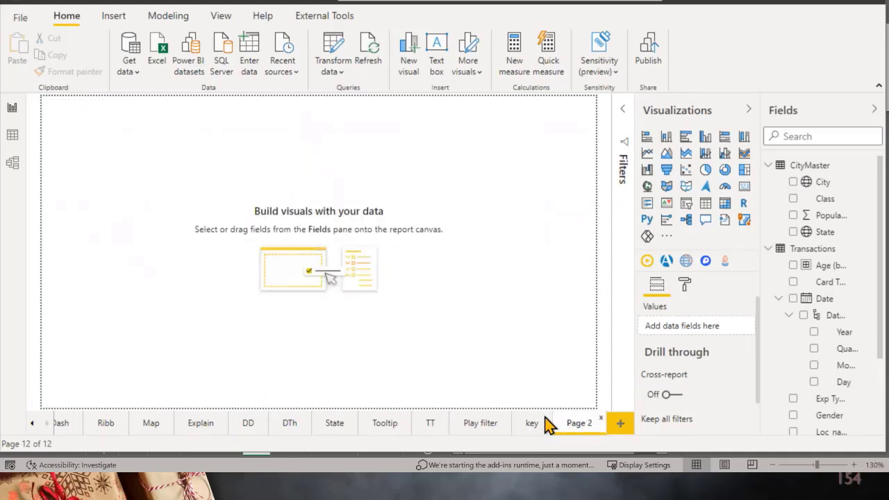
pyautogui.click(705, 220)
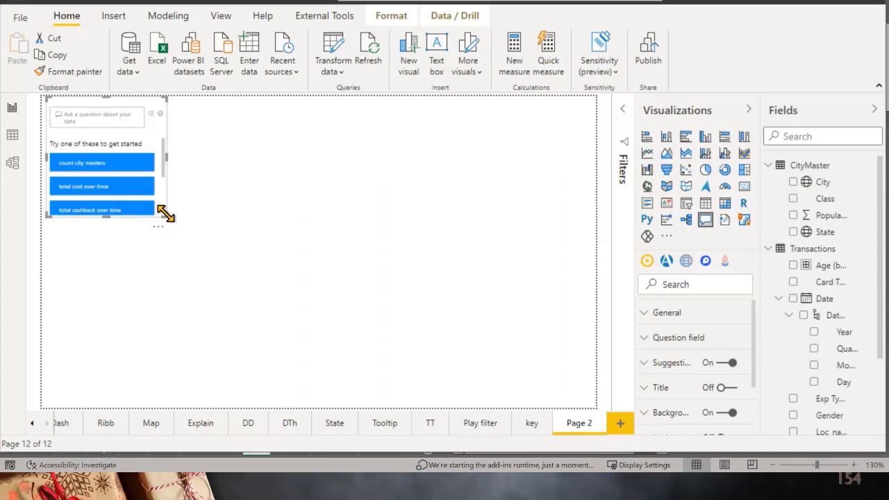
pyautogui.moveTo(167, 216); pyautogui.dragTo(588, 390)
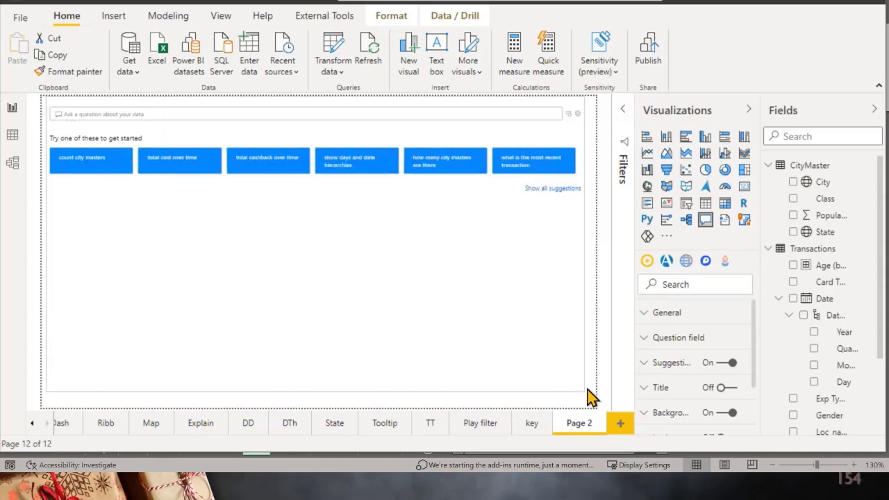
# Ask the Q&A visual for "top 3 city by average amount table"
pyautogui.click(142, 118)
pyautogui.write('top')
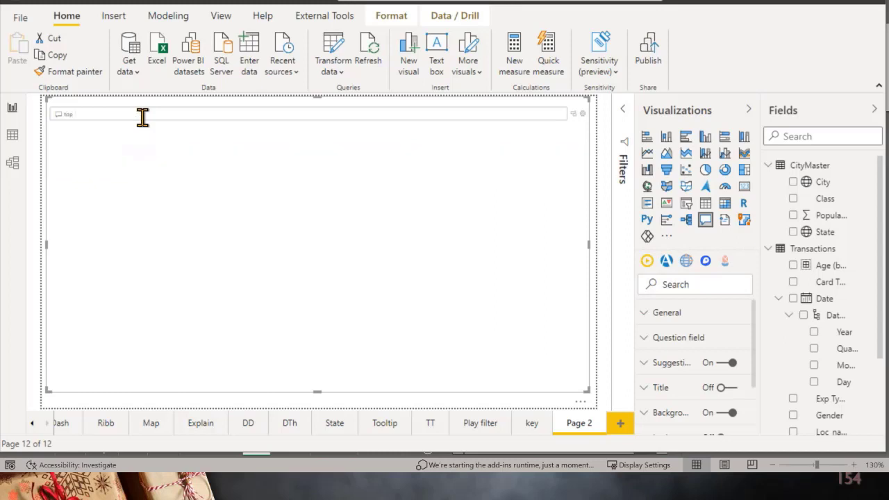
pyautogui.write(' 1 city by average')
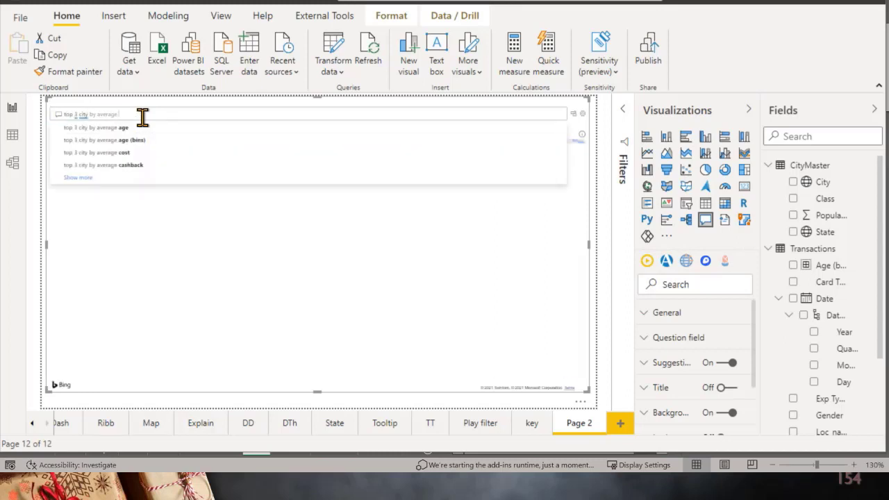
pyautogui.write(' amount')
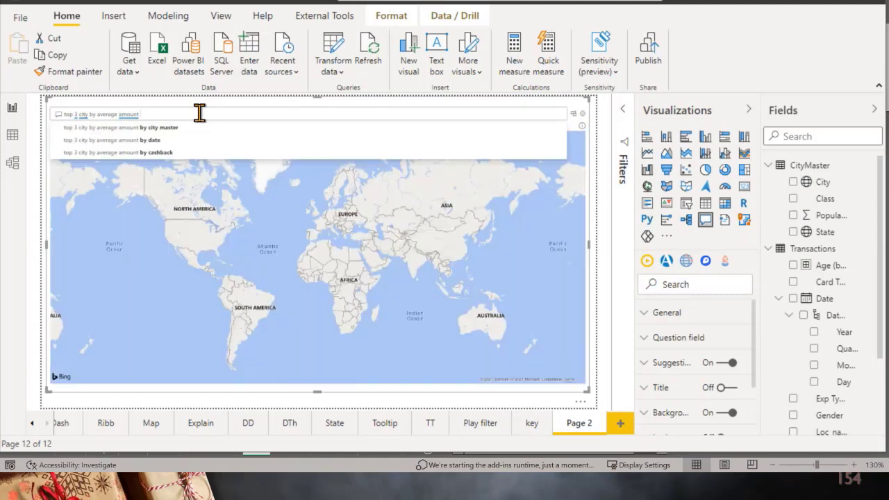
pyautogui.write(' table')
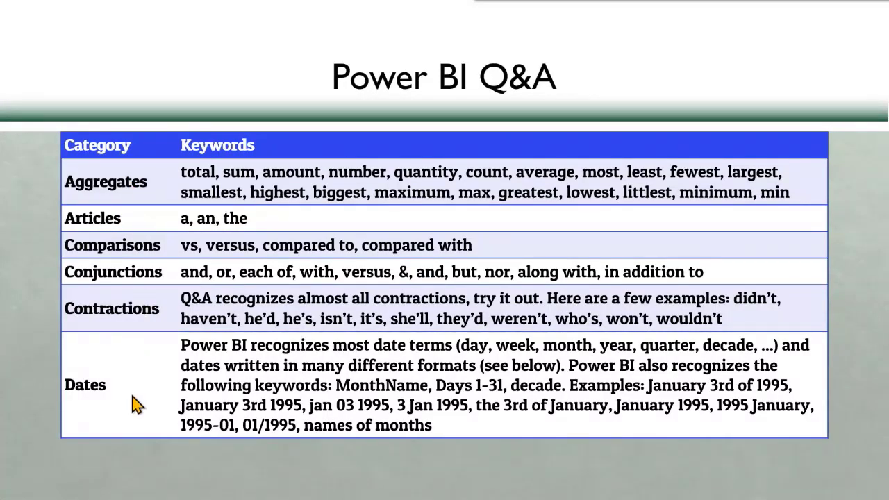
pyautogui.press('Right')
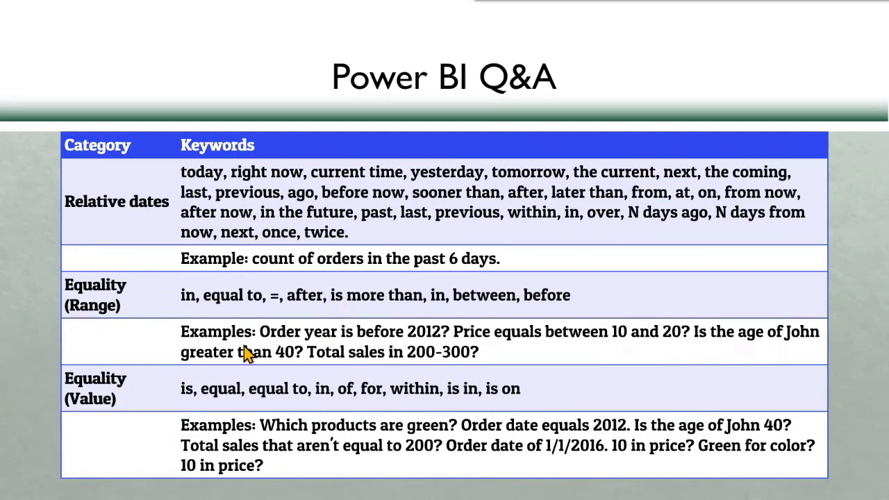
pyautogui.press('Right')
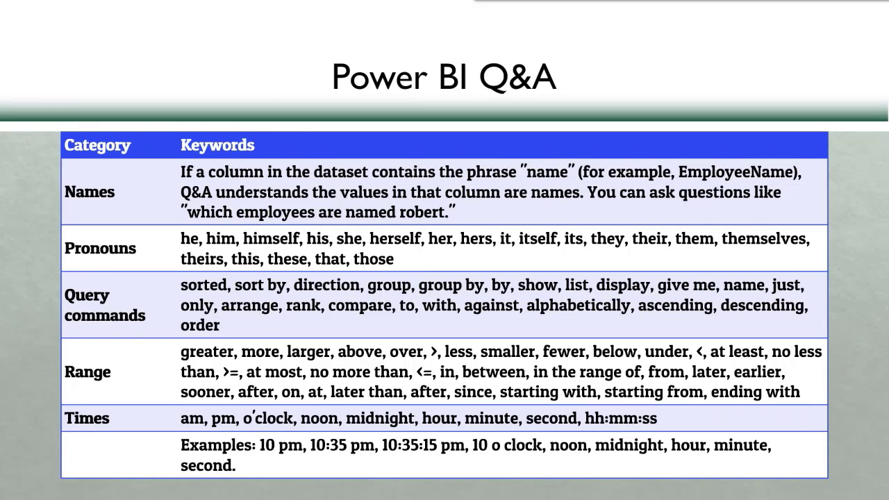
# Switch back to Power BI and have it explain the decrease at July in the Explain page's Amount by Month chart
pyautogui.hotkey('alt', 'Tab')
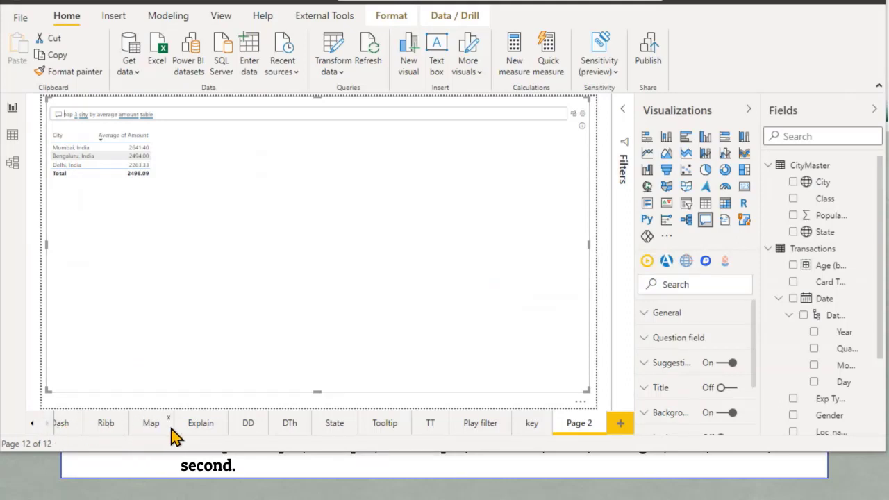
pyautogui.click(202, 423)
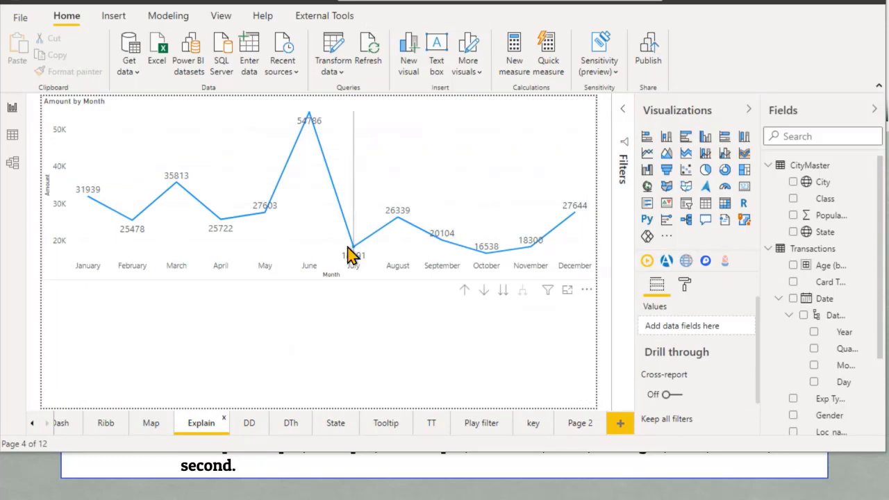
pyautogui.moveTo(354, 254)
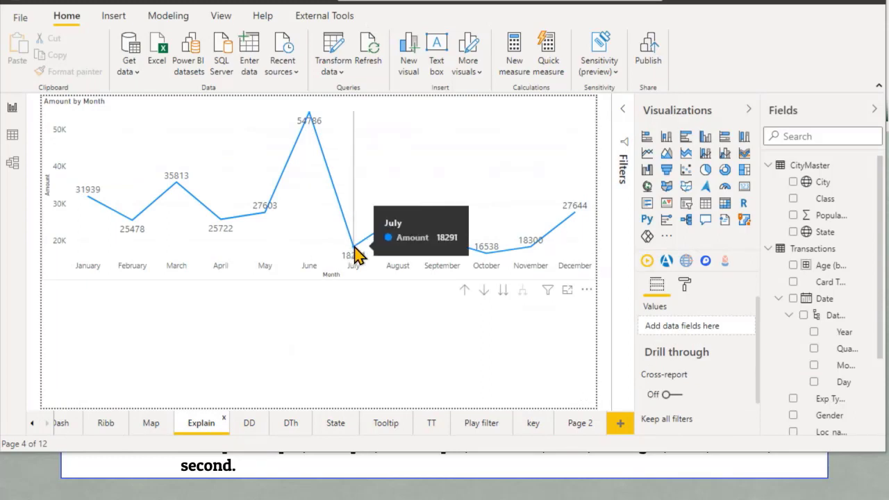
pyautogui.rightClick(355, 254)
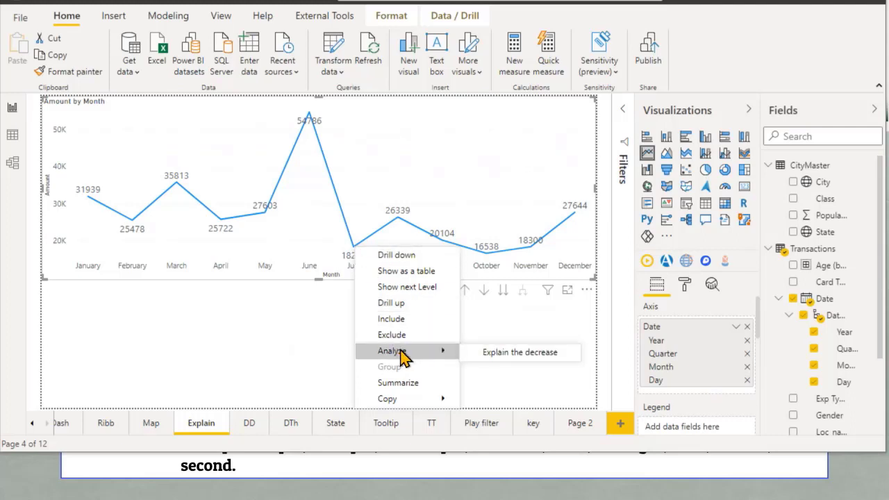
pyautogui.moveTo(455, 362)
pyautogui.click(481, 354)
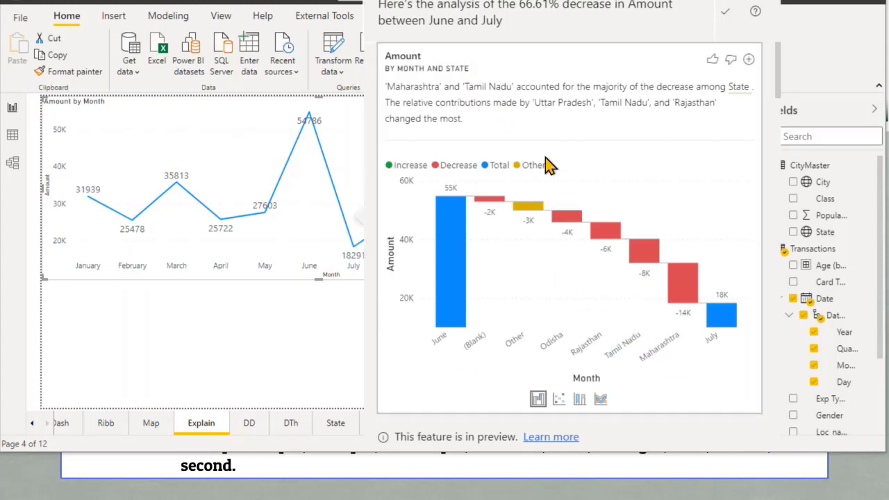
# Look through the decrease breakdowns by gender, expense type, class and year, and close the analysis
pyautogui.scroll(-4, 548, 164)
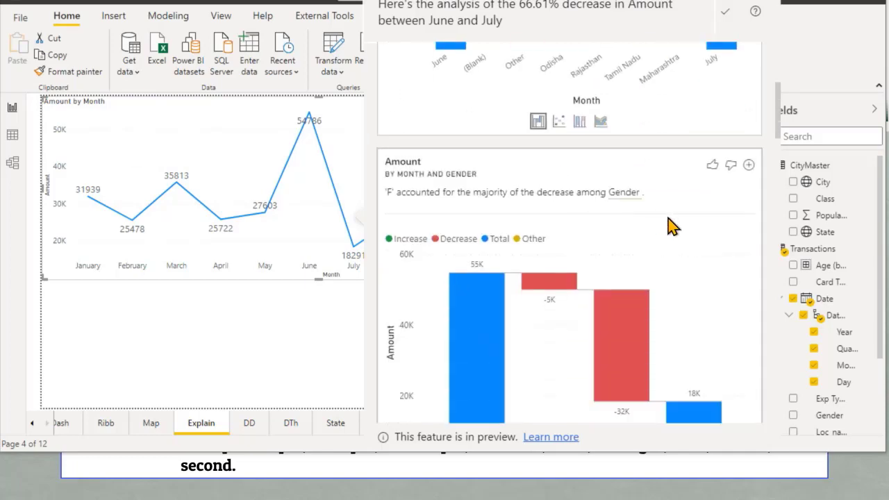
pyautogui.scroll(-3, 671, 222)
pyautogui.scroll(-4, 672, 230)
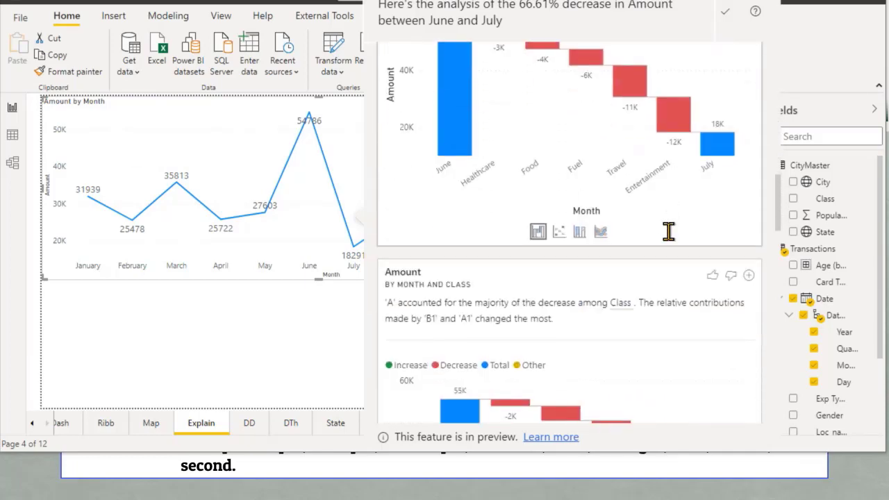
pyautogui.scroll(-5, 642, 253)
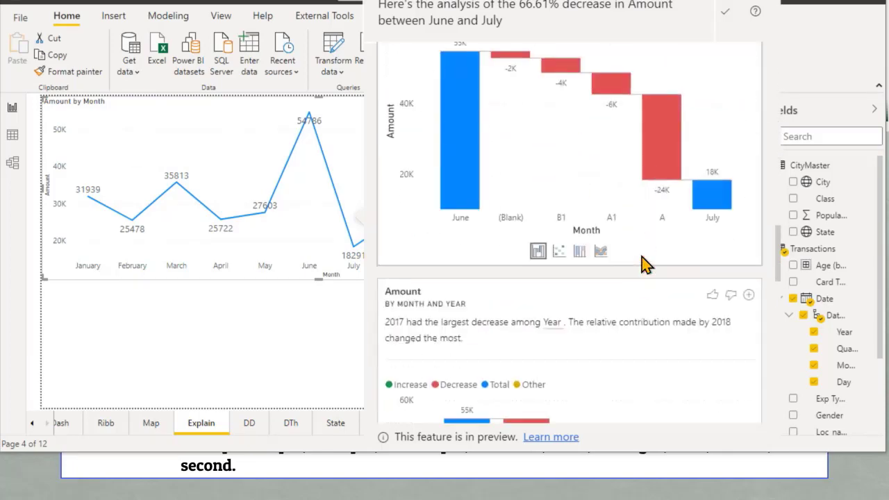
pyautogui.click(268, 367)
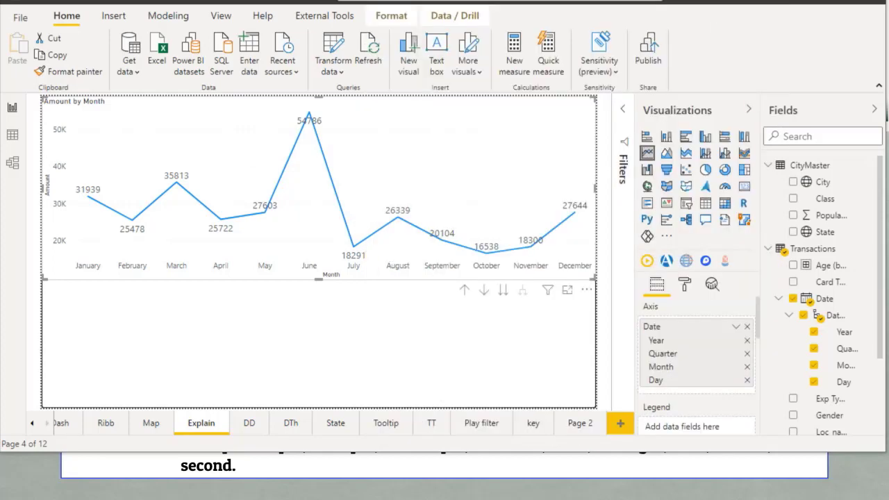
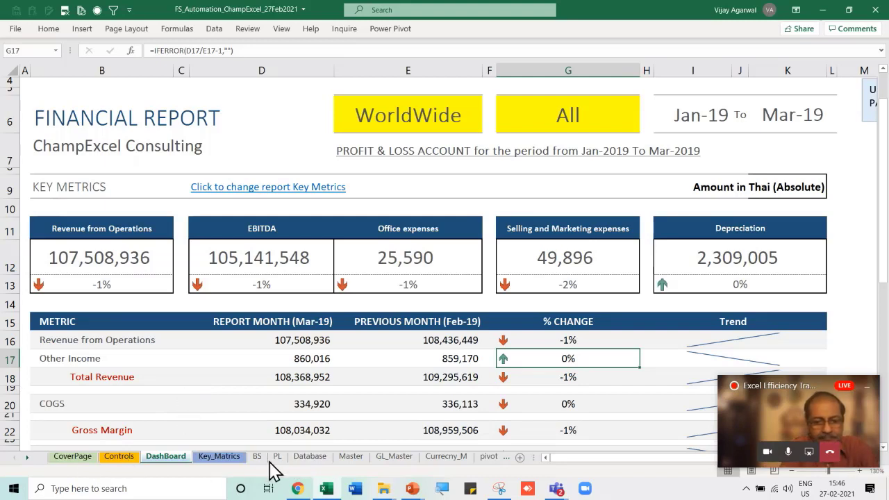
# Open the Database sheet of the financial report workbook and select the first company name in A3
pyautogui.click(309, 457)
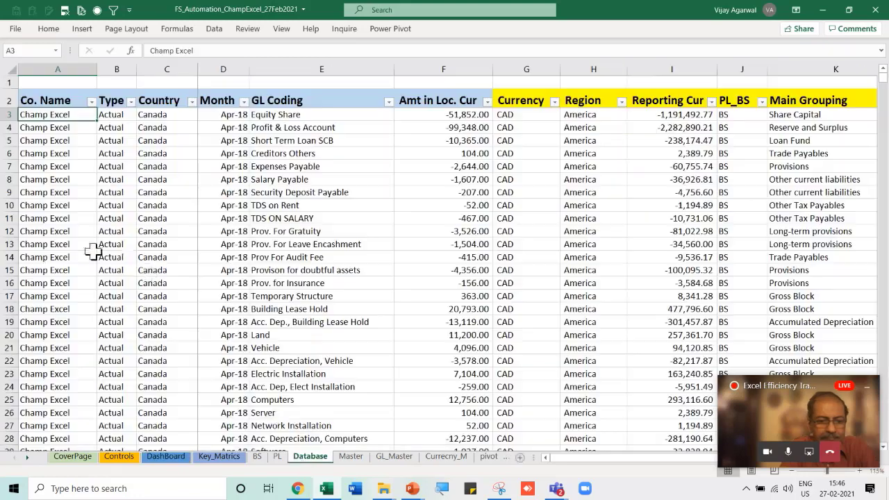
pyautogui.click(57, 116)
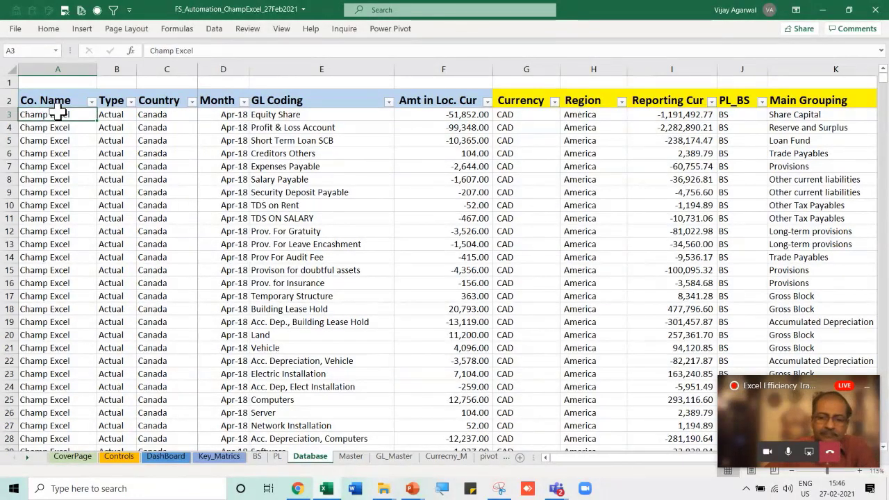
# Review the filter values available in the Co. Name and Country columns without applying any filter
pyautogui.click(91, 101)
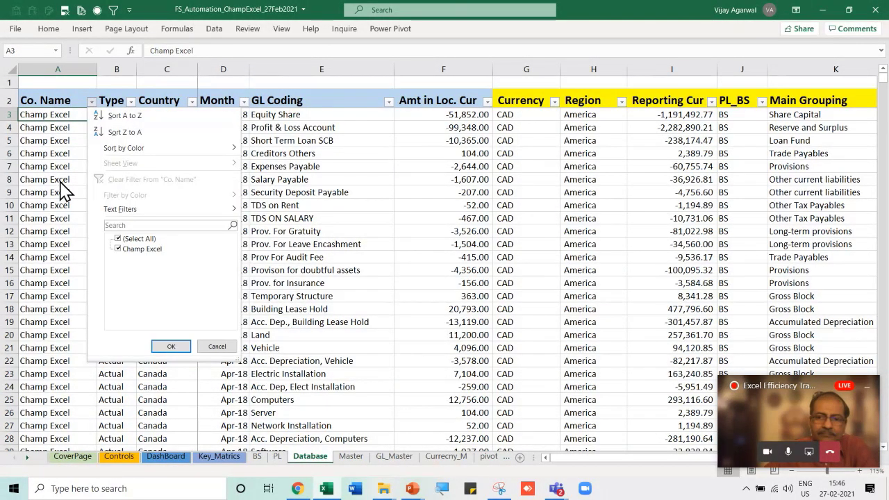
pyautogui.press('Escape')
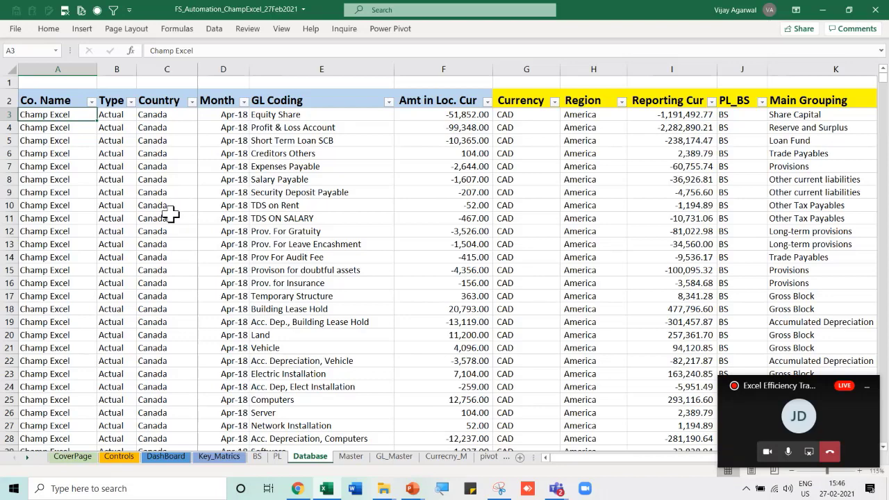
pyautogui.click(192, 103)
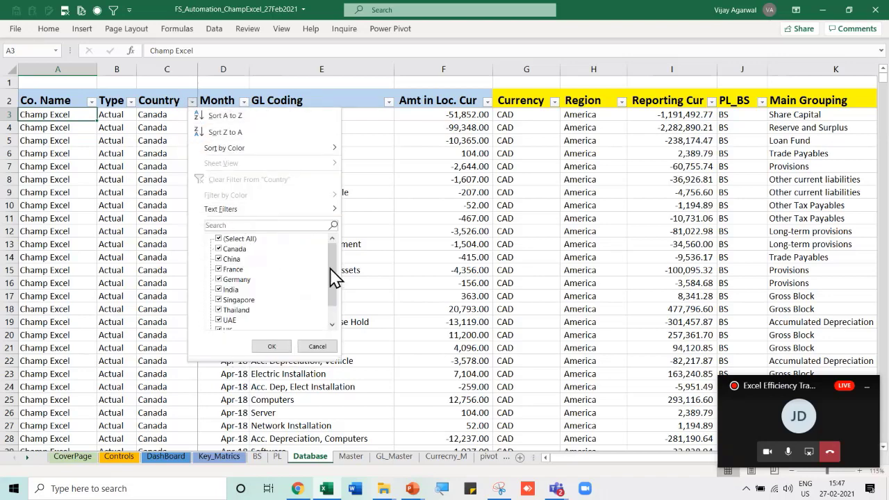
pyautogui.moveTo(329, 274); pyautogui.dragTo(330, 308)
pyautogui.press('Escape')
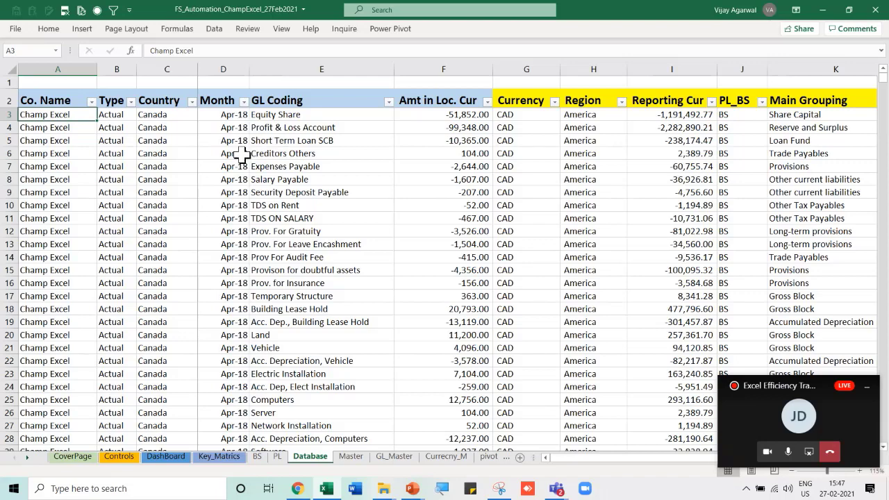
# Point out the first Country entries in C6, C4 and C3, and check the column's filter list again
pyautogui.click(164, 153)
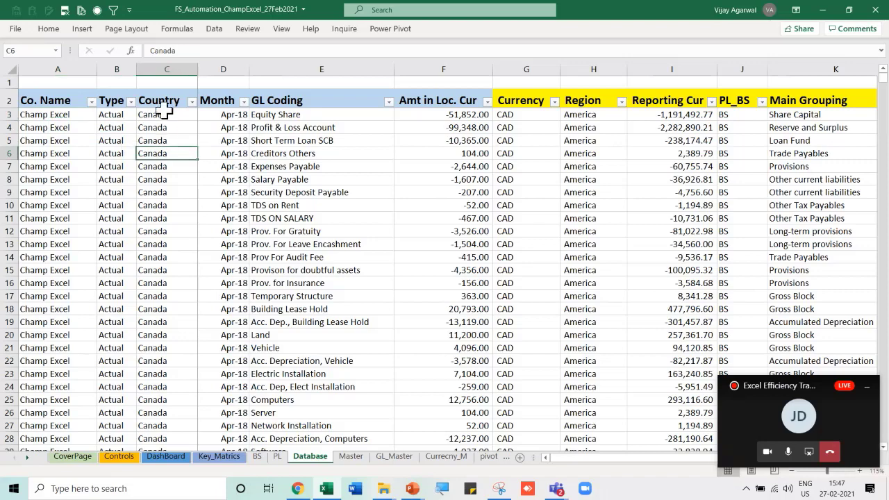
pyautogui.click(162, 124)
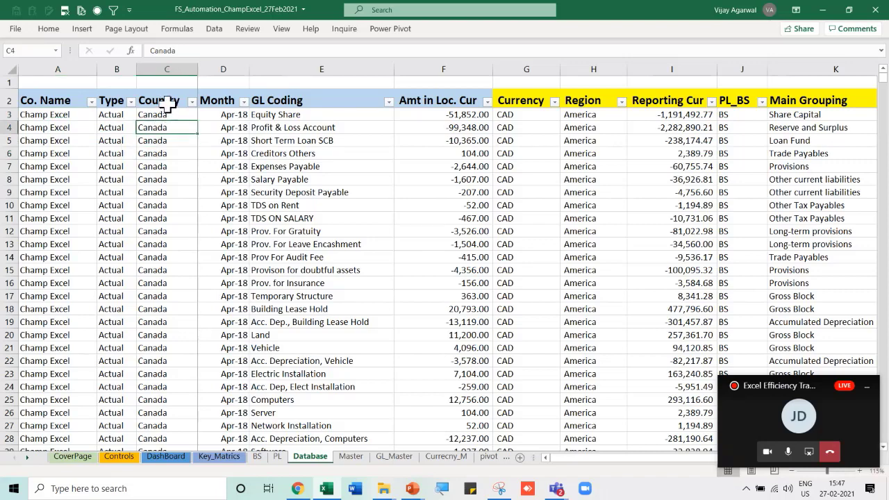
pyautogui.click(168, 115)
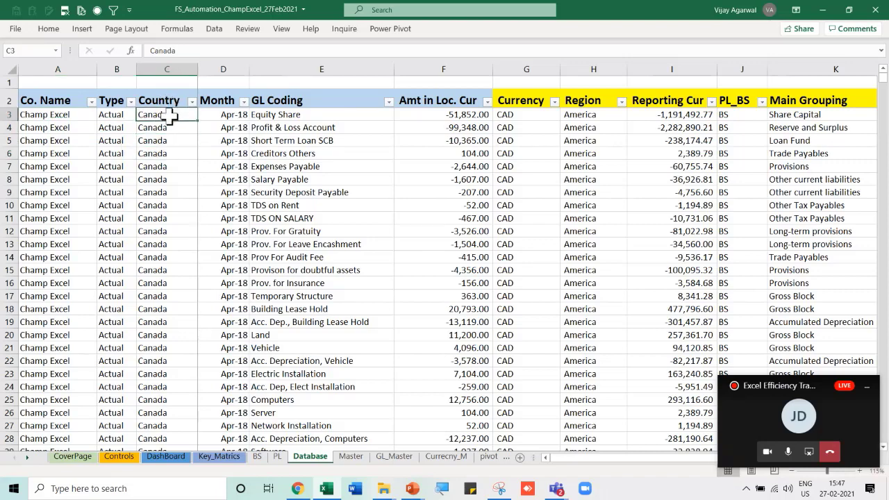
pyautogui.click(192, 102)
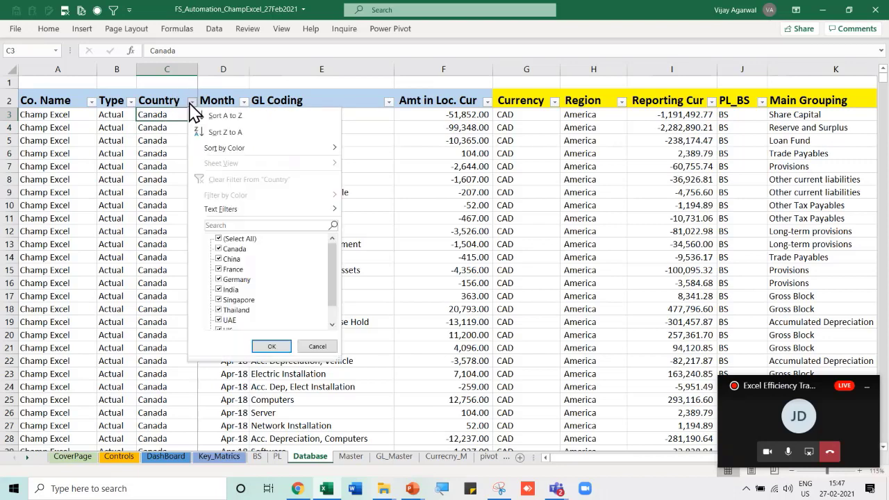
pyautogui.press('Escape')
# Review the Month column's filter list with 2018 expanded into its months, leaving the data unfiltered
pyautogui.click(328, 140)
pyautogui.click(244, 102)
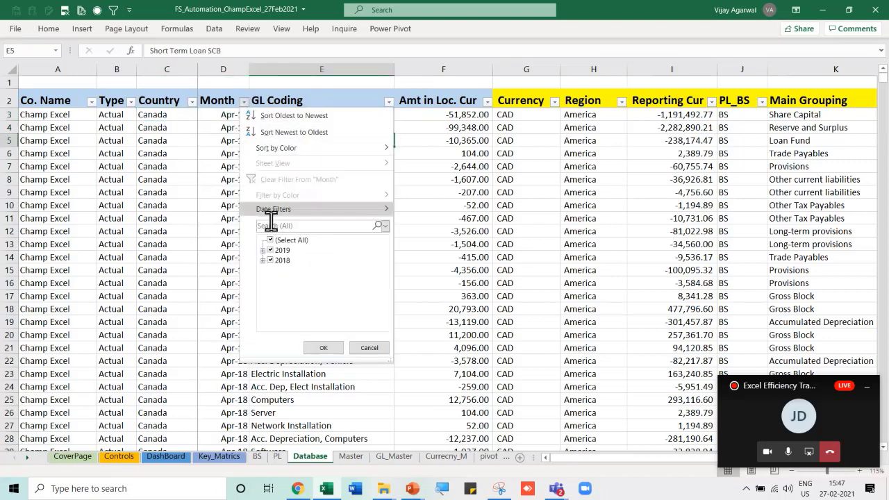
pyautogui.click(263, 261)
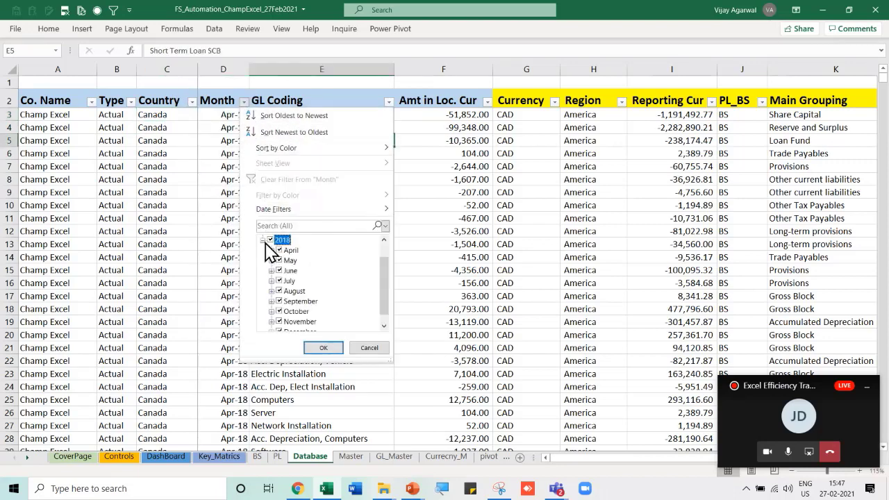
pyautogui.click(367, 348)
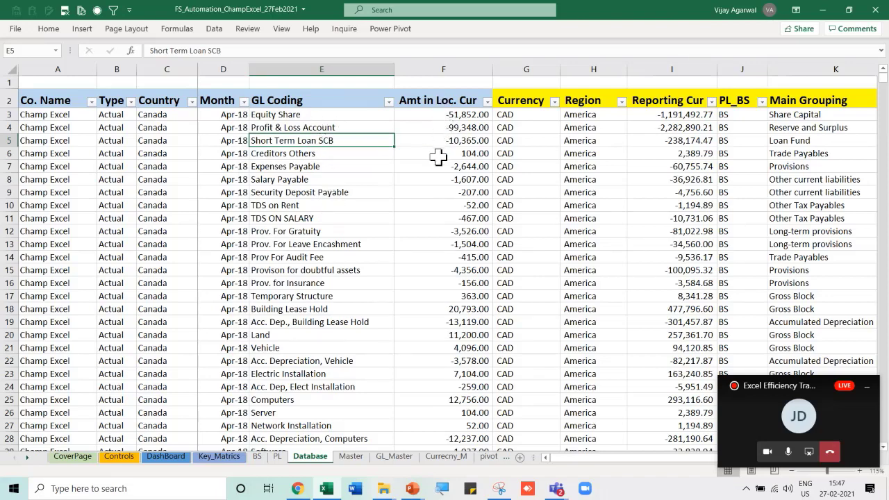
# Review the Country filter list down to USA without filtering, and highlight the blue headers from Co. Name to Amt in Loc. Cur
pyautogui.click(192, 102)
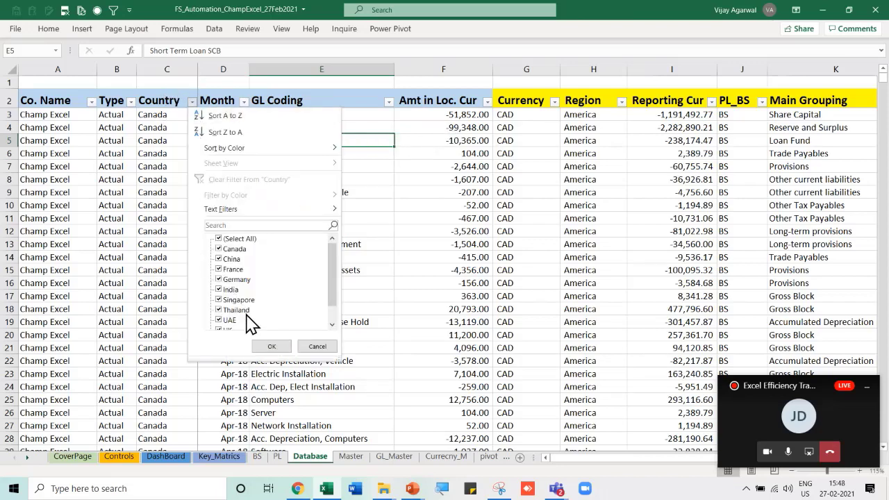
pyautogui.moveTo(333, 279); pyautogui.dragTo(332, 299)
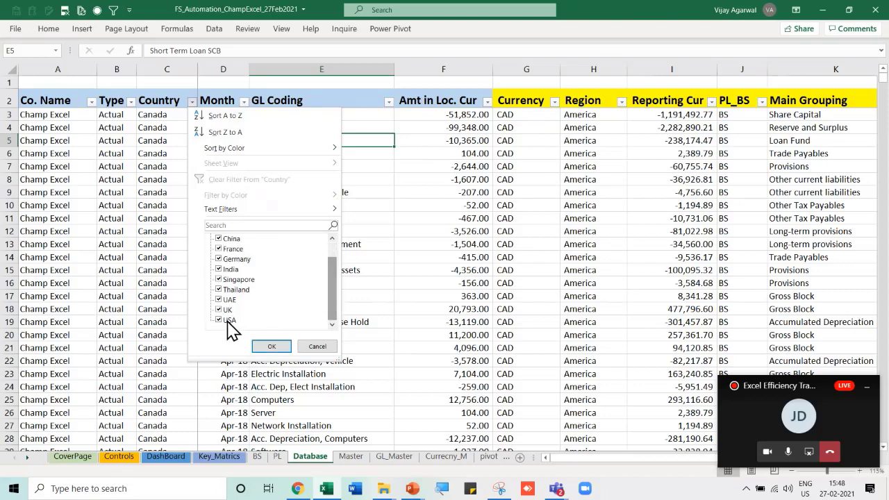
pyautogui.click(317, 348)
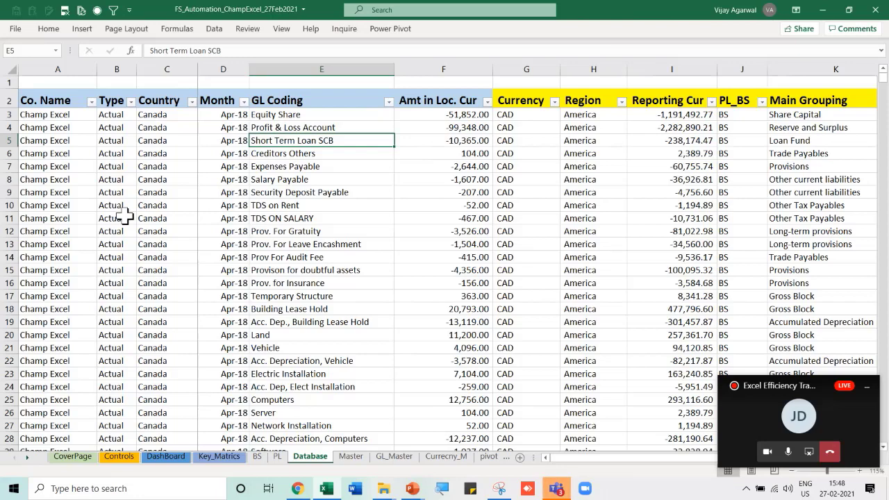
pyautogui.moveTo(65, 102); pyautogui.dragTo(411, 99)
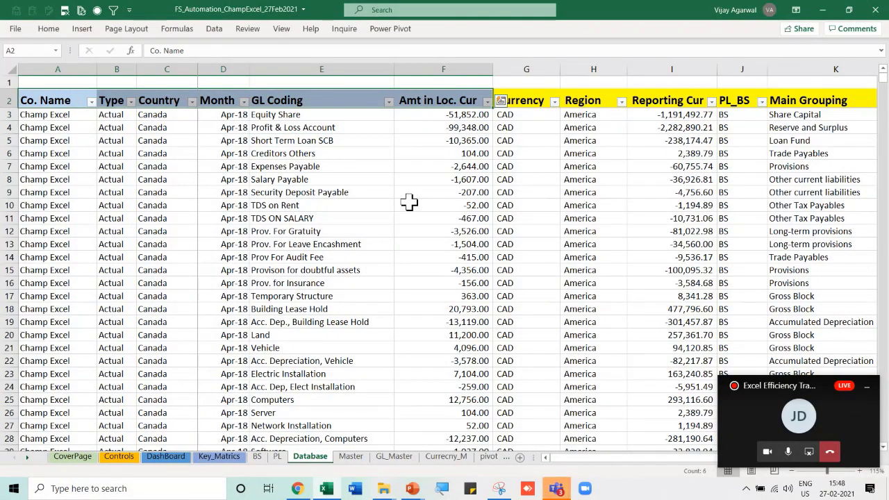
pyautogui.click(308, 193)
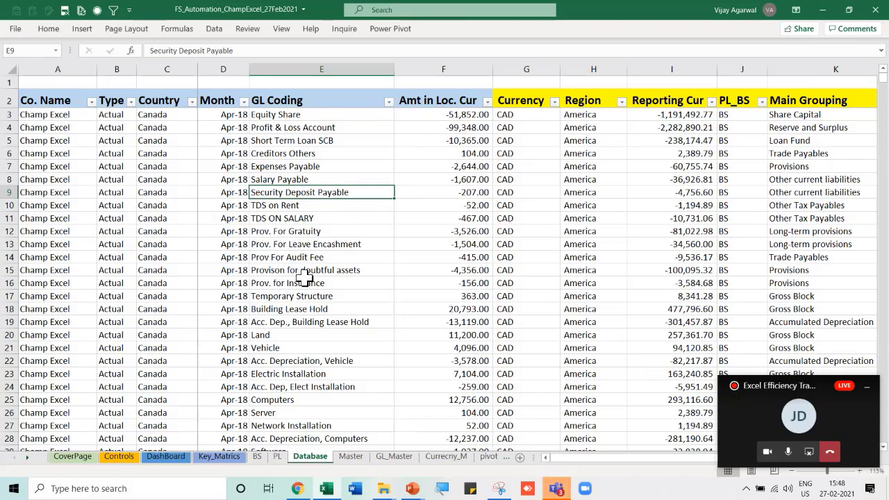
# Open the Master sheet and highlight the countries India to Canada with their matching regions and currencies
pyautogui.click(352, 458)
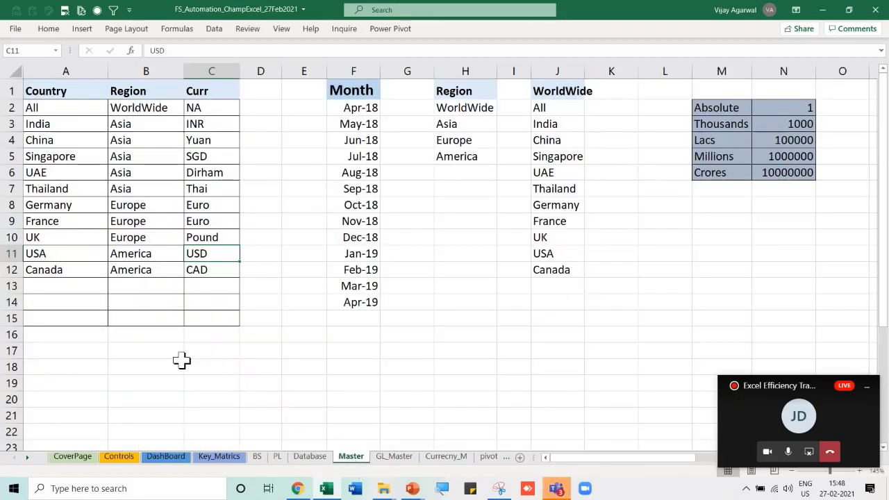
pyautogui.click(134, 320)
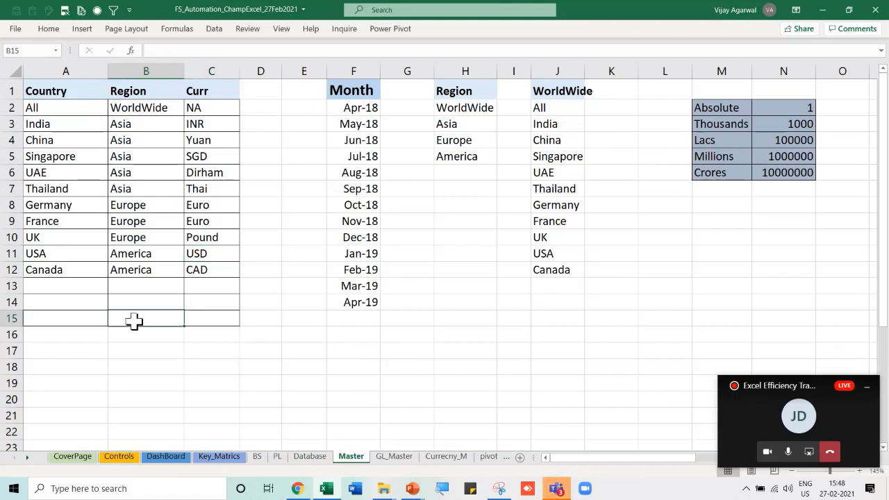
pyautogui.doubleClick(55, 125)
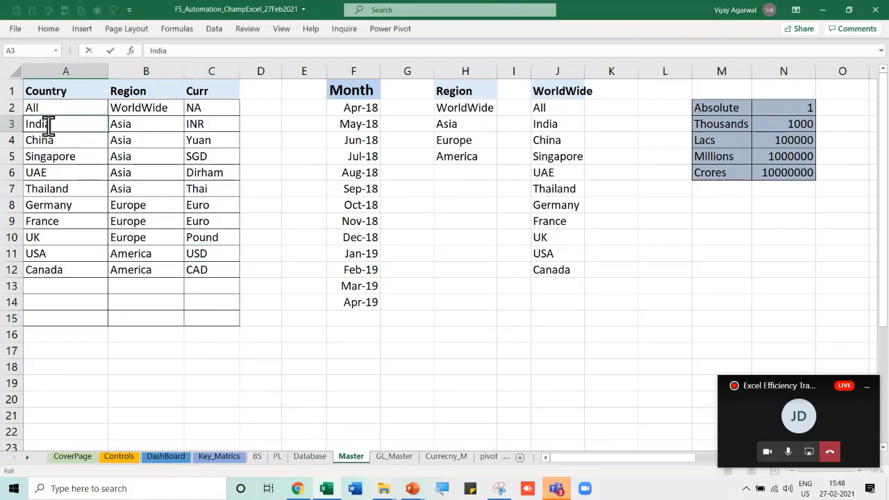
pyautogui.moveTo(60, 124); pyautogui.dragTo(55, 271)
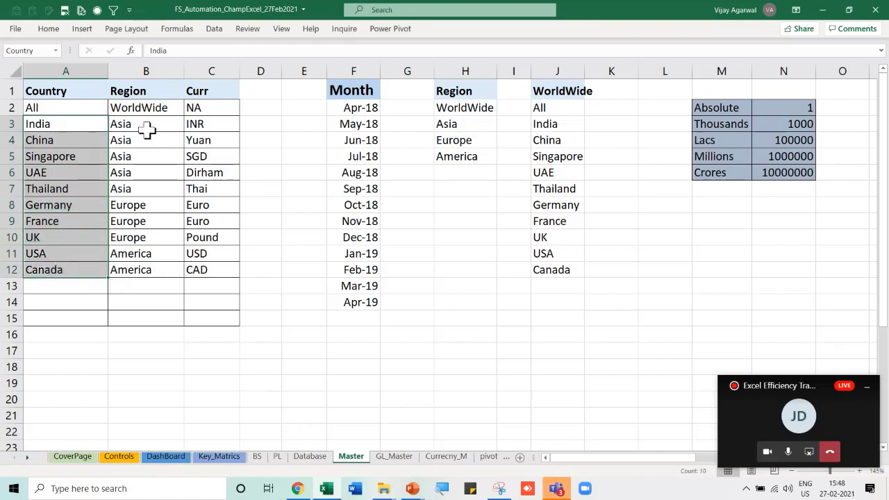
pyautogui.moveTo(147, 127); pyautogui.dragTo(143, 188)
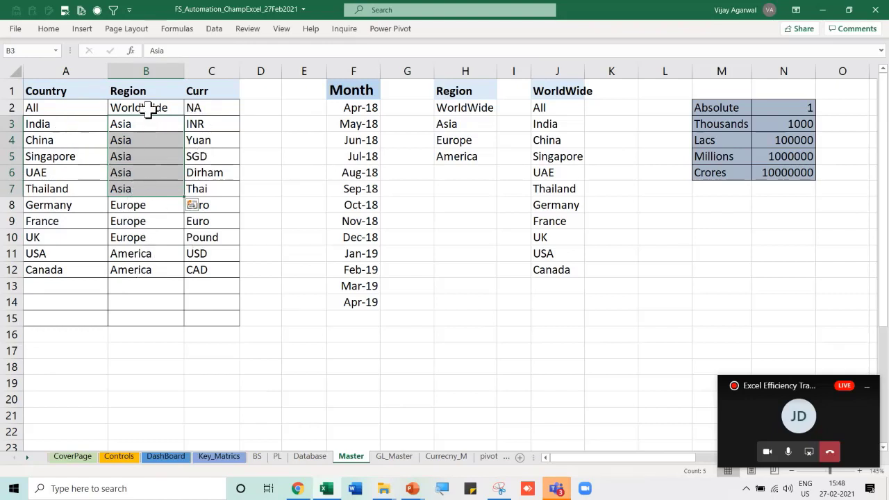
pyautogui.click(54, 111)
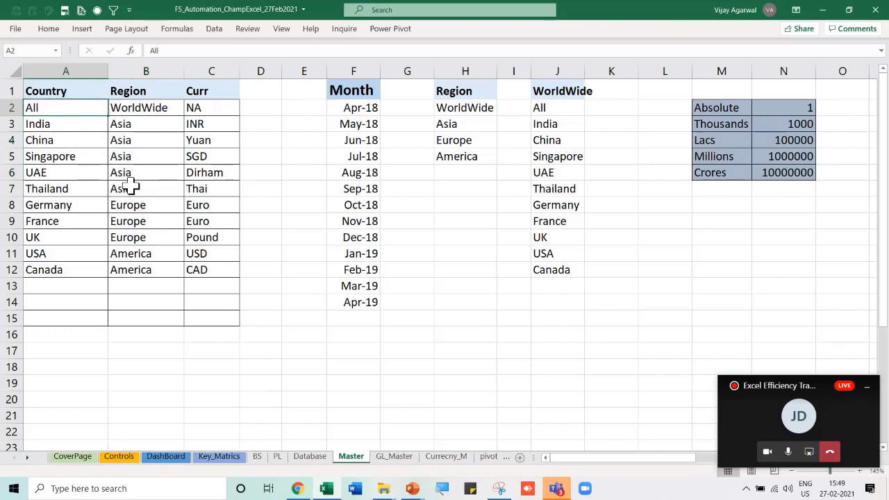
pyautogui.moveTo(225, 127); pyautogui.dragTo(212, 268)
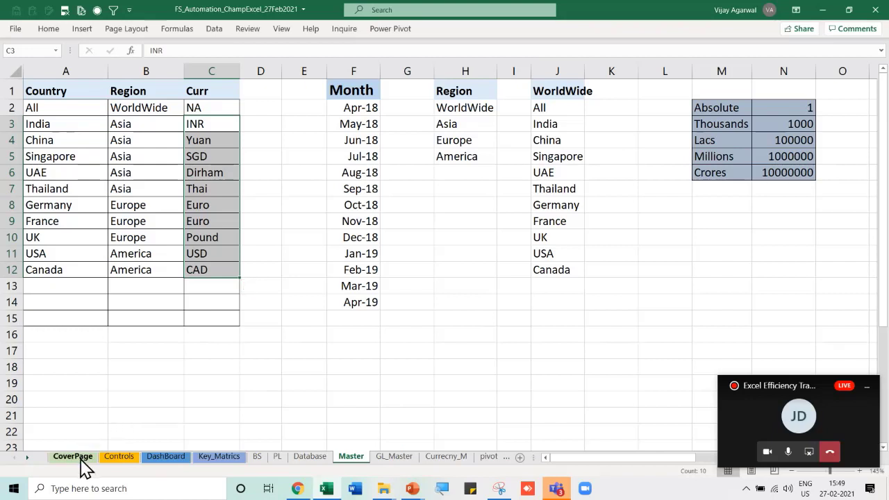
# On the CoverPage sheet, check the Report Period (From) choices and set Report Period (To) to Jan-19
pyautogui.click(77, 459)
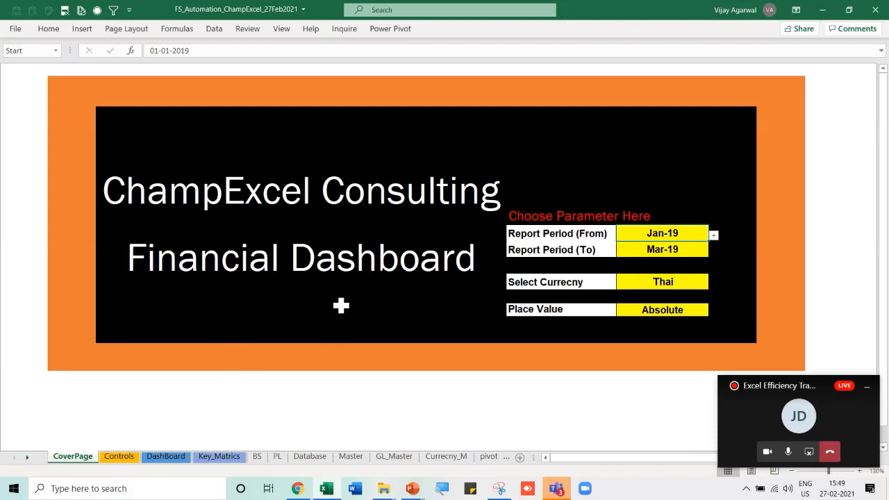
pyautogui.click(714, 236)
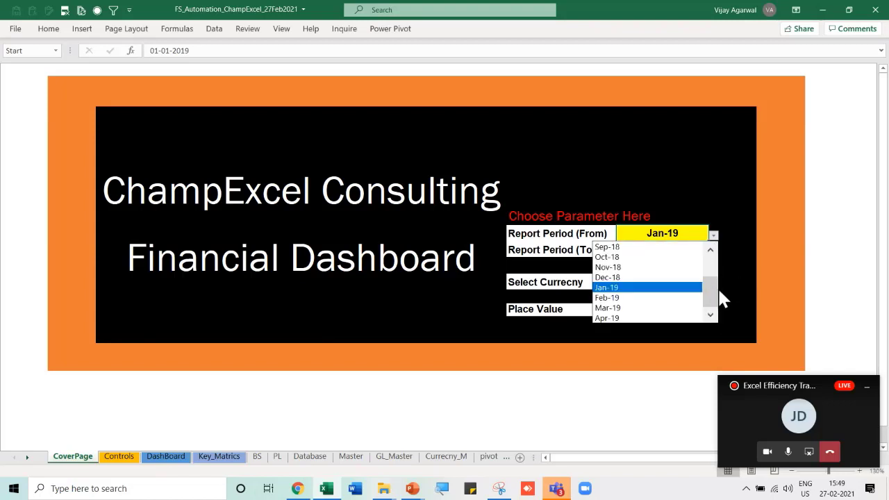
pyautogui.press('Escape')
pyautogui.click(692, 249)
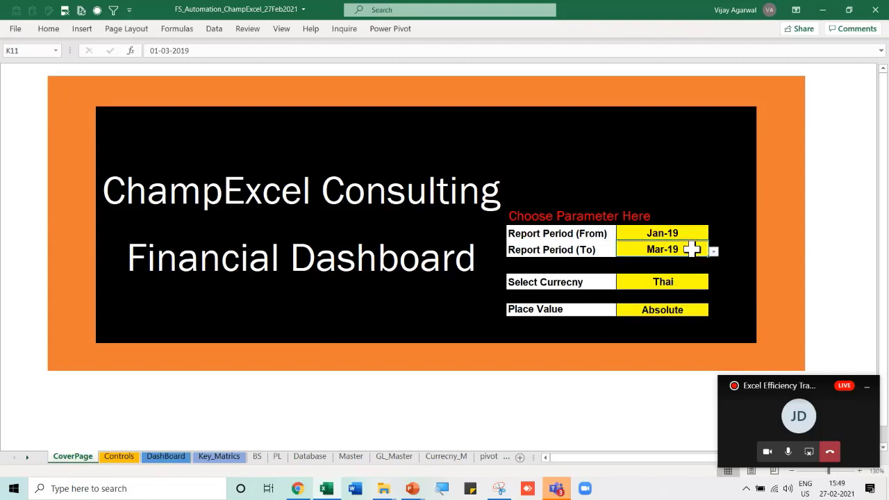
pyautogui.click(713, 251)
pyautogui.scroll(2, 704, 278)
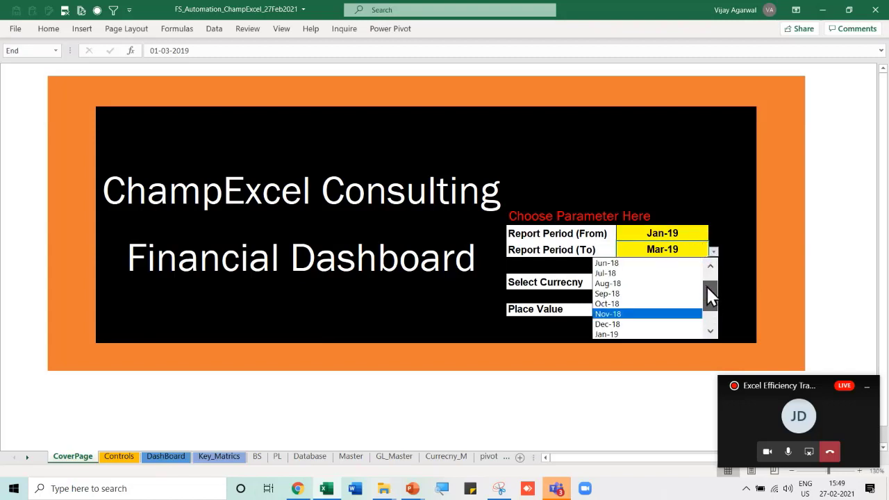
pyautogui.scroll(-2, 707, 290)
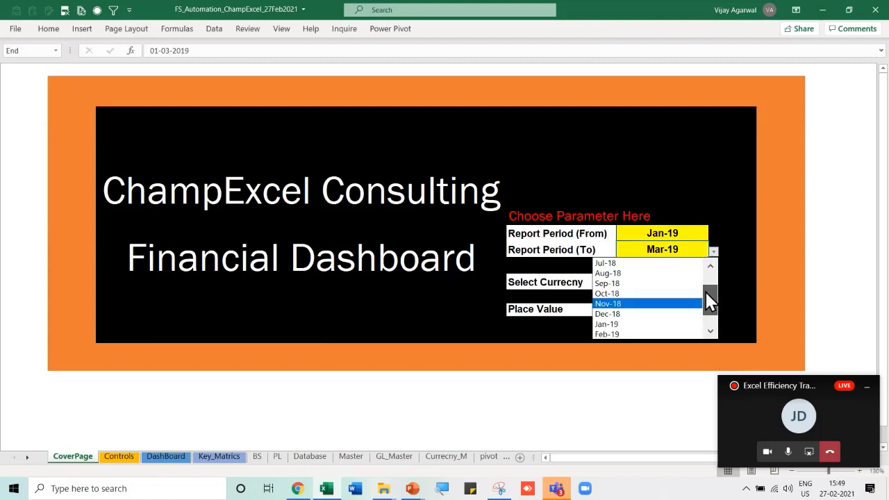
pyautogui.click(653, 324)
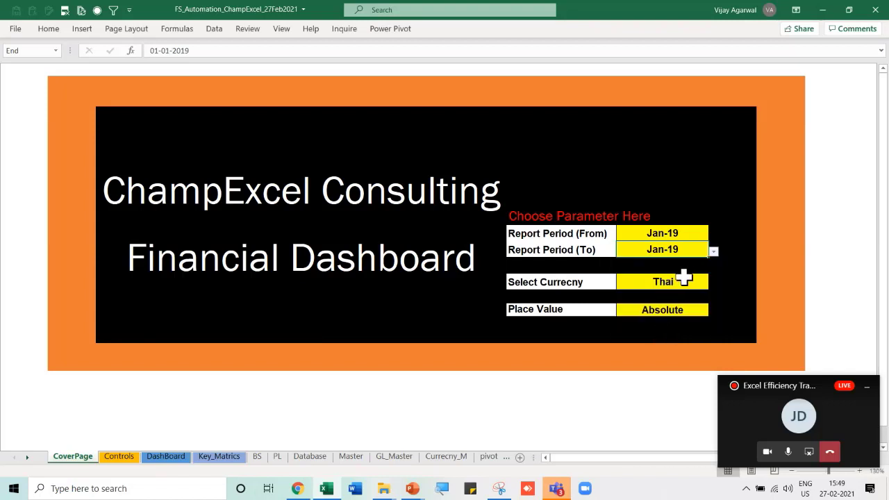
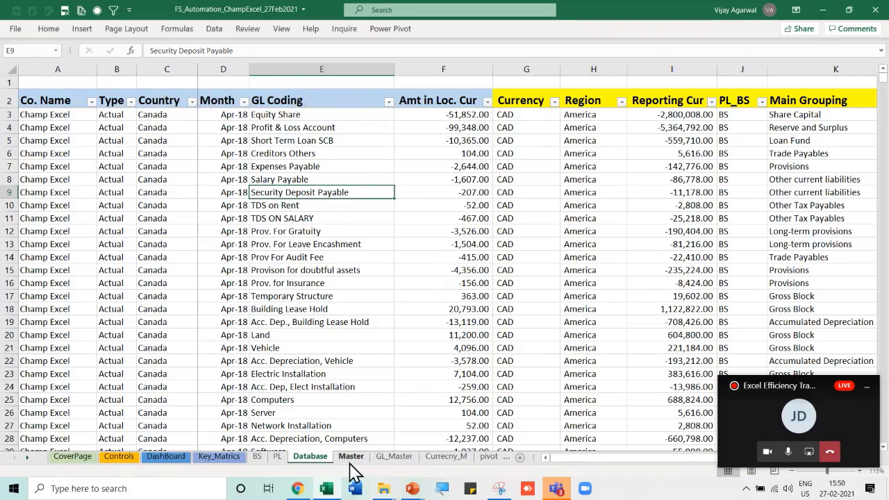
# Test the Database sheet's Currency lookup by entering India as the country in C6, and undo the entry
pyautogui.click(521, 119)
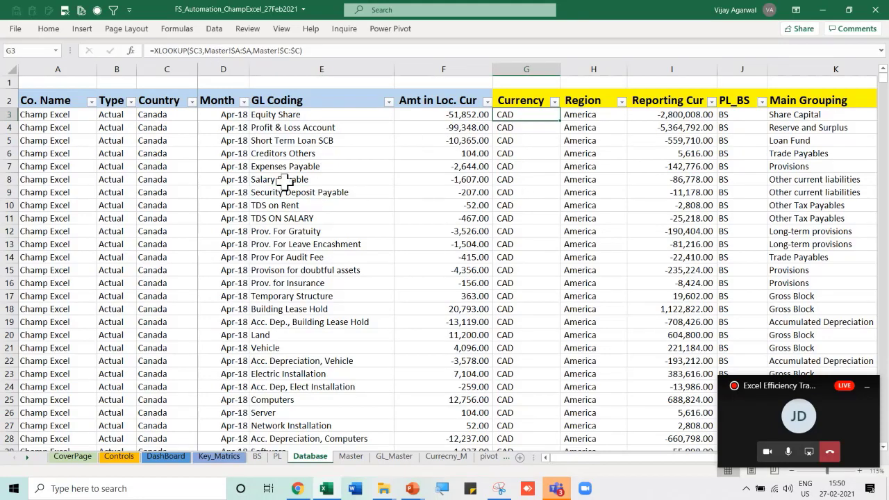
pyautogui.click(172, 154)
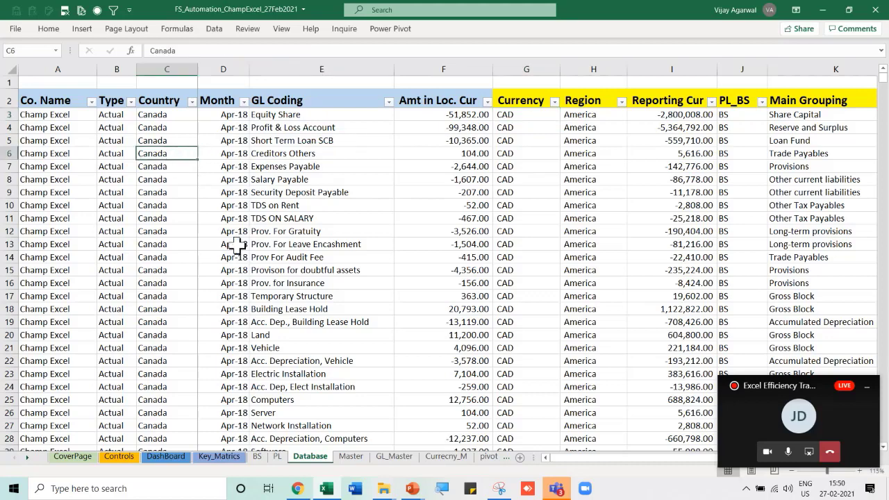
pyautogui.write('India')
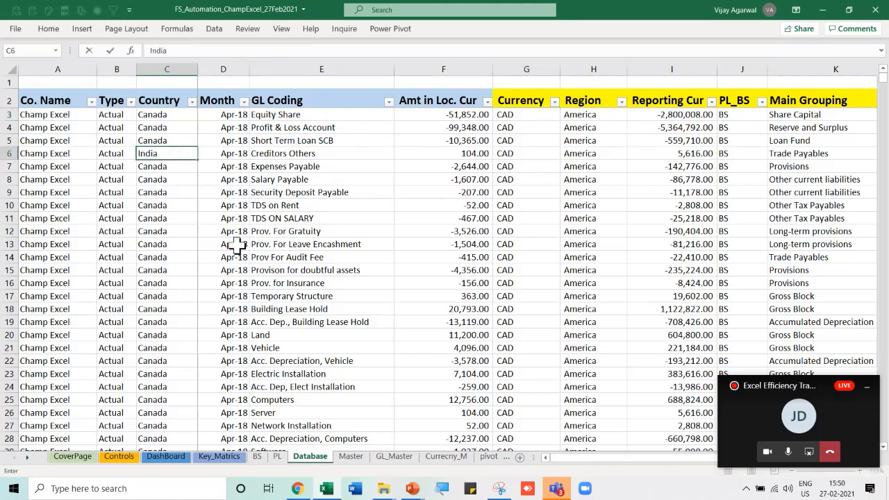
pyautogui.press('Return')
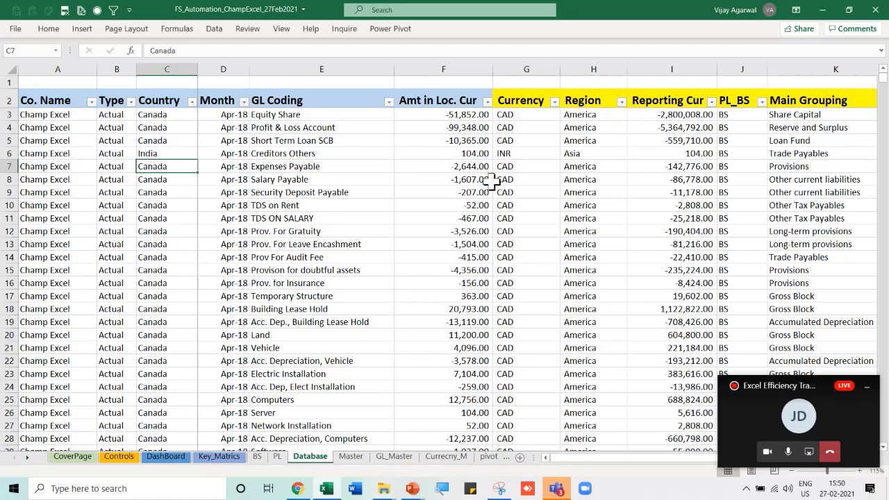
pyautogui.hotkey('ctrl', 'z')
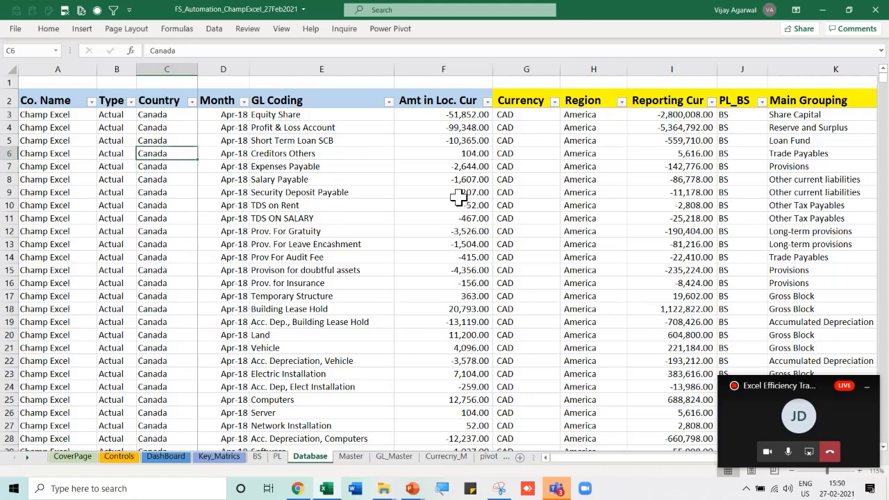
# On the Master sheet, examine the place value table from Absolute to Crores and its multipliers
pyautogui.click(351, 457)
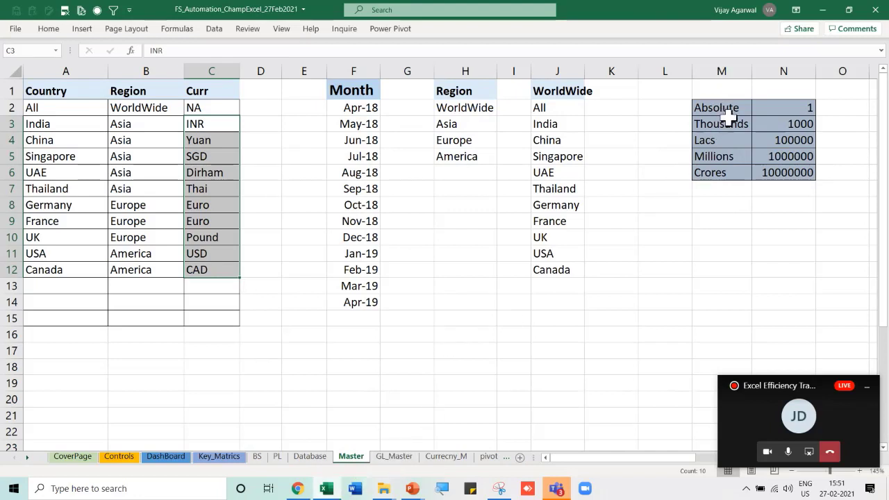
pyautogui.moveTo(729, 109); pyautogui.dragTo(750, 121)
pyautogui.click(792, 110)
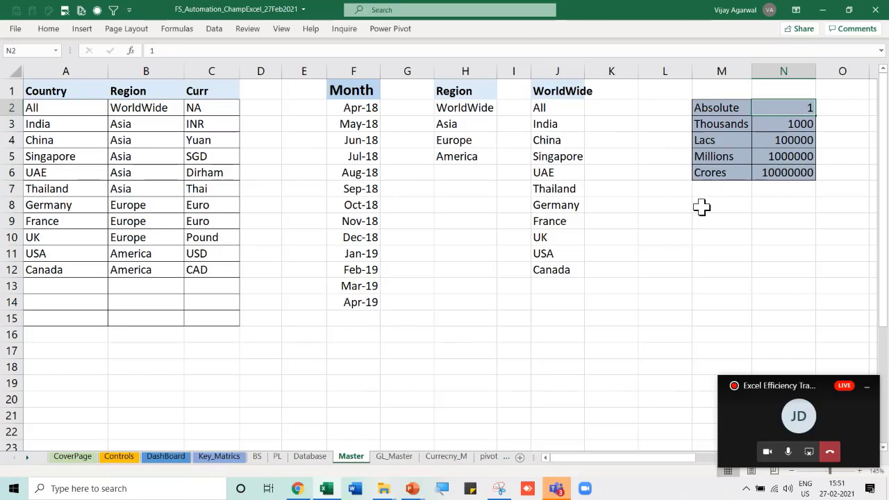
pyautogui.press('Right')
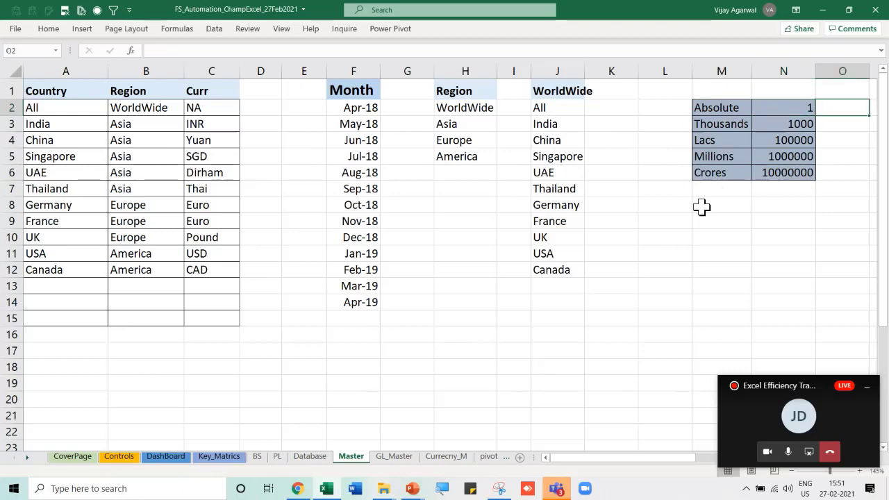
# On the GL_Master sheet, examine how each GL Coding maps to its Grouping1 and Sub Grouping
pyautogui.click(388, 459)
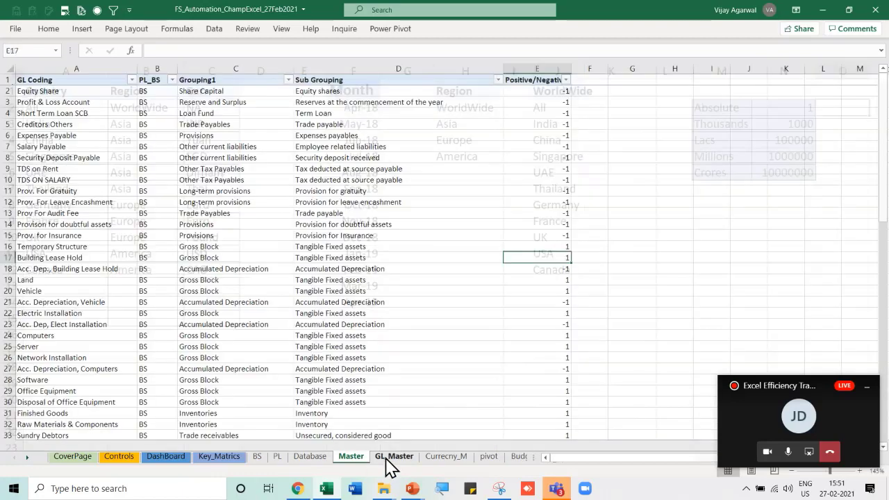
pyautogui.click(79, 191)
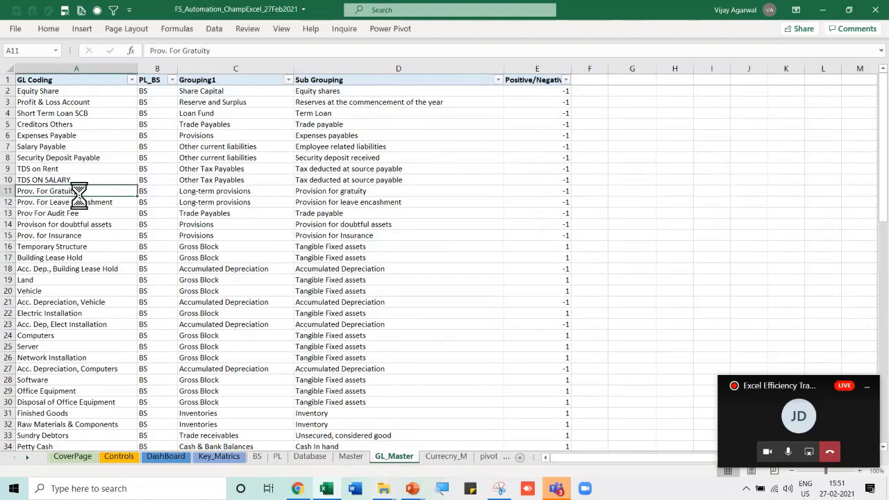
pyautogui.scroll(1, 79, 192)
pyautogui.click(44, 121)
pyautogui.click(31, 95)
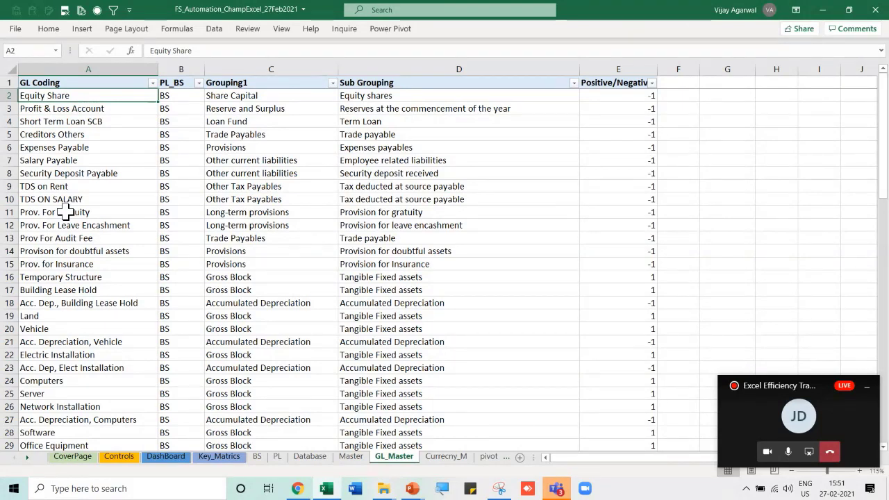
pyautogui.moveTo(223, 95); pyautogui.dragTo(238, 263)
pyautogui.click(237, 238)
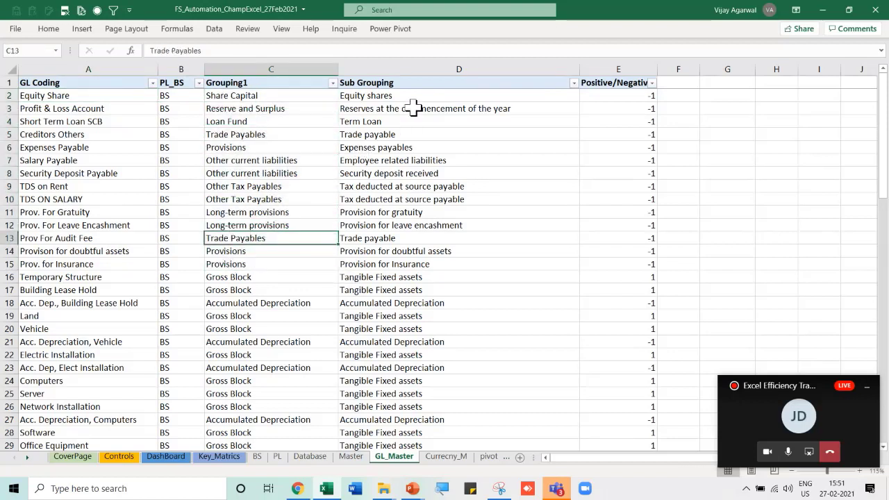
pyautogui.click(418, 97)
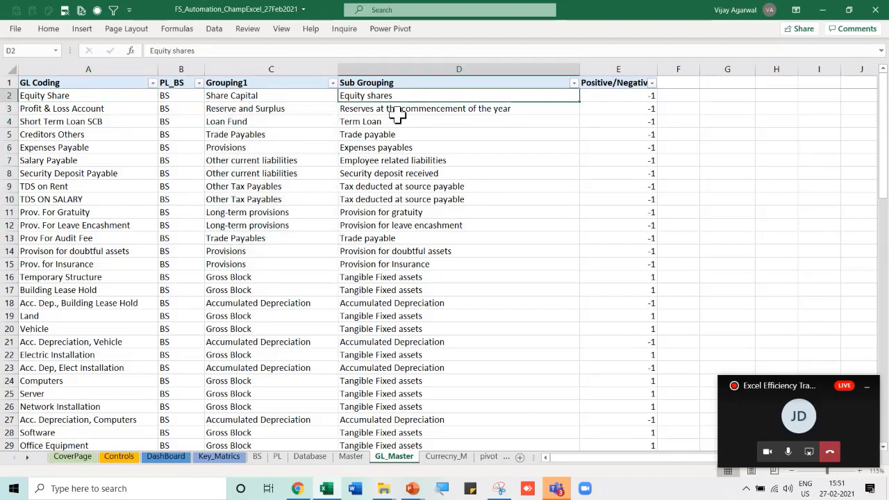
pyautogui.click(268, 82)
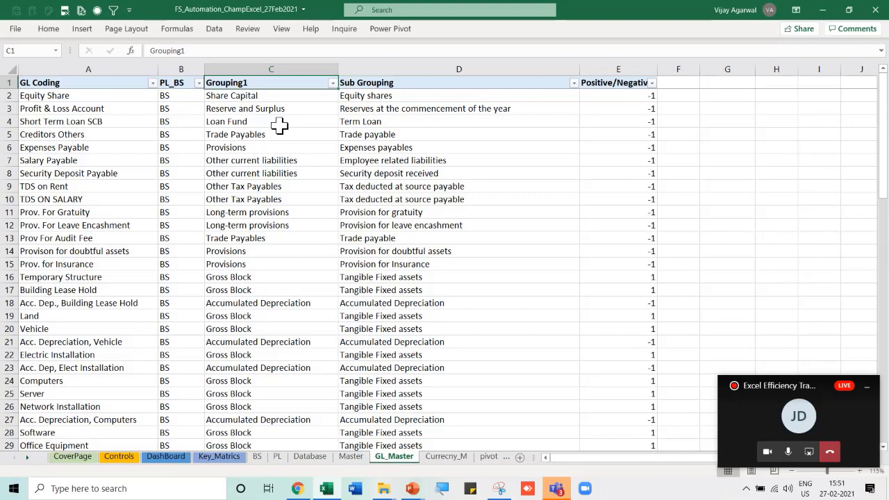
pyautogui.click(83, 147)
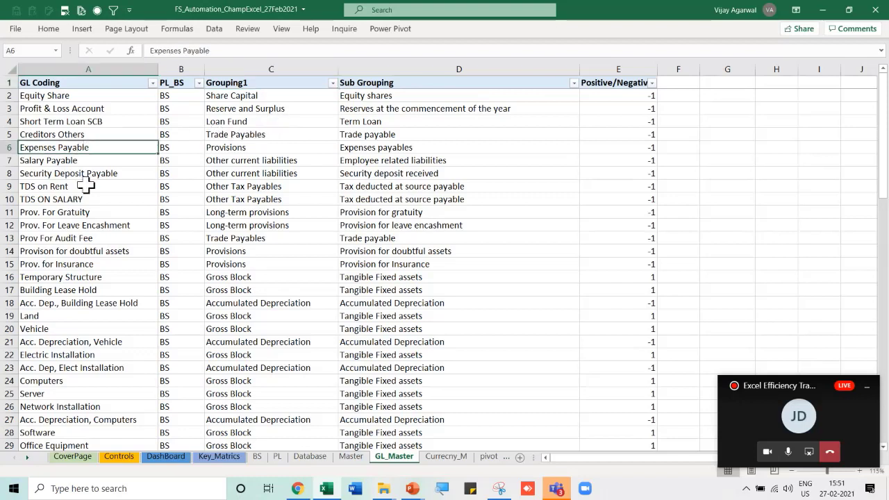
# Examine the monthly exchange rates per currency on the Currecny_M sheet, and return to the Database sheet
pyautogui.click(445, 457)
pyautogui.click(156, 216)
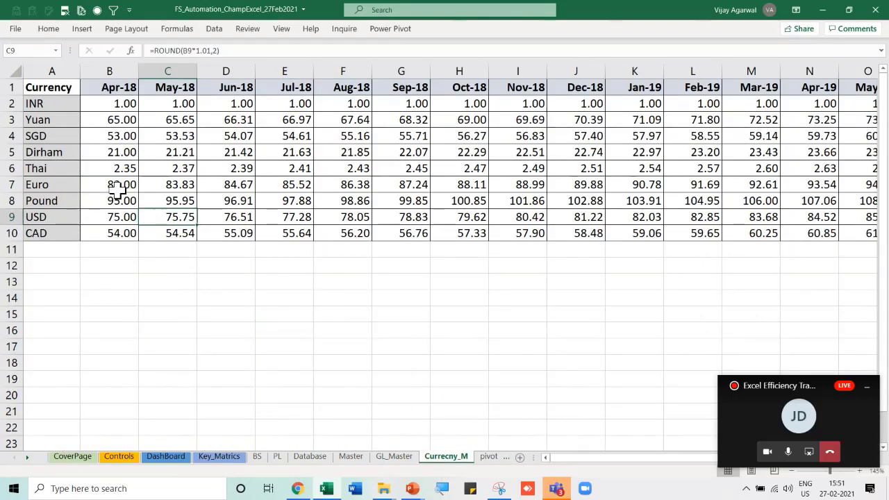
pyautogui.click(60, 85)
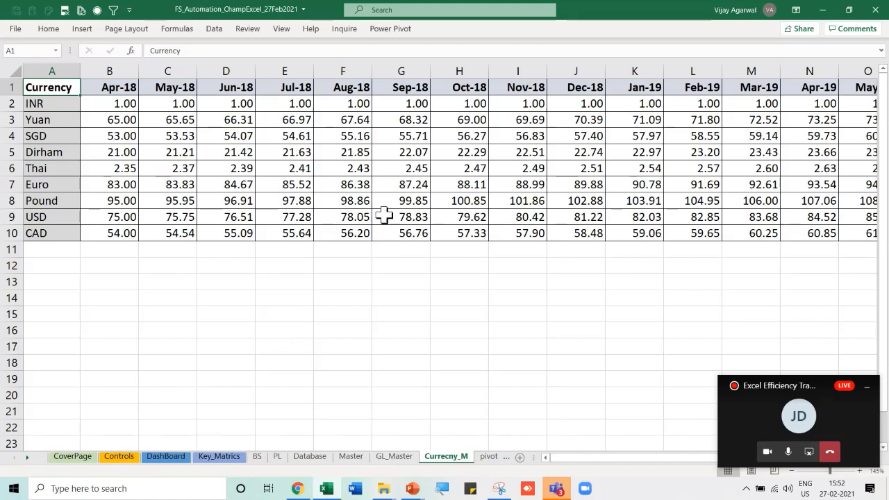
pyautogui.click(317, 460)
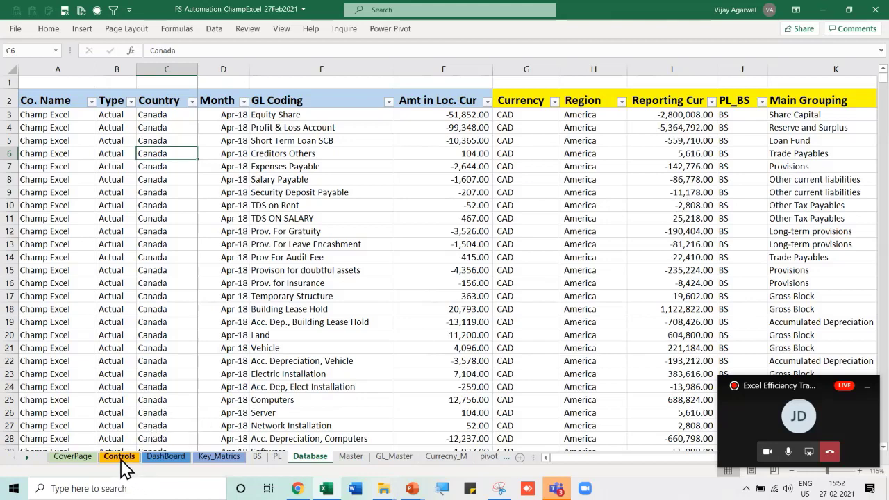
# On the DashBoard sheet, review the region choices while keeping WorldWide, and review the country choices in G6
pyautogui.click(166, 460)
pyautogui.click(451, 119)
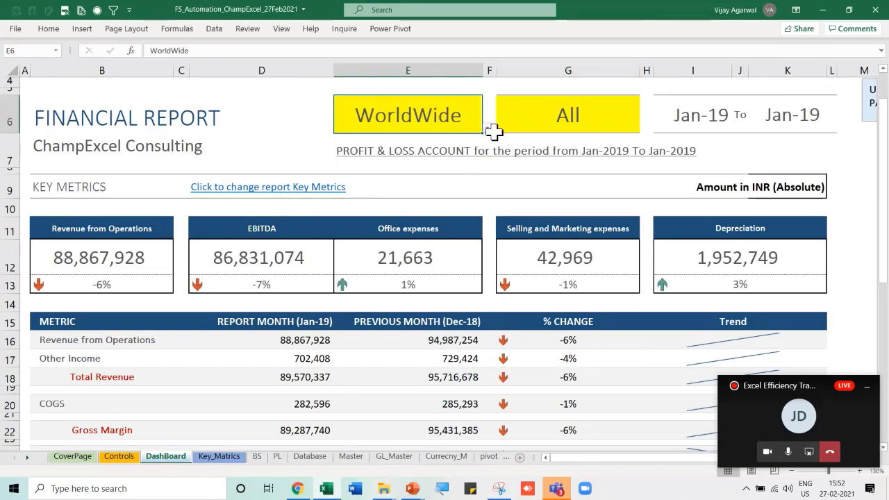
pyautogui.click(487, 129)
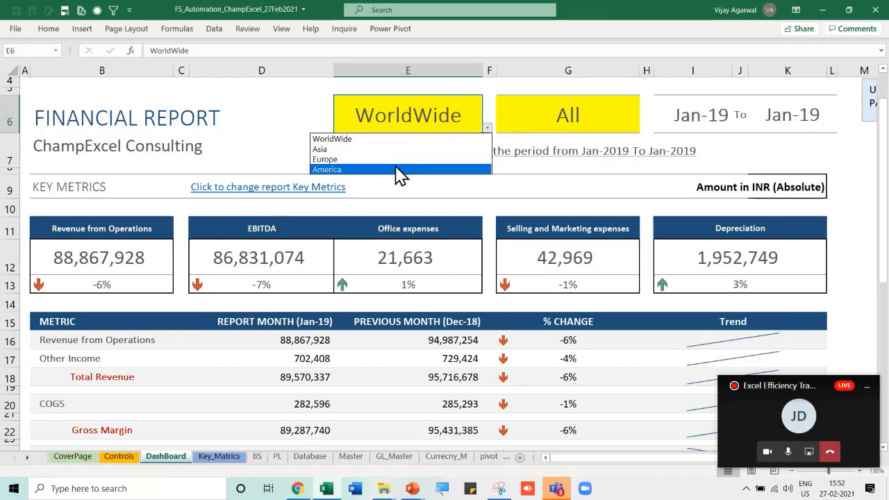
pyautogui.click(387, 141)
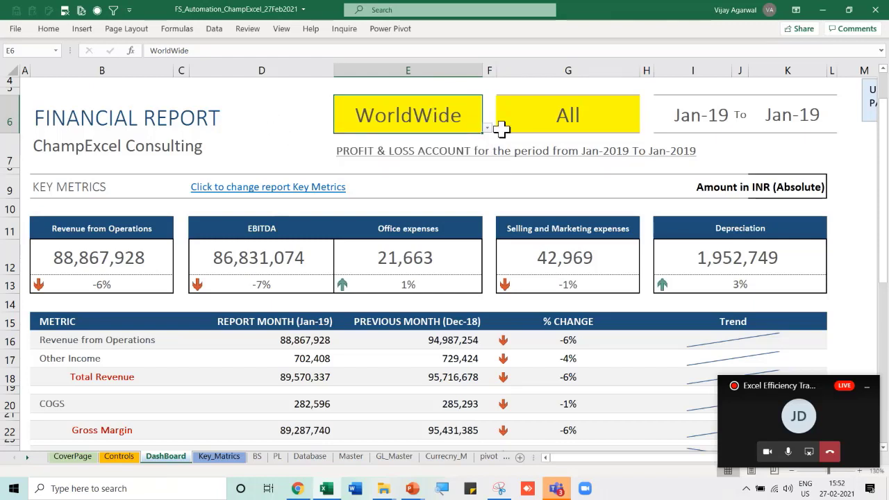
pyautogui.click(606, 113)
pyautogui.click(646, 128)
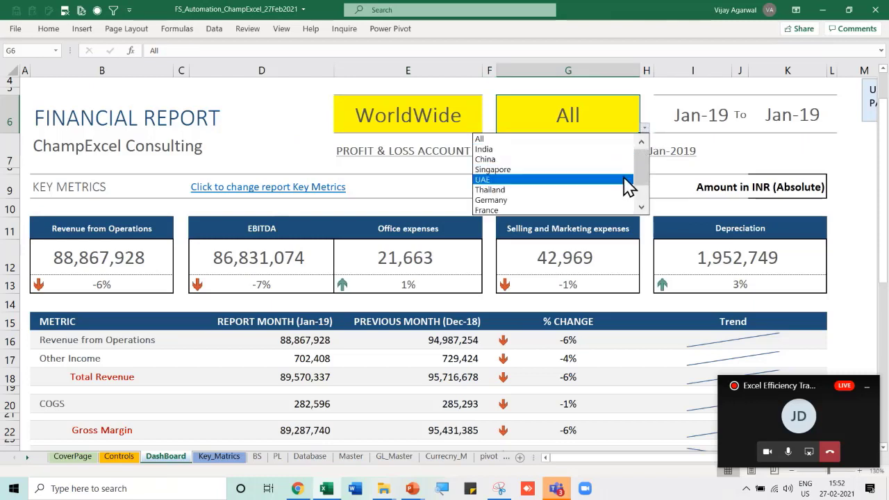
pyautogui.moveTo(644, 173)
pyautogui.mouseDown()
pyautogui.moveTo(642, 198)
pyautogui.moveTo(645, 170)
pyautogui.mouseUp()
# Set the dashboard region in E6 to Asia and check the country choices offered for it
pyautogui.click(407, 115)
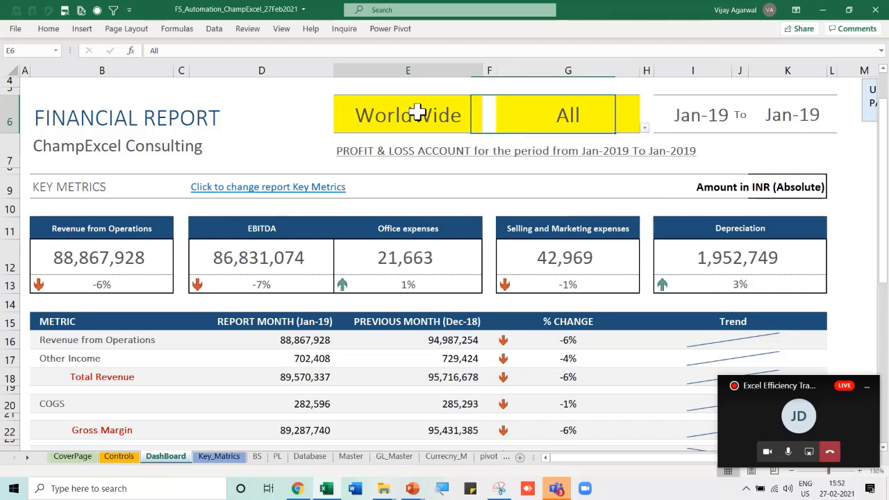
pyautogui.click(489, 131)
pyautogui.click(431, 145)
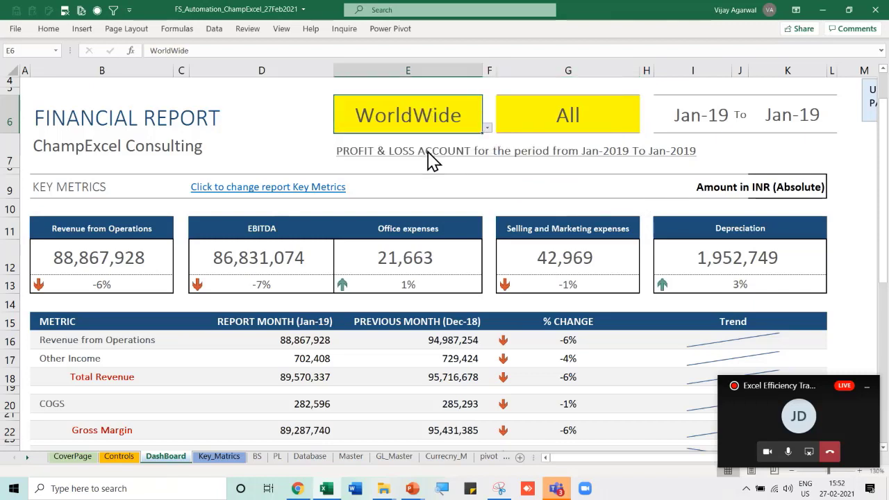
pyautogui.click(549, 120)
pyautogui.click(646, 129)
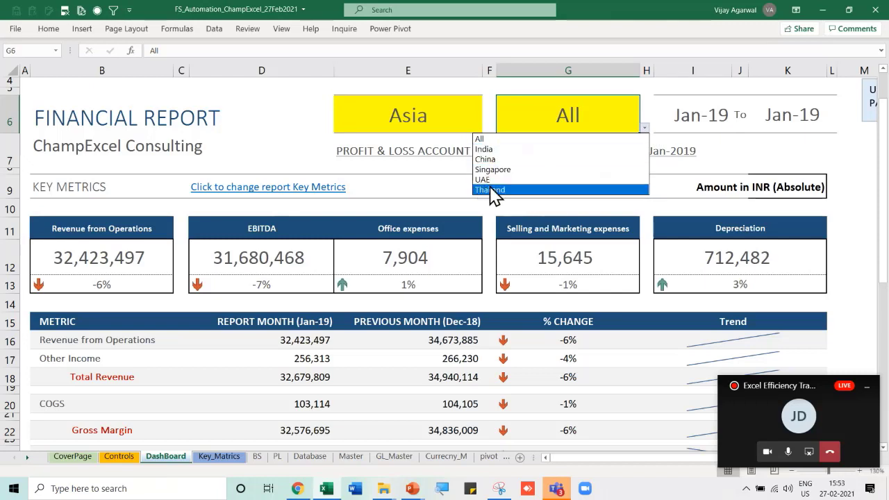
pyautogui.press('Escape')
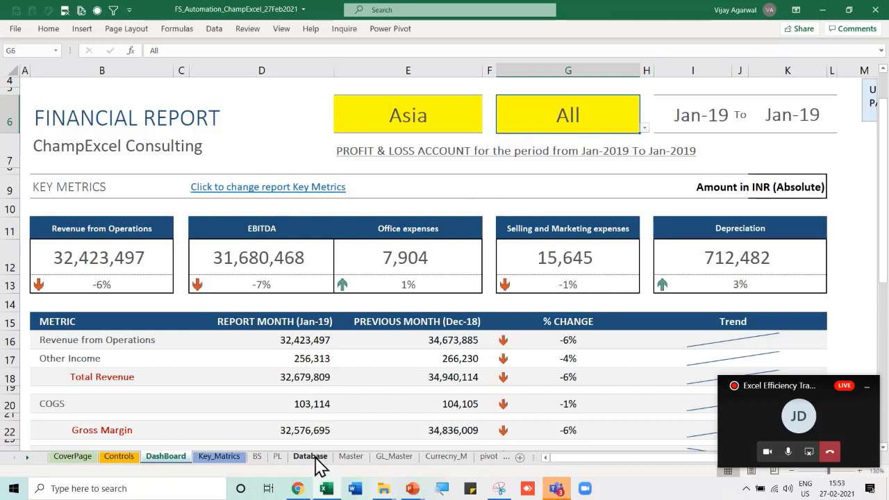
# Set the dashboard country to China and review the key metrics and metric table
pyautogui.click(645, 128)
pyautogui.click(581, 161)
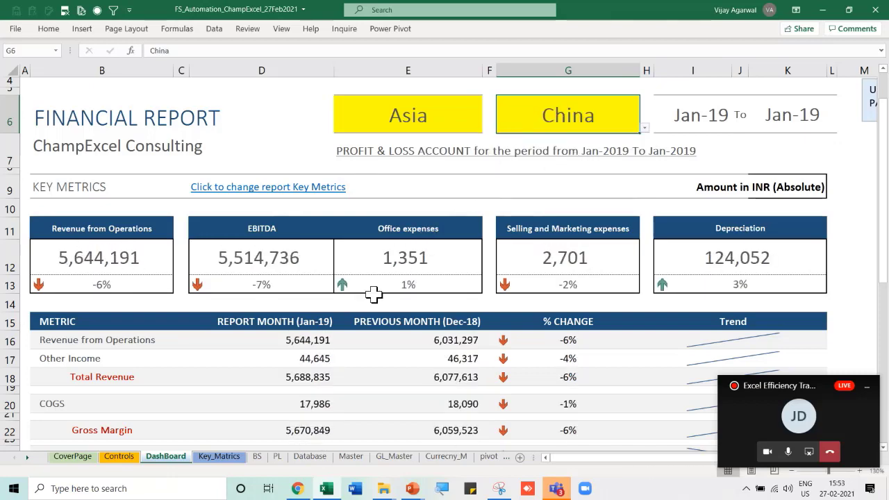
pyautogui.scroll(-3, 374, 293)
pyautogui.scroll(2, 252, 230)
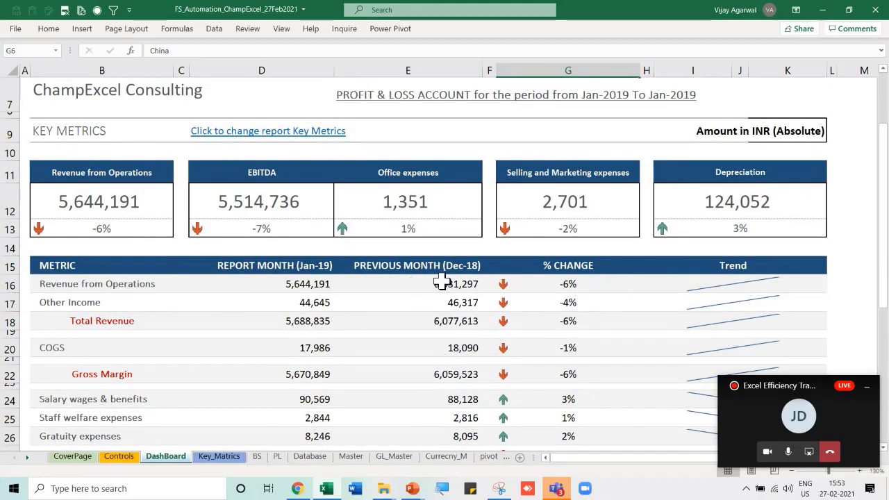
pyautogui.scroll(1, 442, 283)
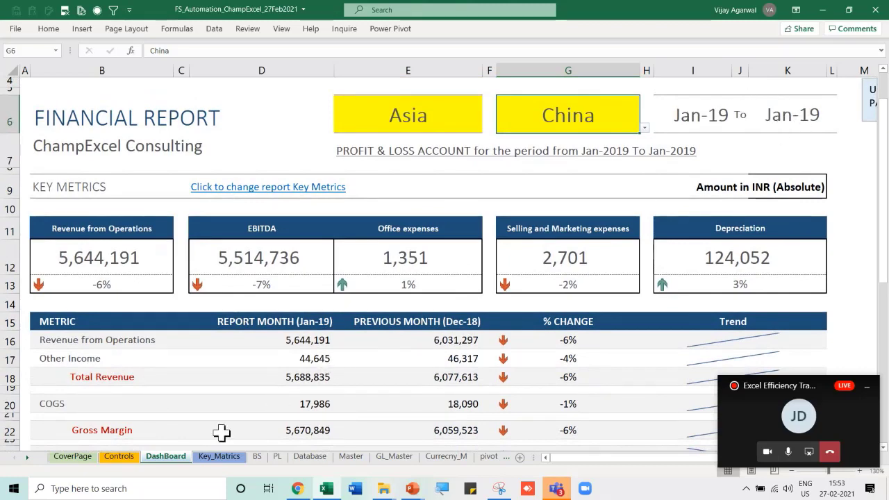
# On the CoverPage sheet, set Report Period (To) to Mar-19
pyautogui.click(85, 459)
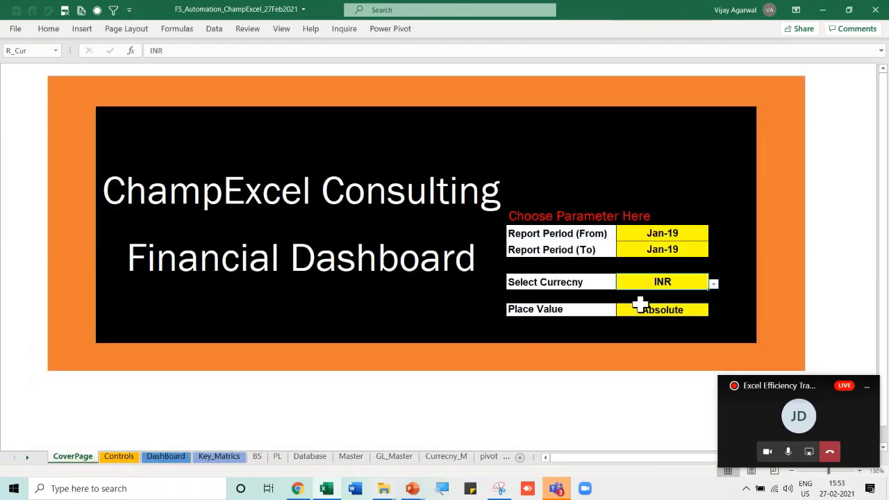
pyautogui.click(703, 235)
pyautogui.click(705, 250)
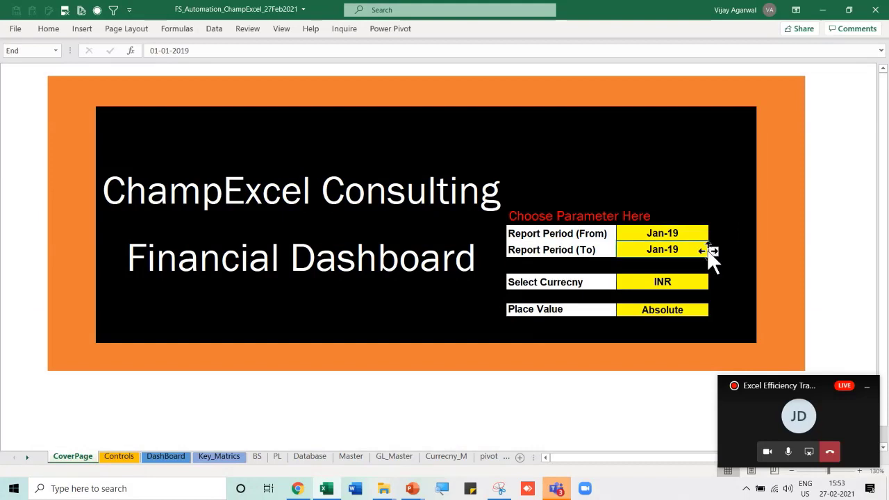
pyautogui.click(704, 235)
pyautogui.click(704, 250)
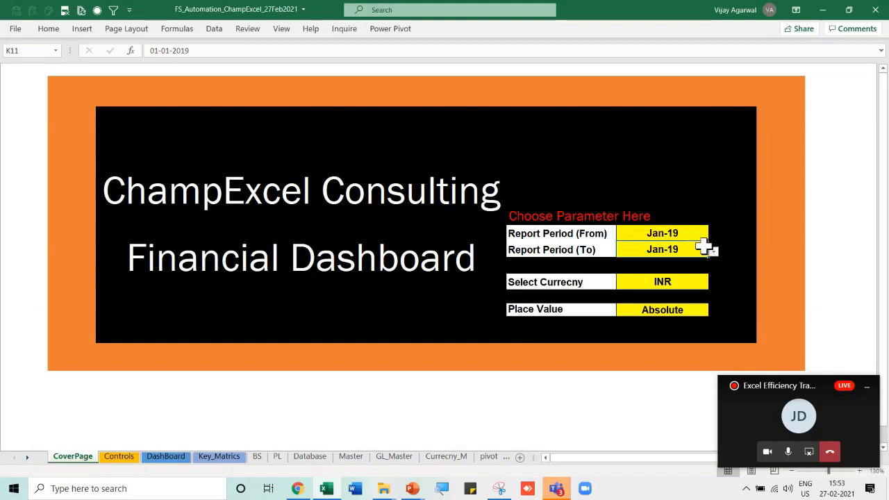
pyautogui.click(714, 251)
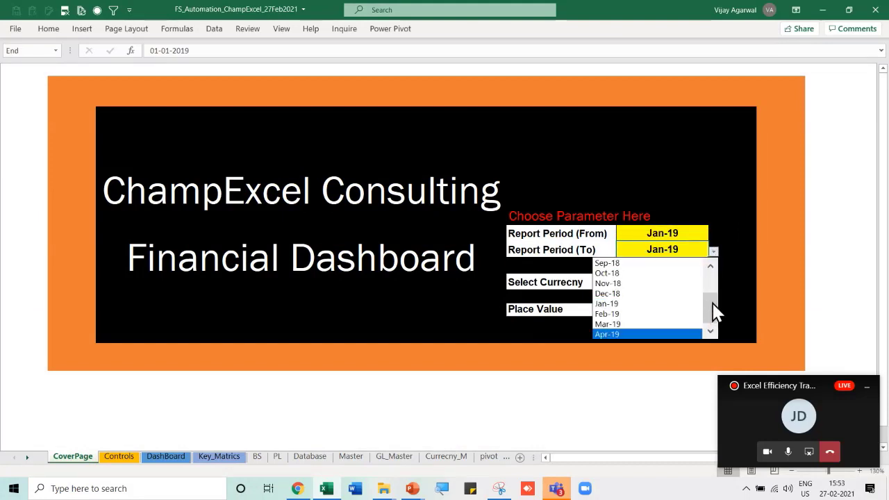
pyautogui.scroll(3, 709, 295)
pyautogui.scroll(-1, 710, 299)
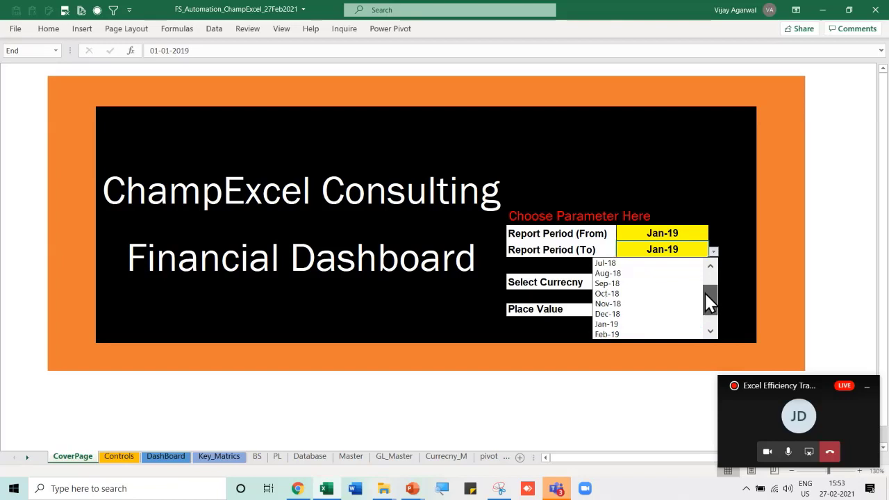
pyautogui.scroll(1, 708, 292)
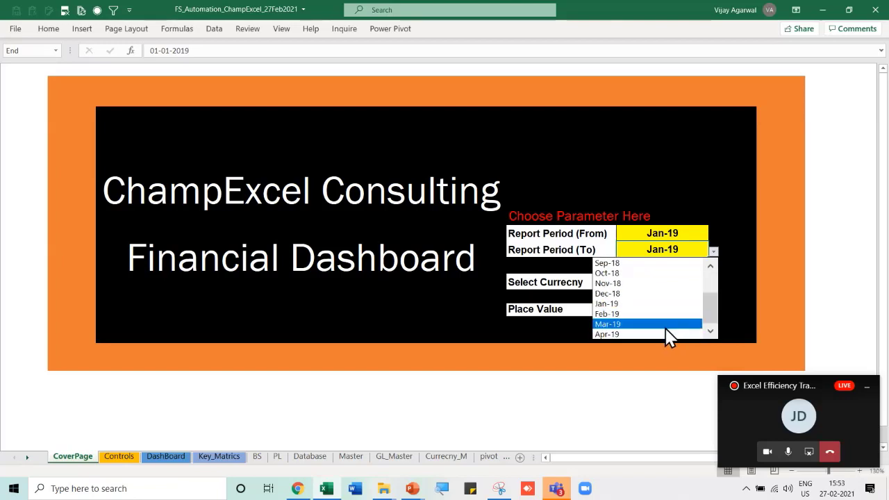
pyautogui.click(665, 325)
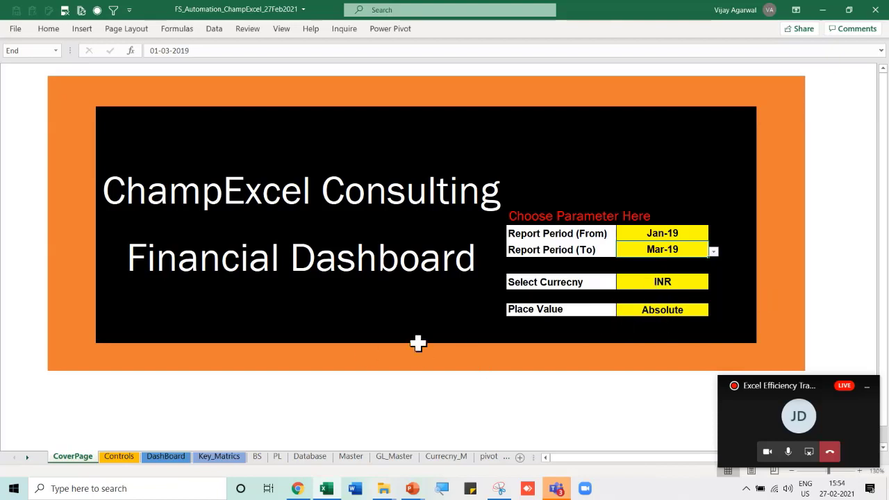
# On the DashBoard sheet, inspect the helper cells above the report and highlight the period dates in D2:D3
pyautogui.click(166, 459)
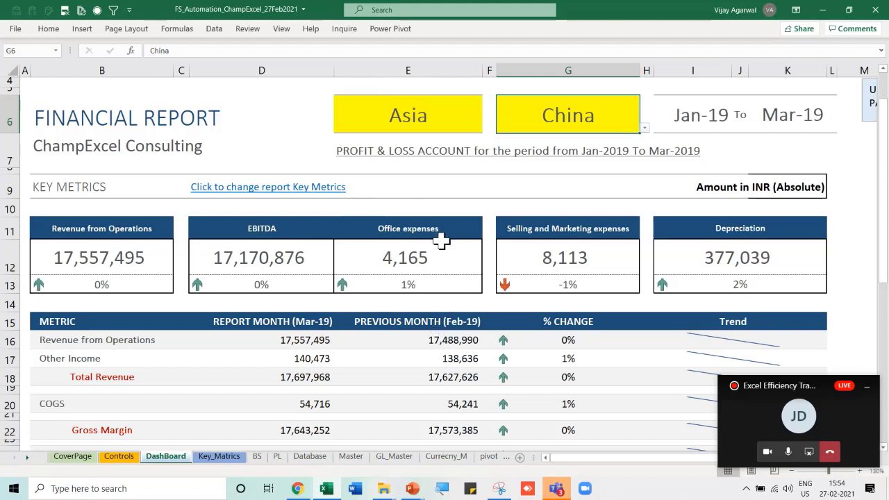
pyautogui.scroll(1, 441, 238)
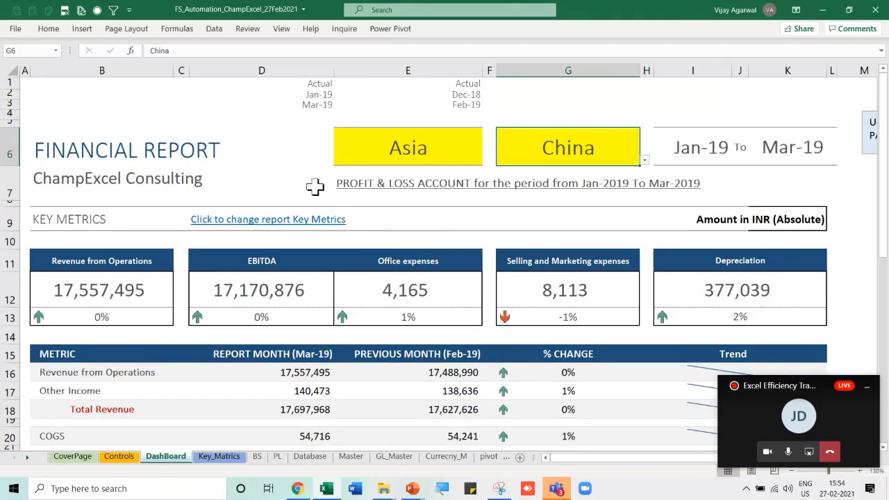
pyautogui.click(306, 82)
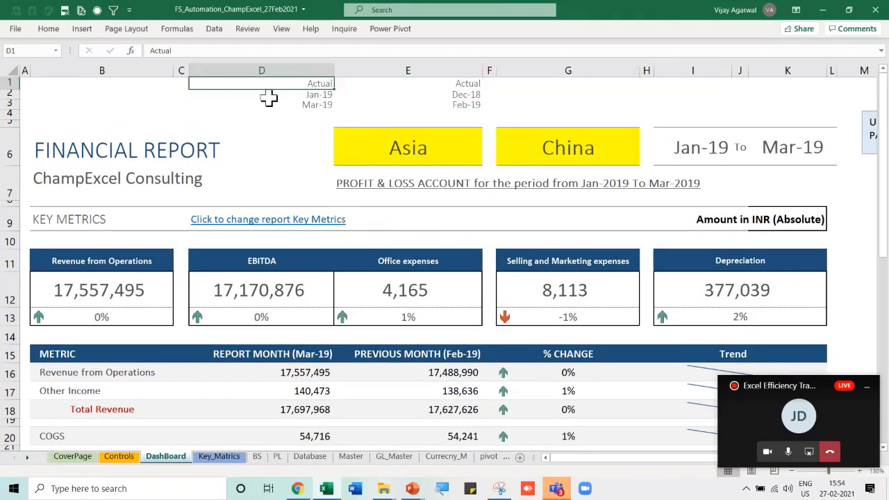
pyautogui.moveTo(308, 93); pyautogui.dragTo(310, 103)
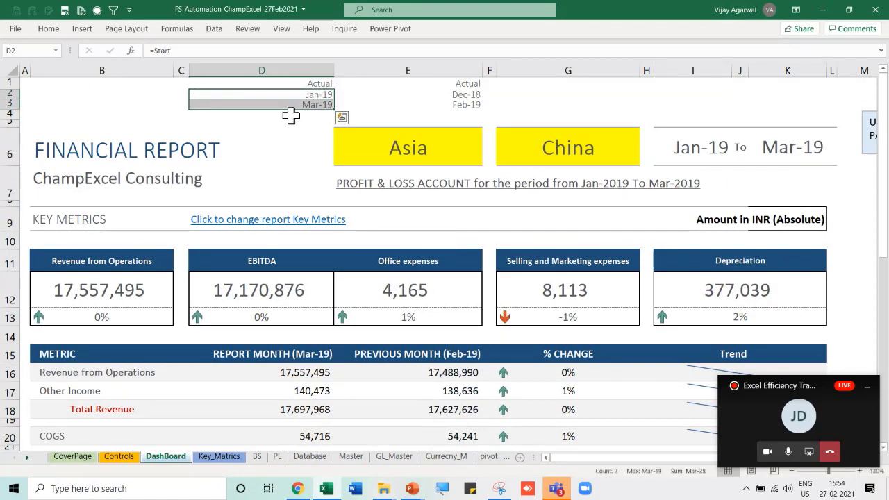
# Inspect the formulas behind the previous-period dates in E2:E3 and the first key metric tile in B11:B12
pyautogui.click(435, 94)
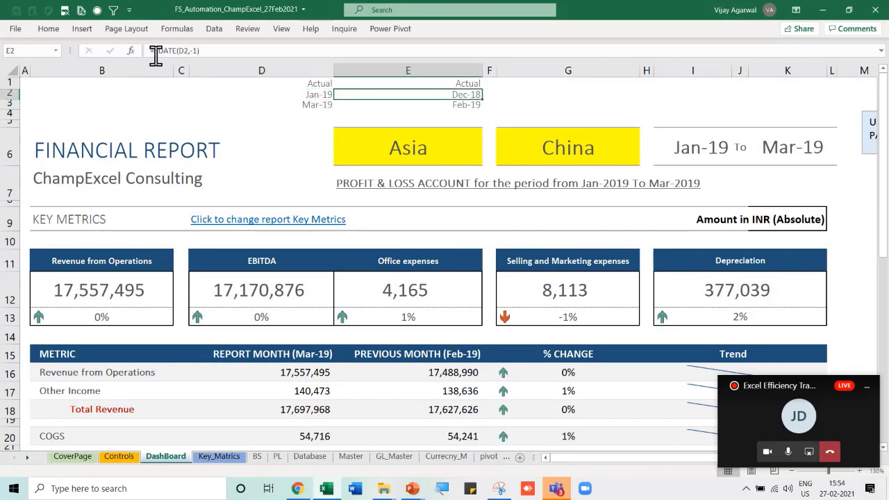
pyautogui.click(435, 105)
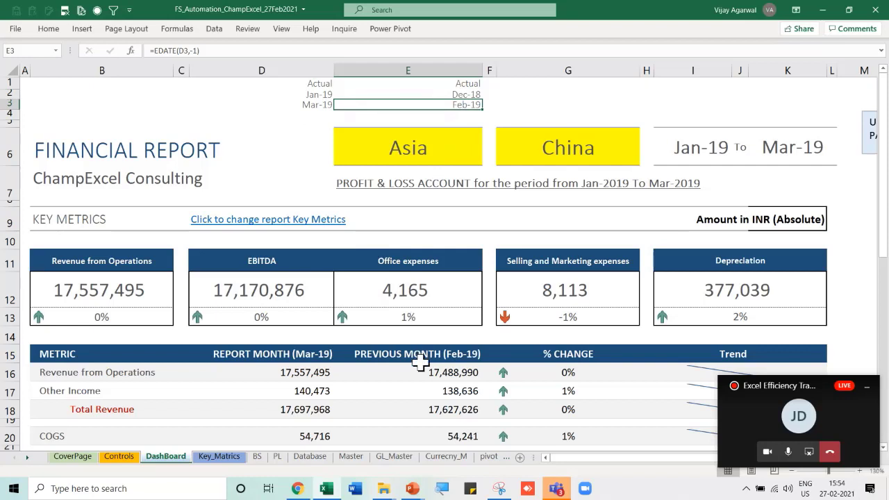
pyautogui.click(152, 291)
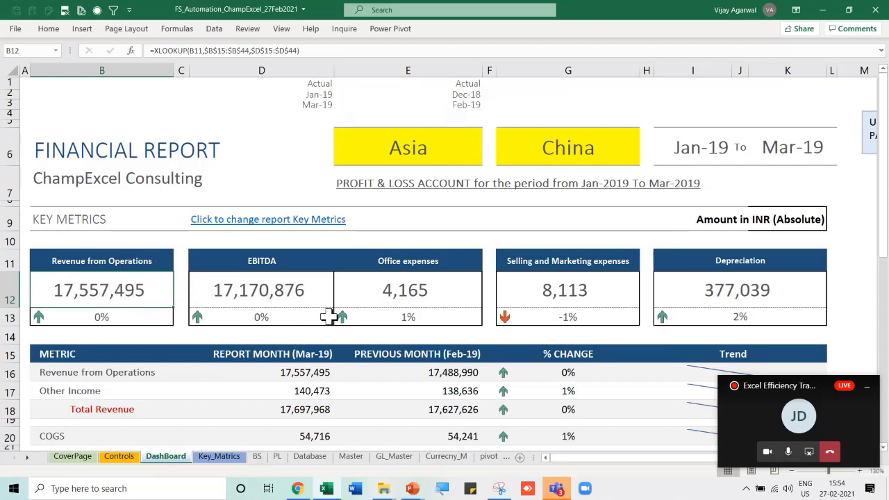
pyautogui.click(142, 262)
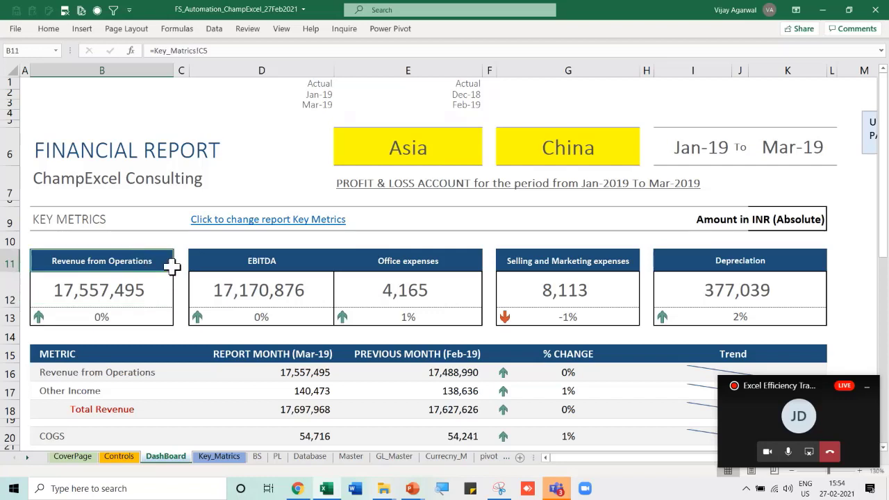
pyautogui.click(132, 290)
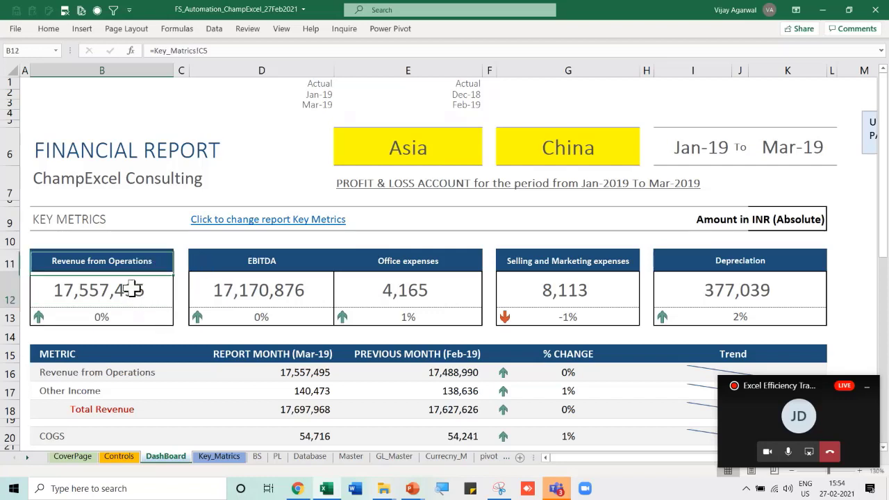
# On the Key_Matrics sheet, set key metric 1 to Total Revenue and return to the DashBoard sheet to check its tile
pyautogui.click(250, 221)
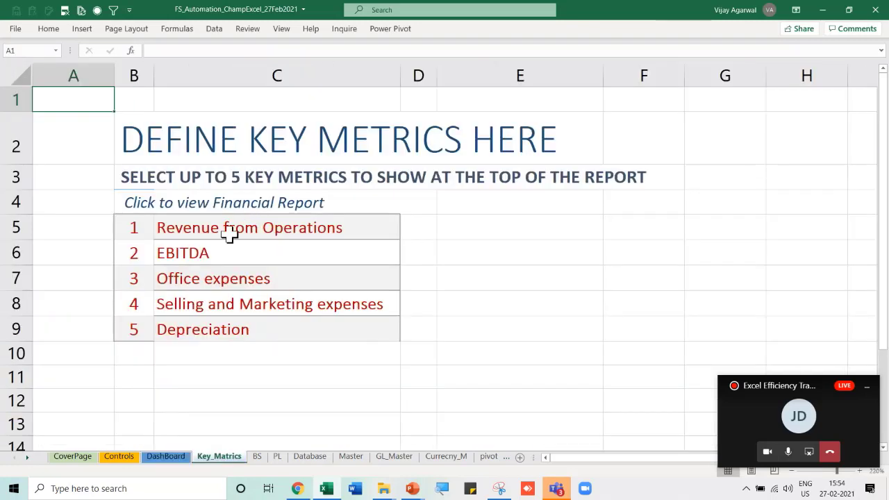
pyautogui.click(254, 228)
pyautogui.click(405, 235)
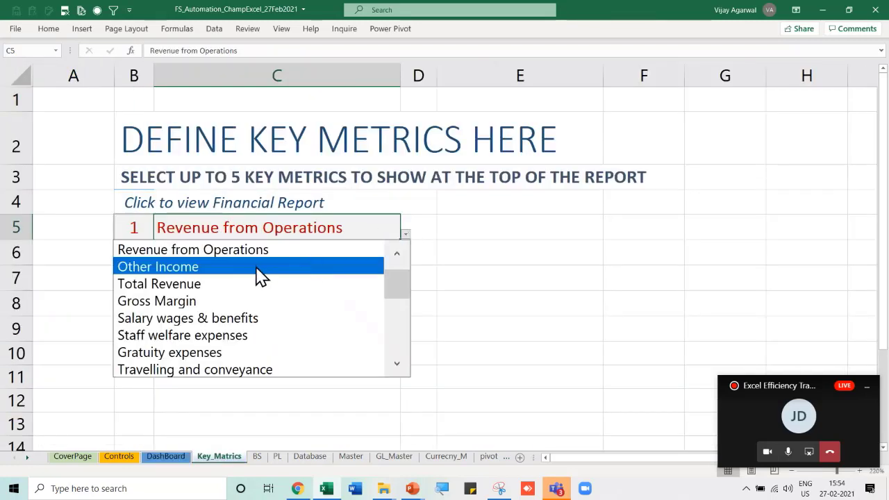
pyautogui.click(211, 285)
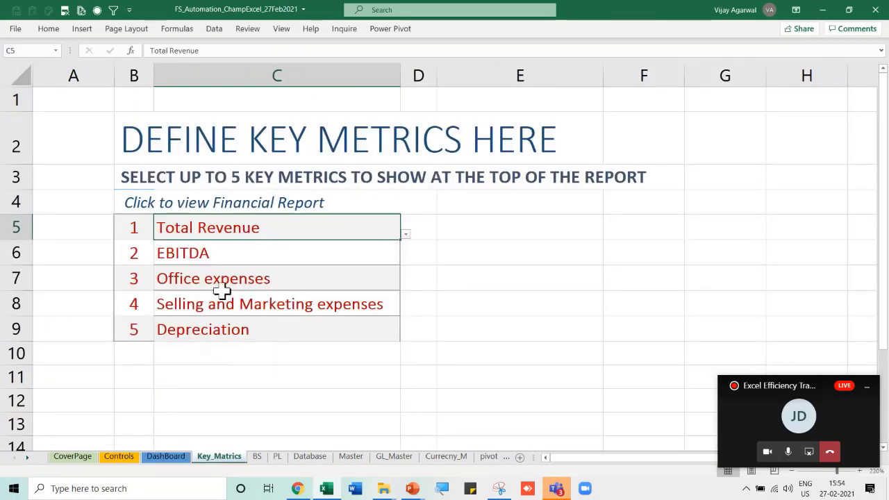
pyautogui.click(170, 456)
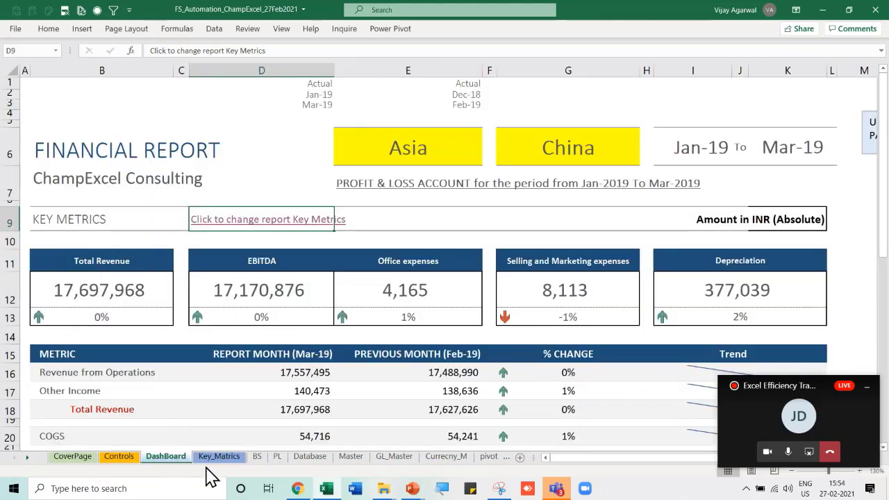
# Set key metric 4 to Rent on the Key_Matrics sheet, then review the DashBoard tiles and the region and country selectors
pyautogui.click(256, 219)
pyautogui.click(278, 305)
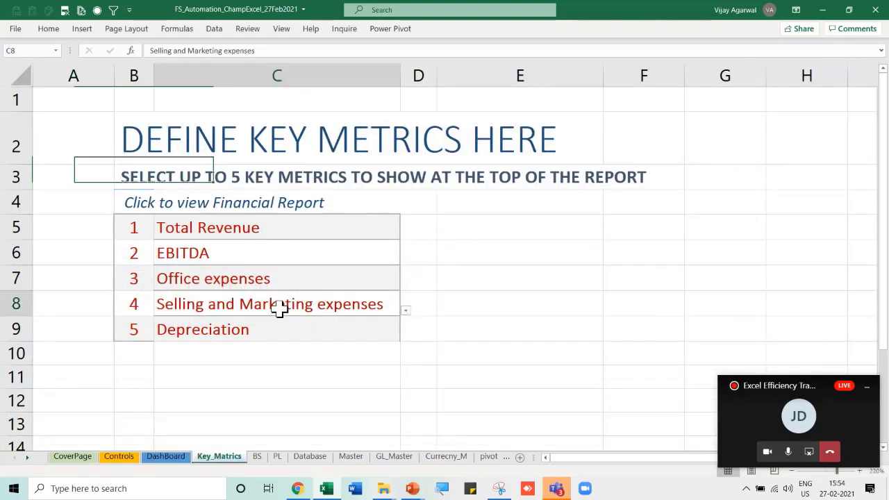
pyautogui.click(406, 312)
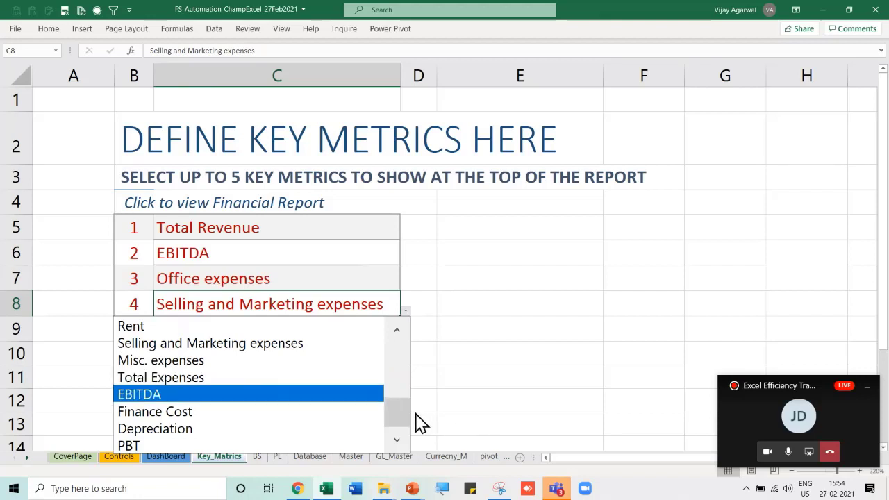
pyautogui.moveTo(408, 422); pyautogui.dragTo(405, 410)
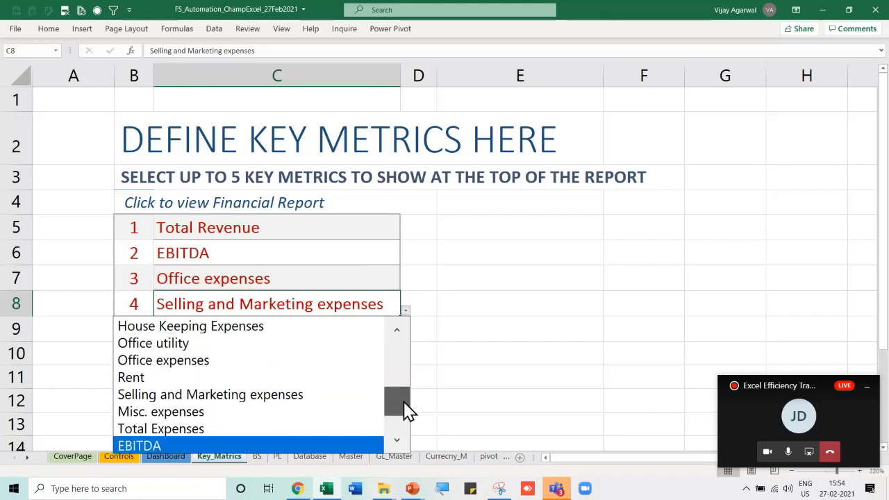
pyautogui.click(261, 379)
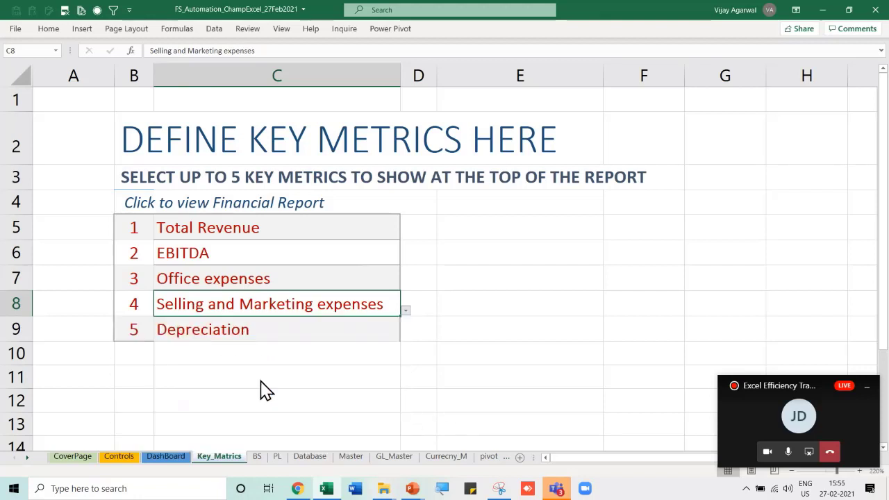
pyautogui.click(167, 457)
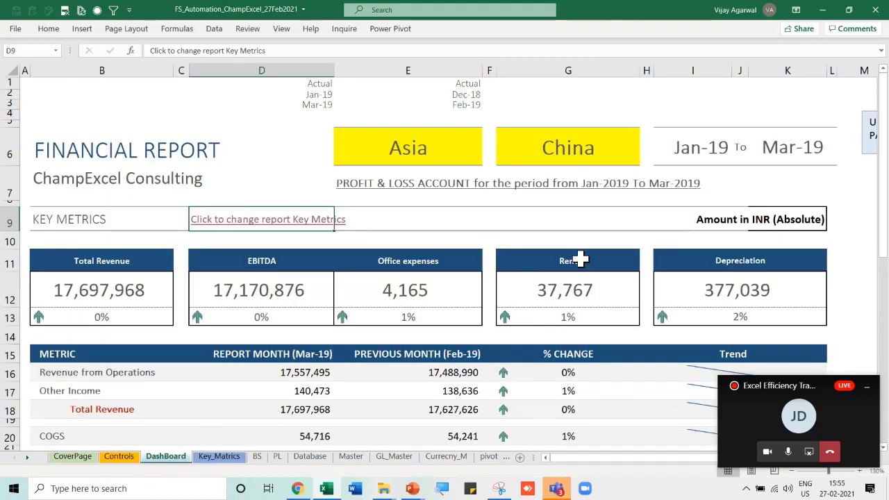
pyautogui.click(444, 147)
pyautogui.click(576, 152)
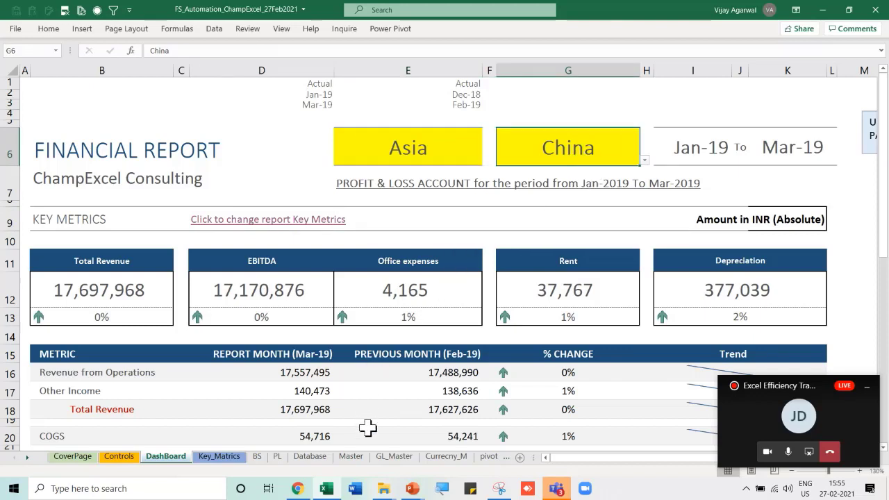
# Glance at the Database sheet, then examine the New Country check and its A3 formula on the Controls sheet
pyautogui.click(316, 458)
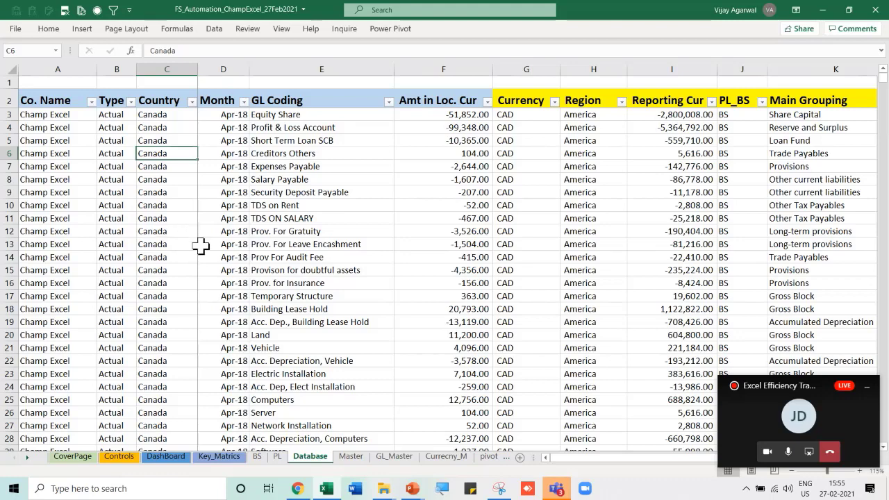
pyautogui.click(119, 457)
pyautogui.press('Down')
pyautogui.press('Down')
pyautogui.press('Down')
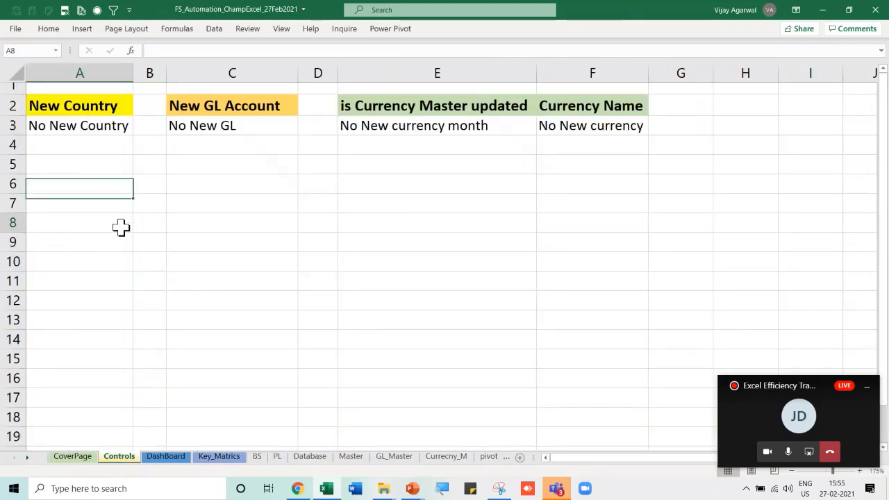
pyautogui.click(121, 228)
pyautogui.click(104, 105)
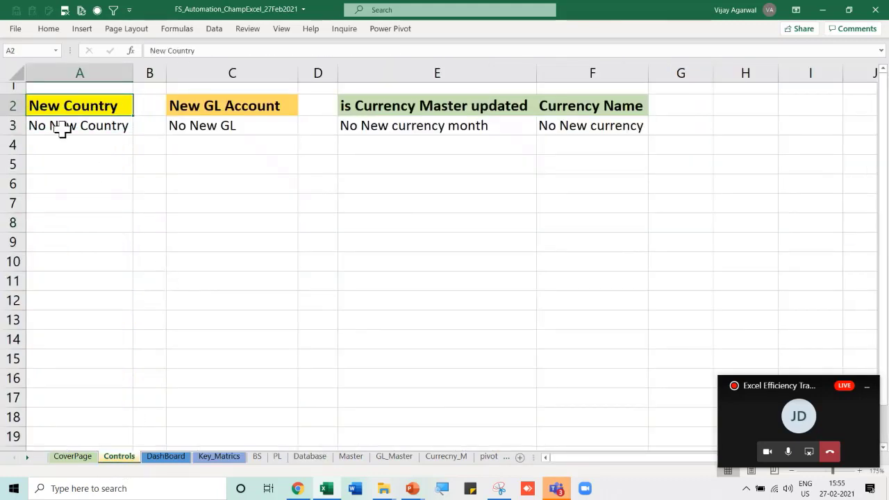
pyautogui.click(73, 123)
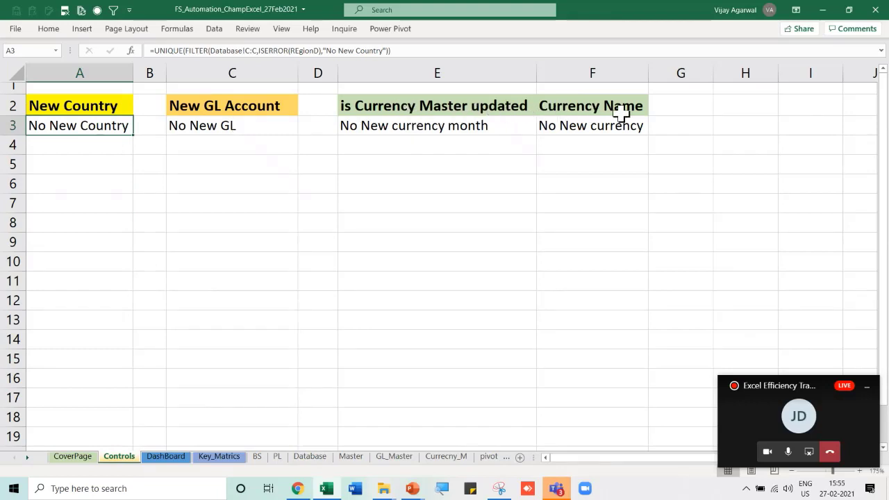
# On the Database sheet, fill the Country cells C9:C20 with Russia
pyautogui.click(309, 458)
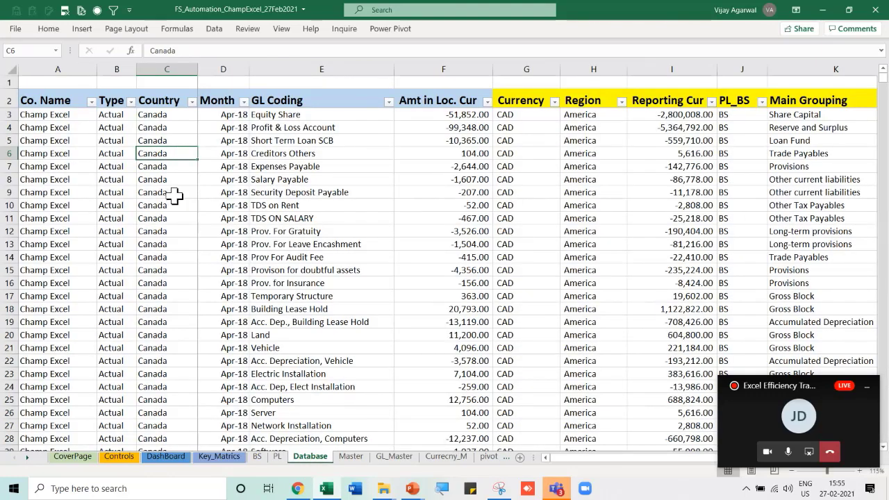
pyautogui.moveTo(174, 197); pyautogui.dragTo(174, 338)
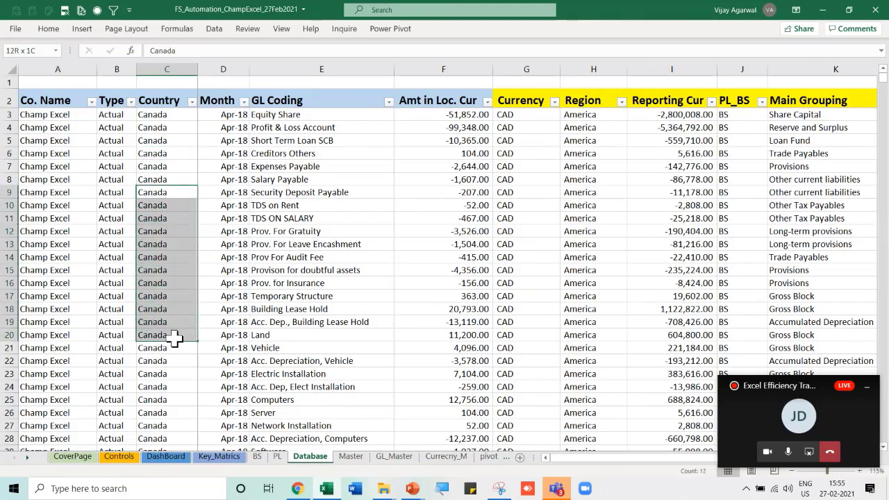
pyautogui.write('Russia')
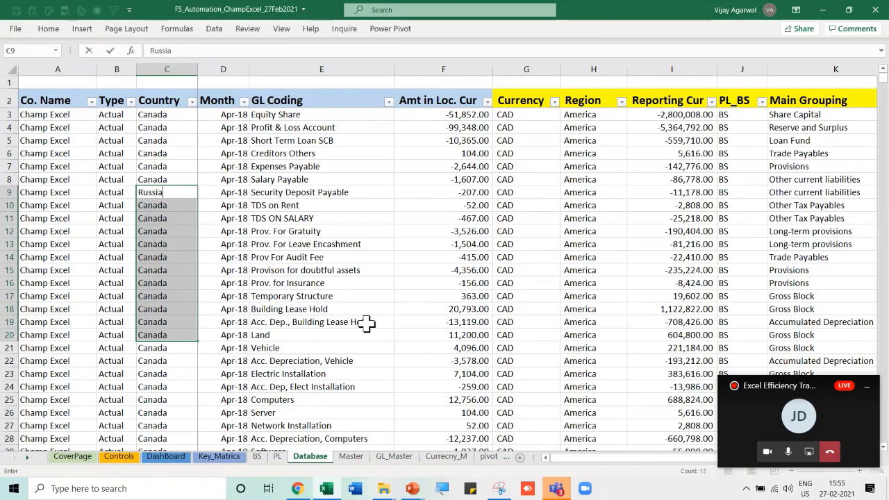
pyautogui.hotkey('ctrl', 'Return')
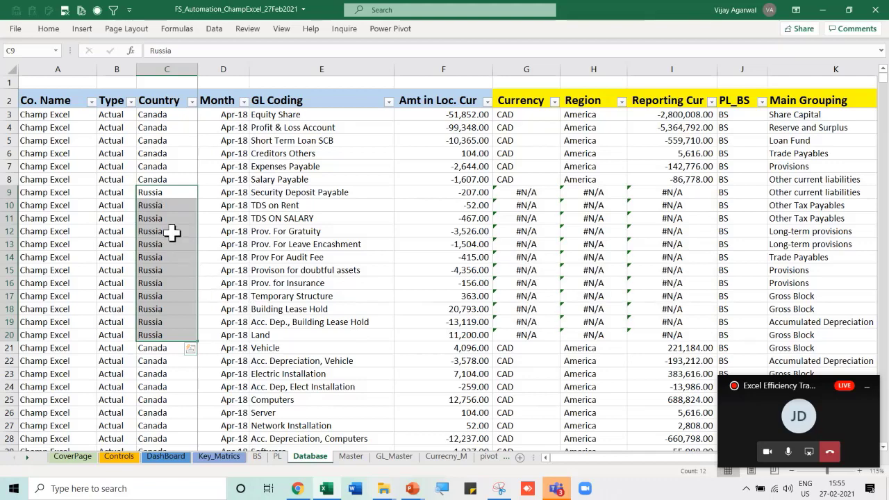
pyautogui.click(171, 231)
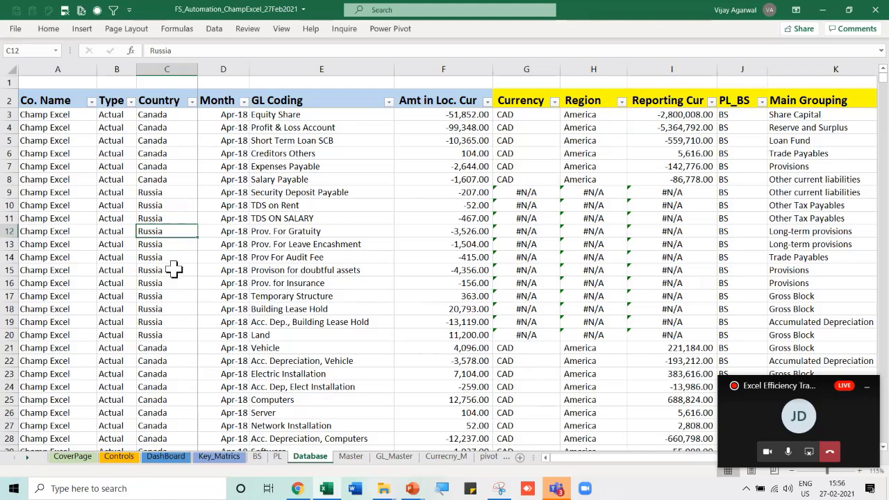
# Fill the Country cells C93:C98 on the Database sheet with Africa
pyautogui.scroll(-20, 174, 270)
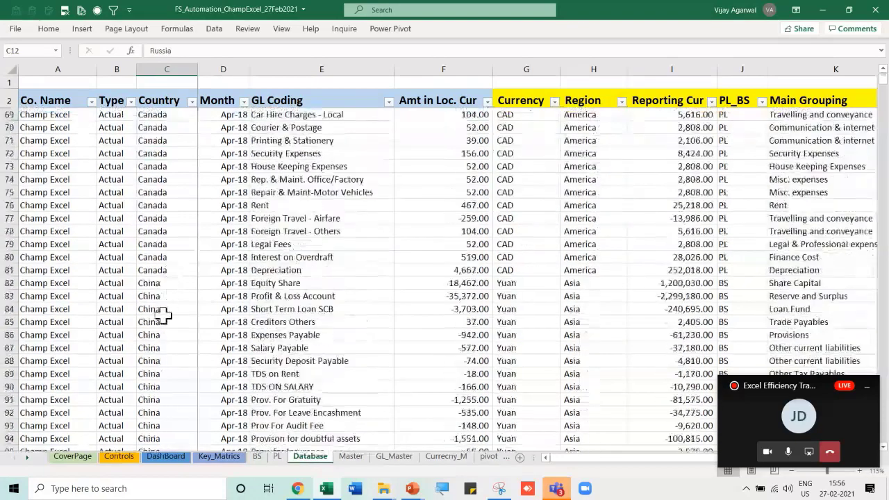
pyautogui.click(151, 349)
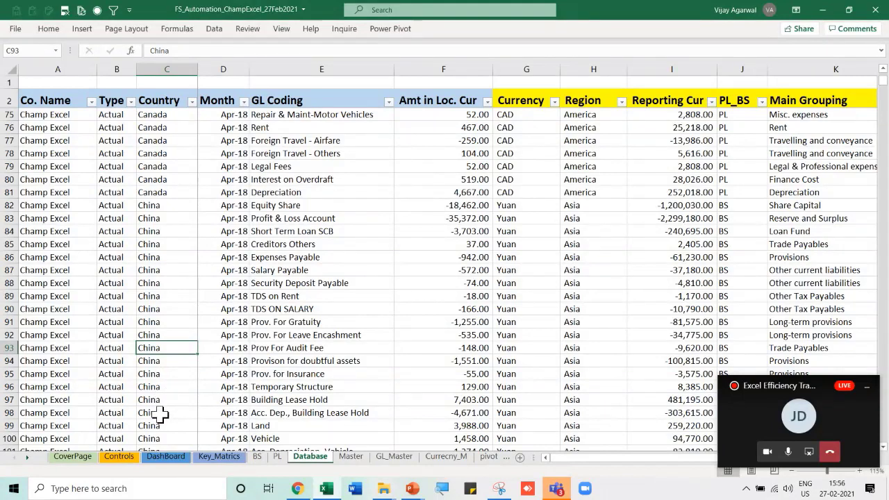
pyautogui.keyDown('shift'); pyautogui.click(160, 413); pyautogui.keyUp('shift')
pyautogui.write('Afric')
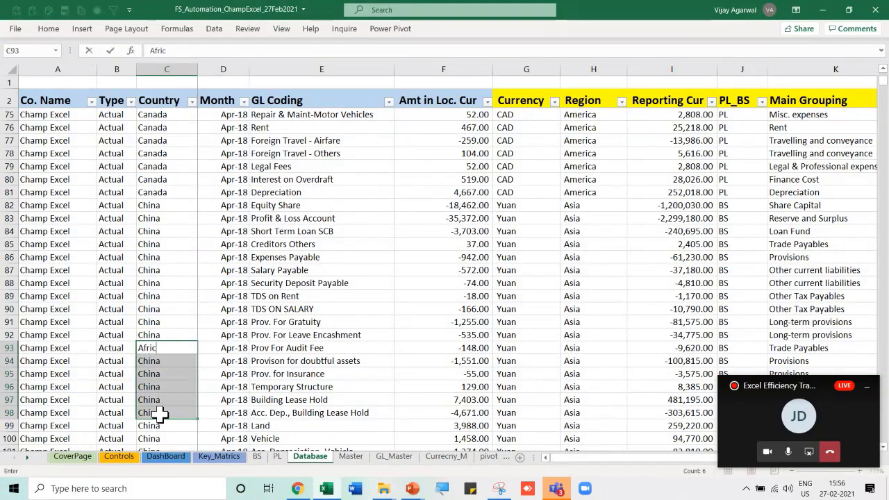
pyautogui.write('a')
pyautogui.hotkey('ctrl', 'Return')
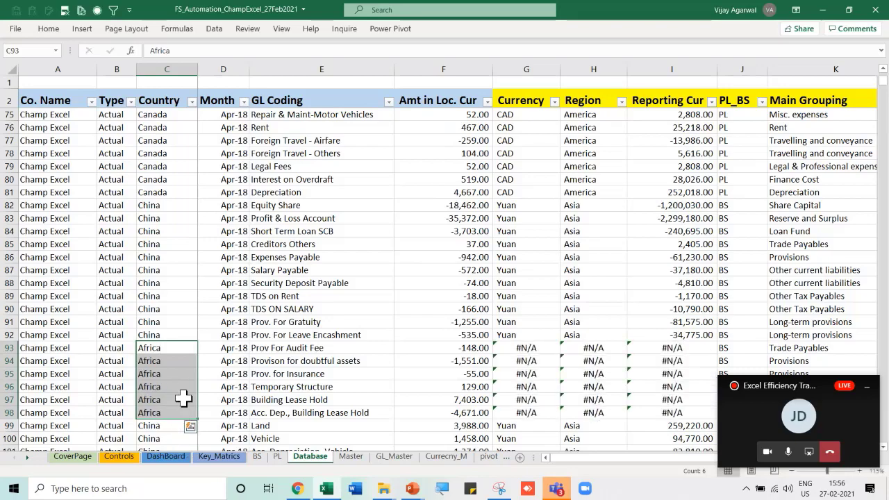
pyautogui.scroll(6, 186, 382)
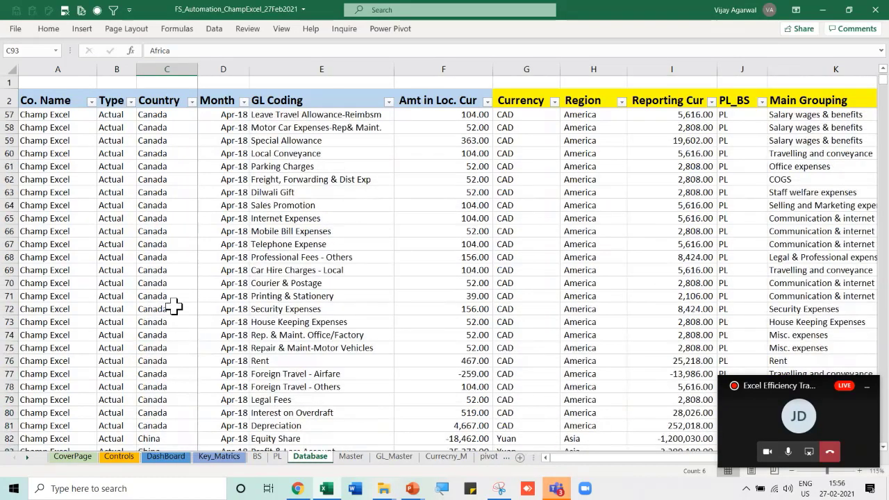
# Check the Controls sheet for new countries and add Russia to the Country list in A13 of the Master sheet
pyautogui.scroll(18, 173, 305)
pyautogui.click(121, 460)
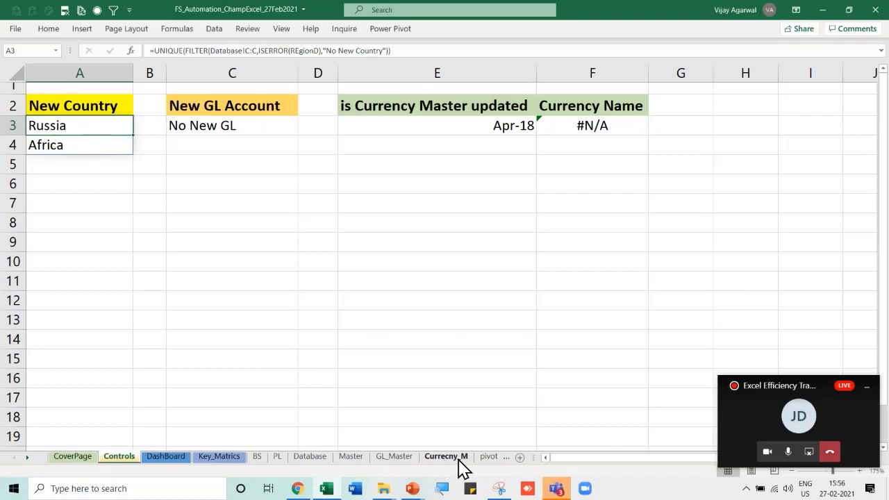
pyautogui.click(351, 457)
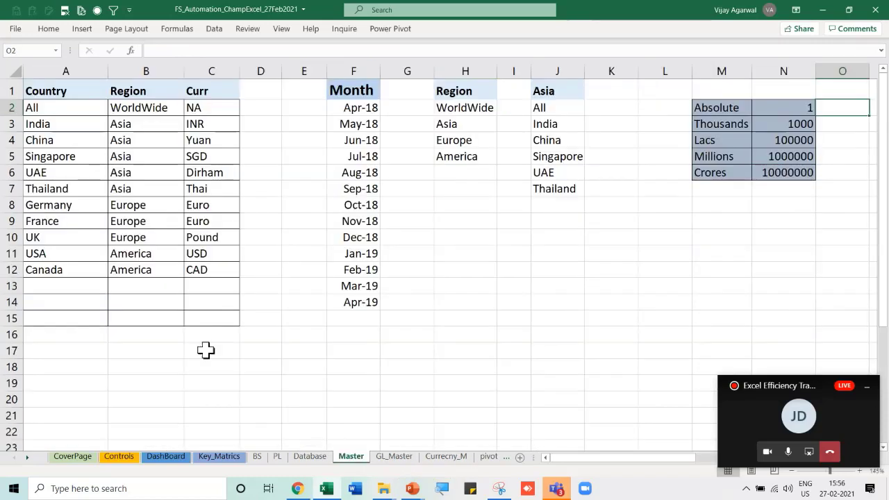
pyautogui.click(52, 285)
pyautogui.write('Russia')
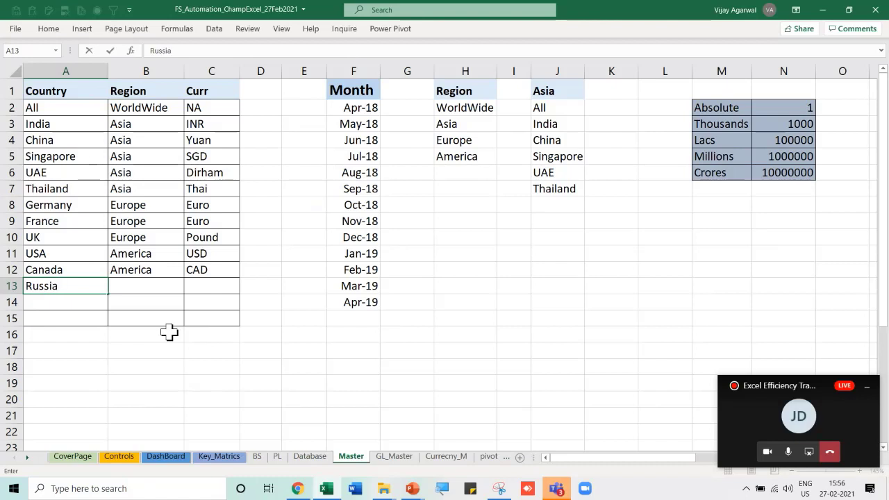
pyautogui.press('Return')
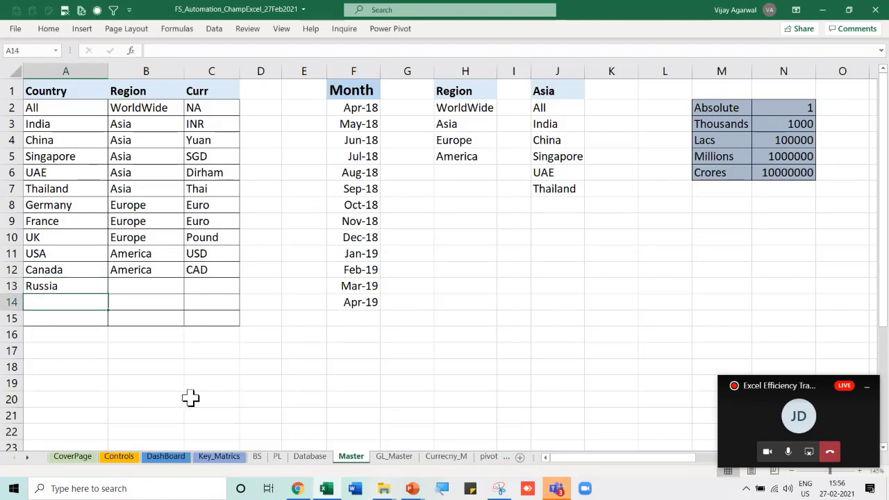
# Recheck the new countries on the Controls sheet and add Africa to the Master sheet's Country list in A14
pyautogui.click(129, 458)
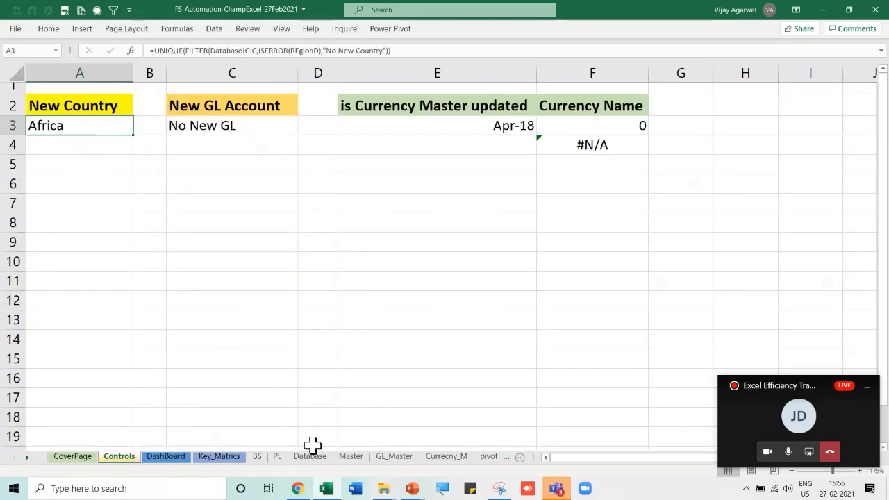
pyautogui.click(353, 459)
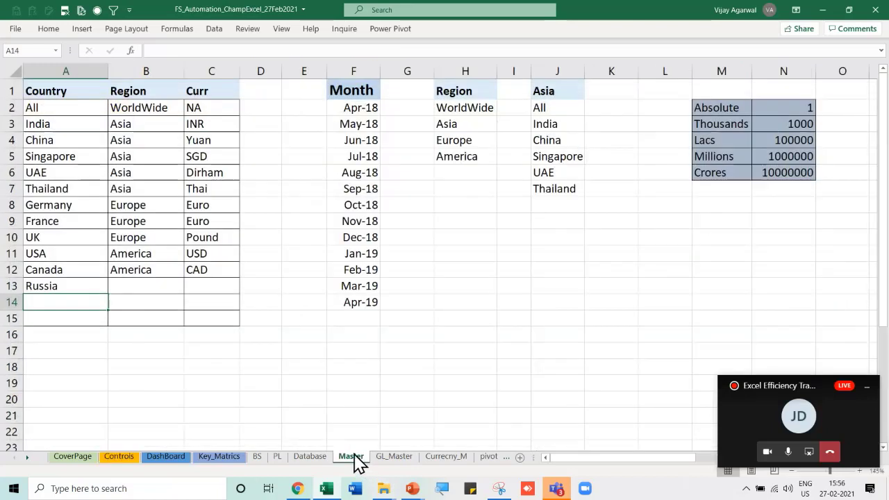
pyautogui.write('Africa')
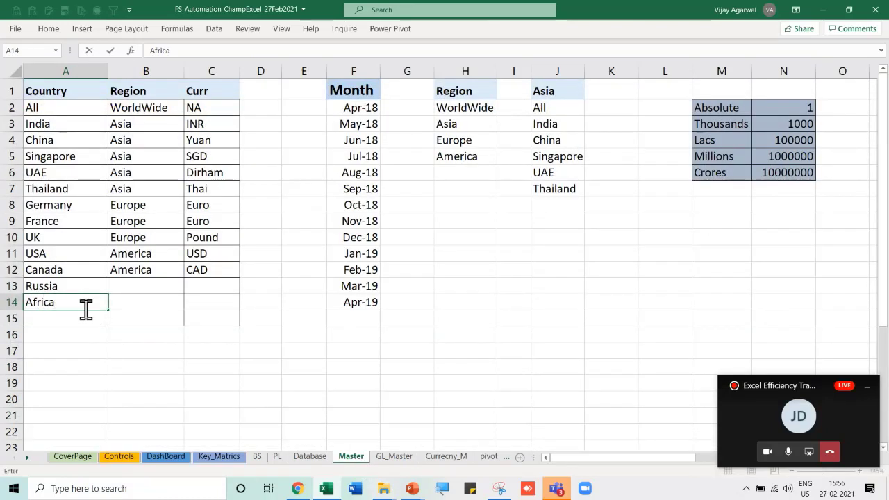
pyautogui.press('Up')
# Assign the region Europe to Russia and Africa Region to Africa in the Master sheet's Region column
pyautogui.press('Up')
pyautogui.press('Right')
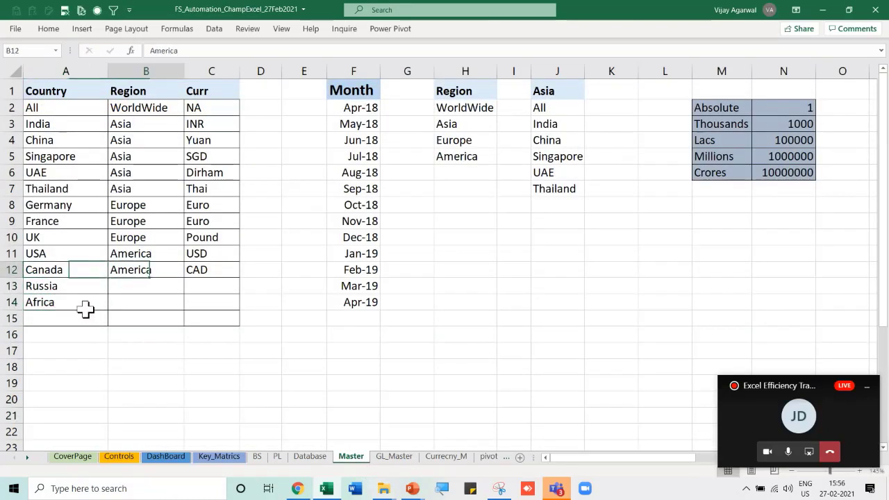
pyautogui.press('Down')
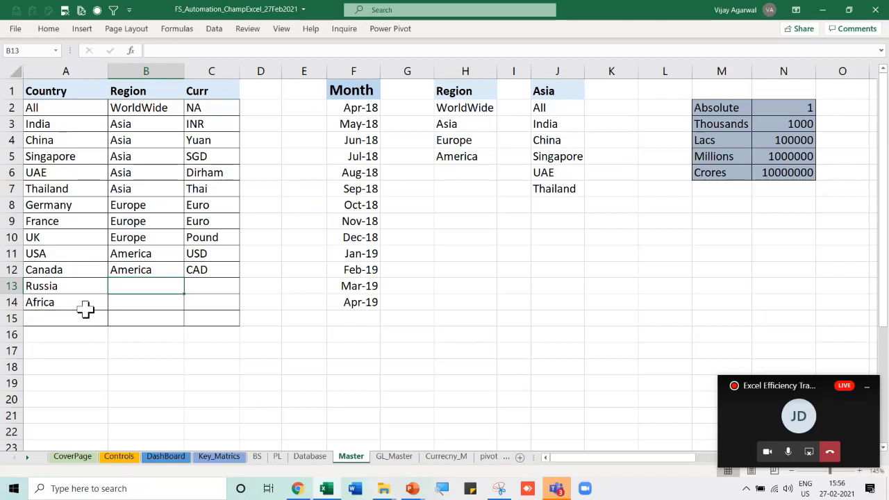
pyautogui.write('E')
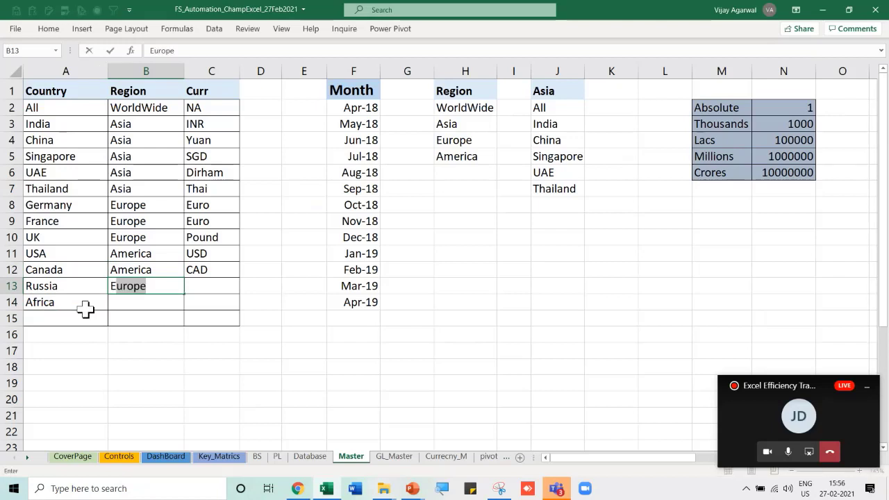
pyautogui.write('urope')
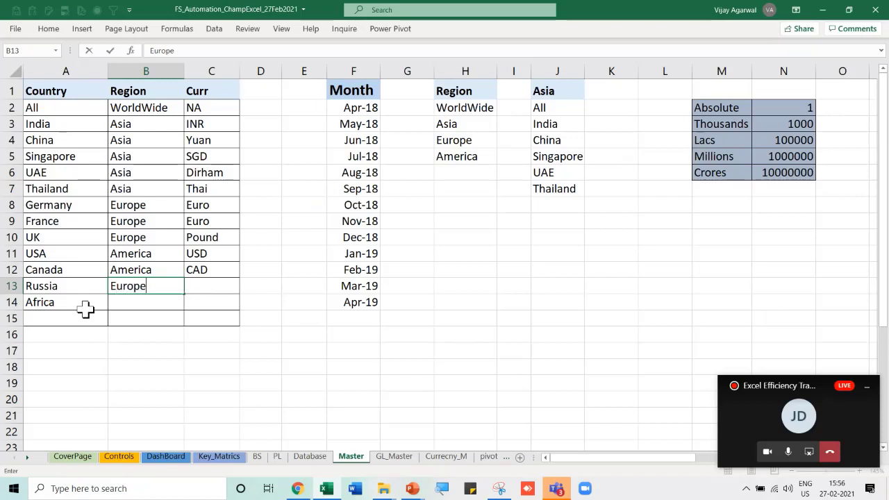
pyautogui.press('Return')
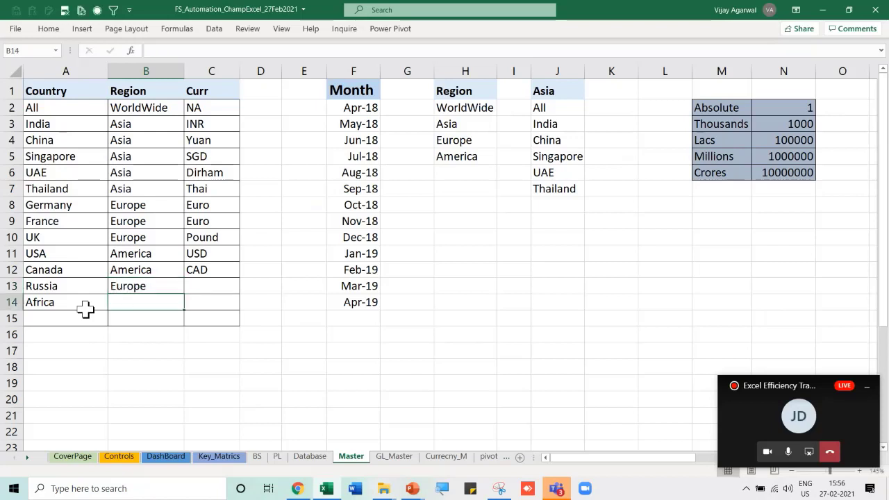
pyautogui.write('Africa Re')
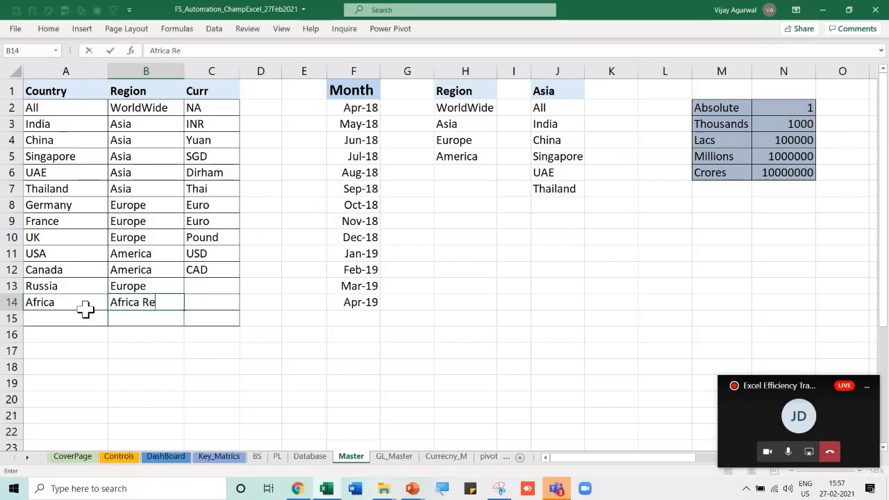
pyautogui.press('Return')
# Enter the currency Pound for Russia and ABC for Africa in the Master sheet's Curr column
pyautogui.press('Up')
pyautogui.press('Up')
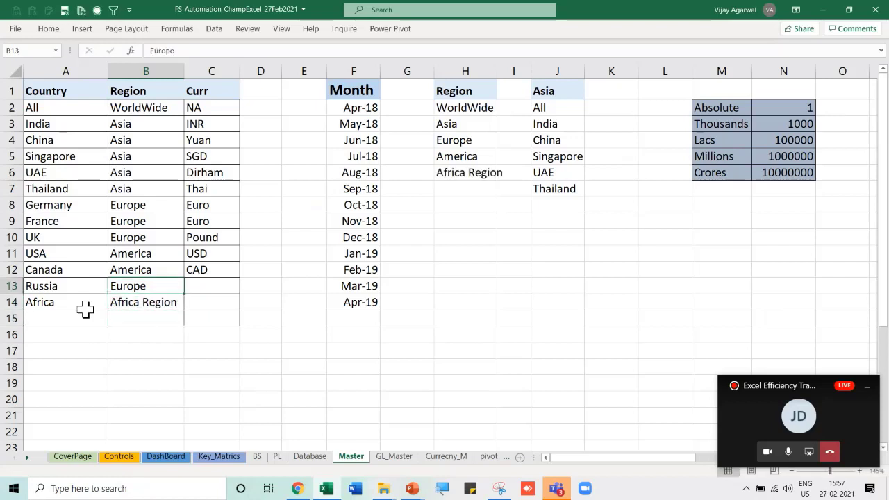
pyautogui.press('Right')
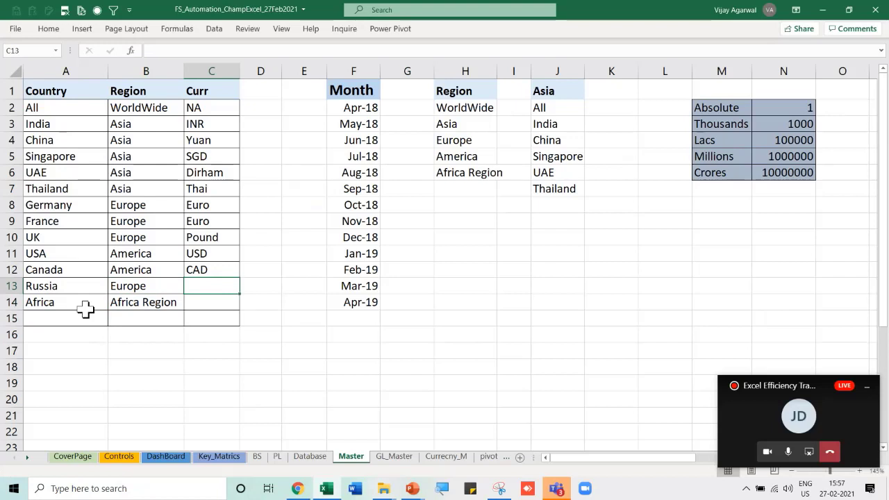
pyautogui.write('Pound')
pyautogui.press('Return')
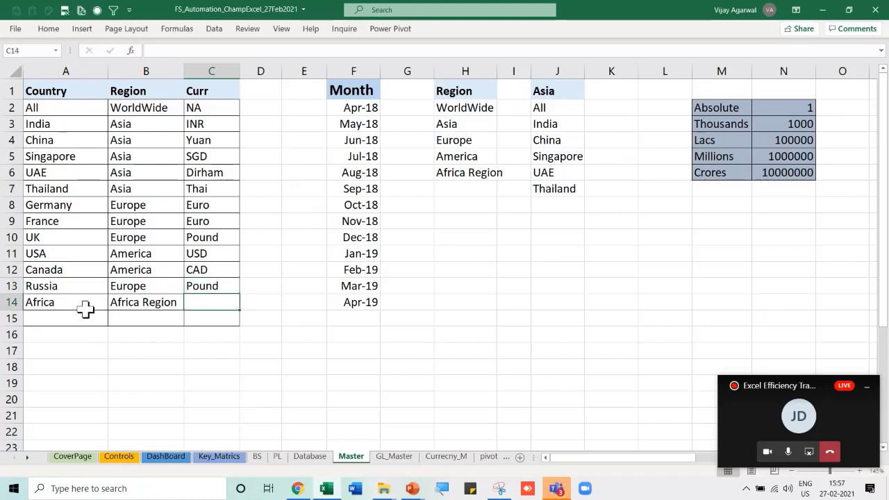
pyautogui.write('ABC')
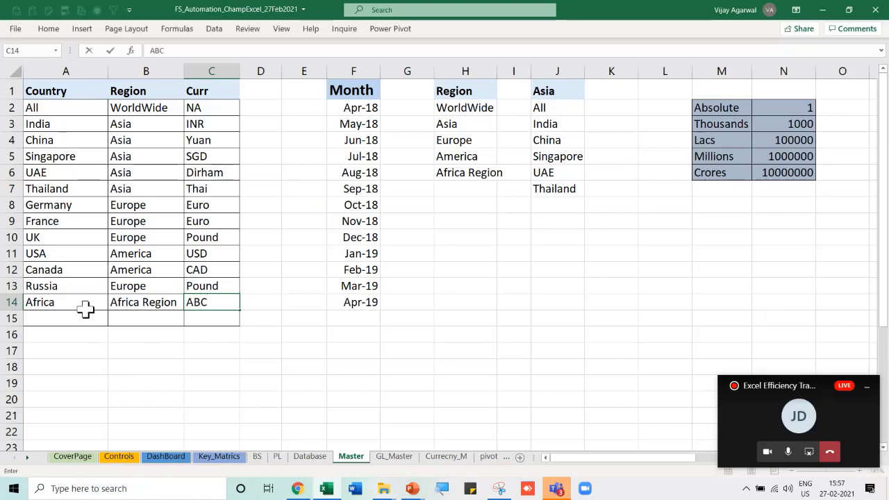
pyautogui.press('Return')
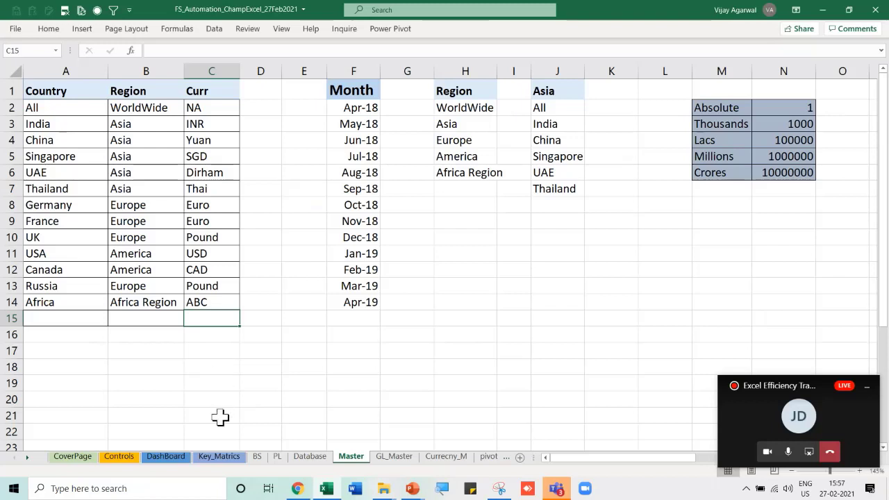
# On the DashBoard sheet, set the report region to Africa Region and the country to Africa
pyautogui.click(159, 465)
pyautogui.click(444, 147)
pyautogui.click(487, 162)
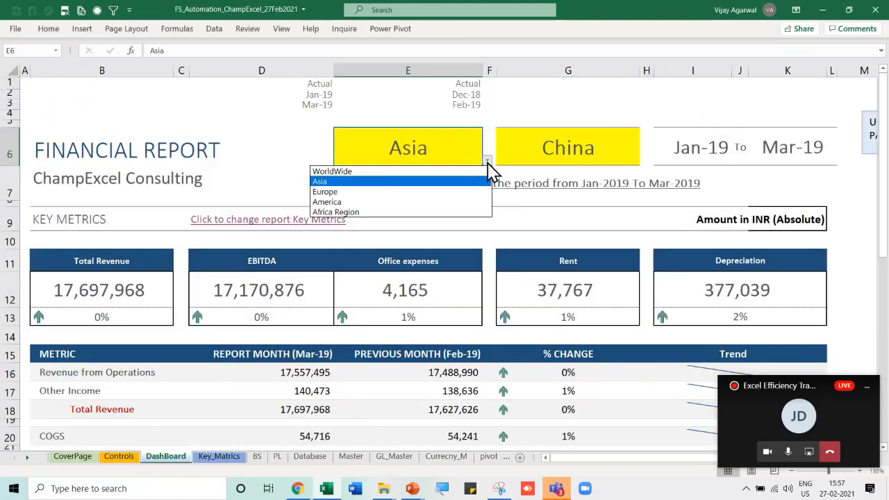
pyautogui.click(336, 212)
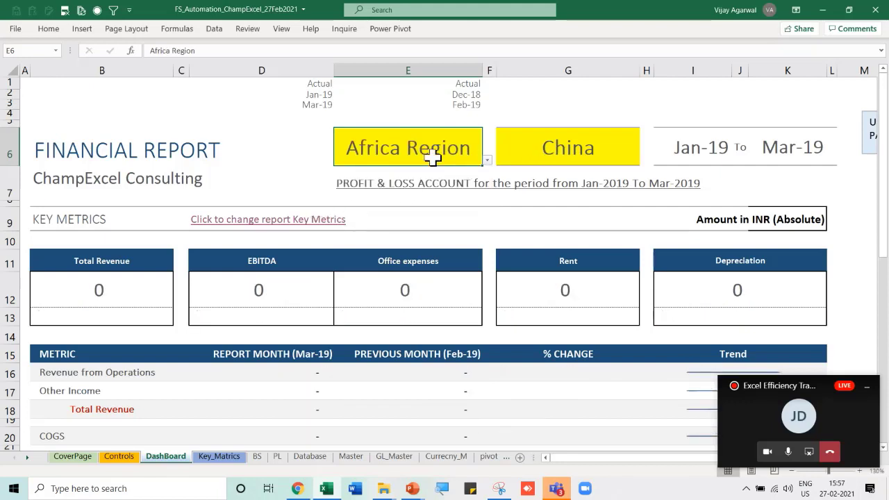
pyautogui.click(535, 149)
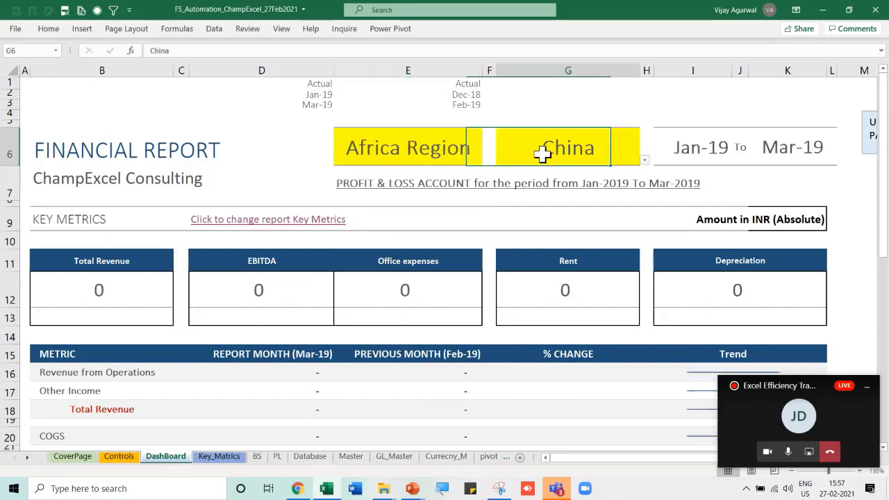
pyautogui.click(645, 162)
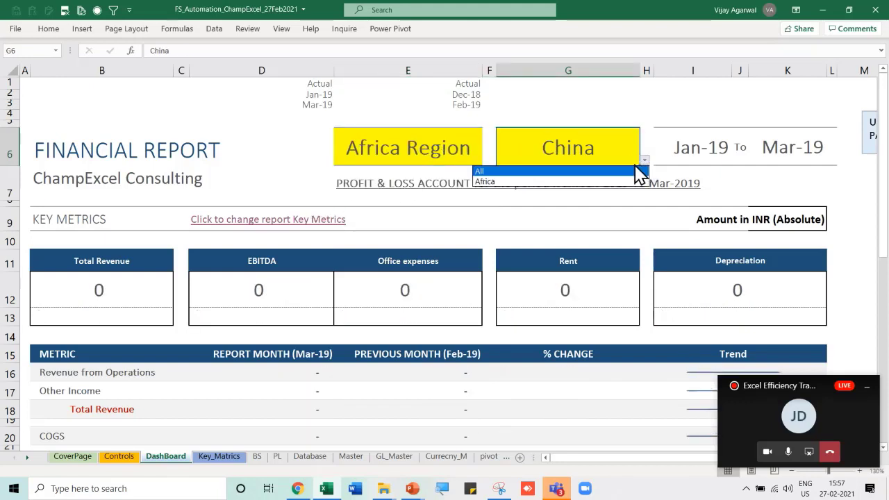
pyautogui.click(498, 182)
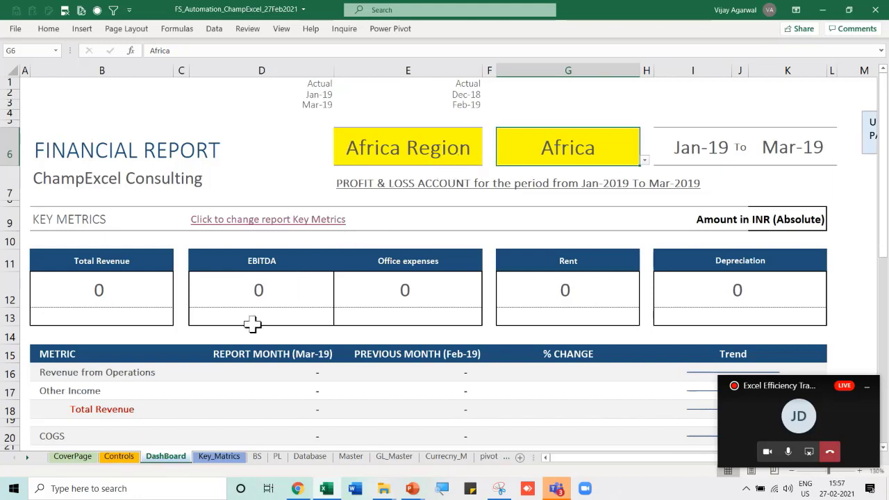
# Review the currency month and currency name checks on the Controls sheet, then inspect the currency rates on the Currecny_M sheet
pyautogui.click(119, 456)
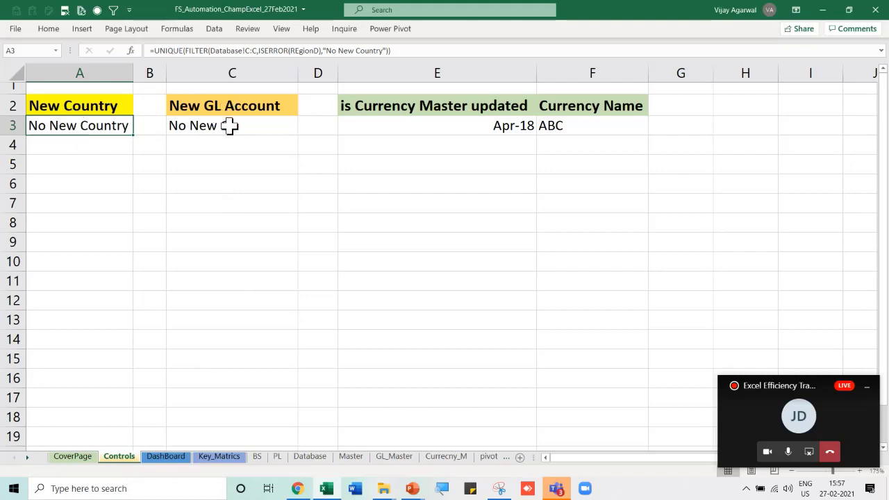
pyautogui.click(511, 128)
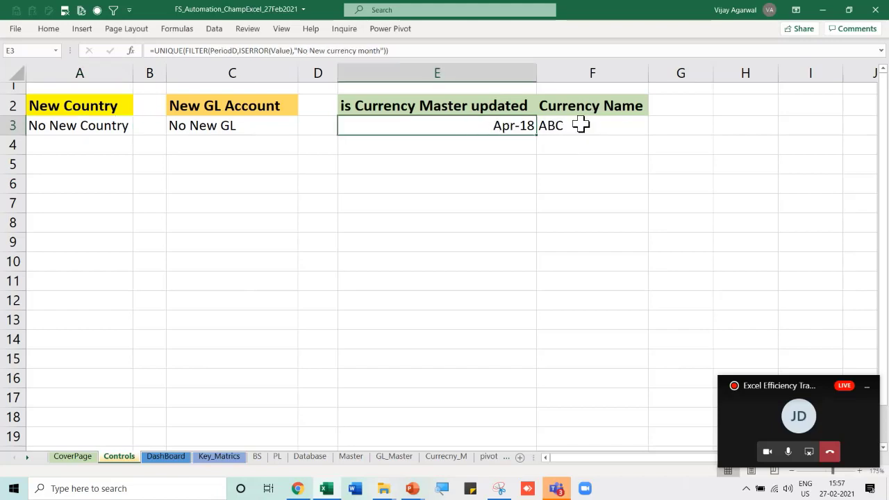
pyautogui.click(581, 124)
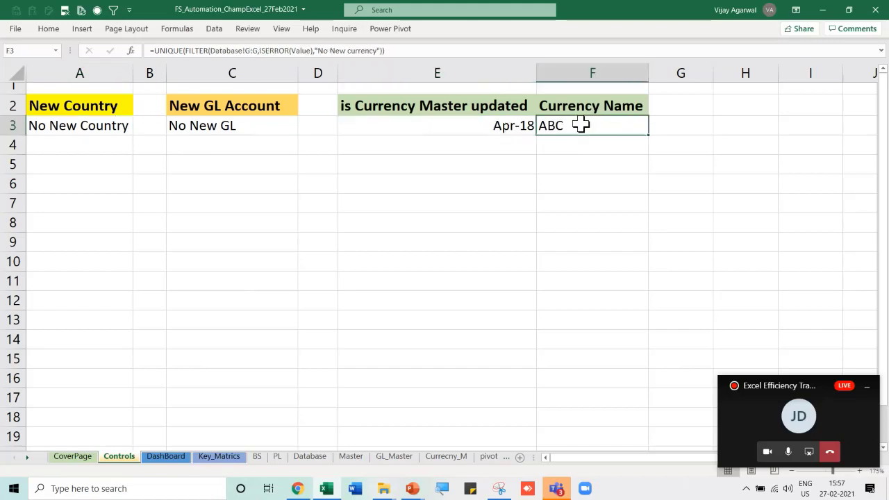
pyautogui.click(446, 458)
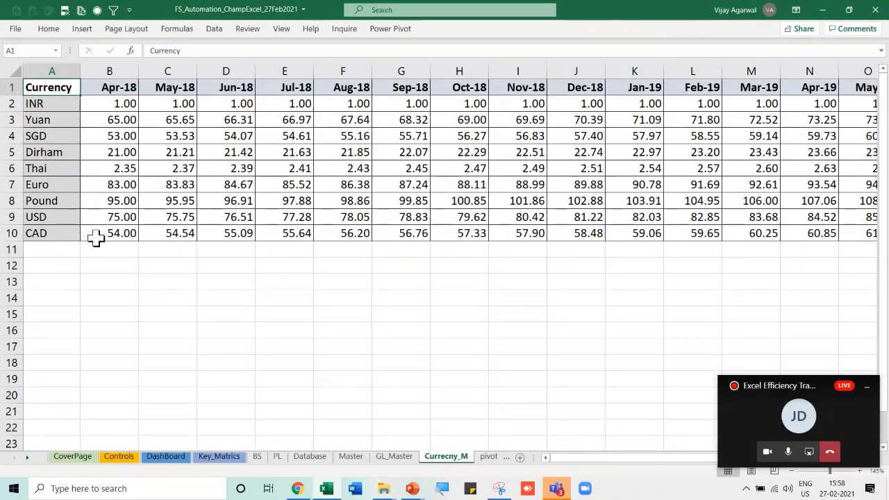
# Filter the Database sheet's Country column to show only Africa
pyautogui.click(310, 457)
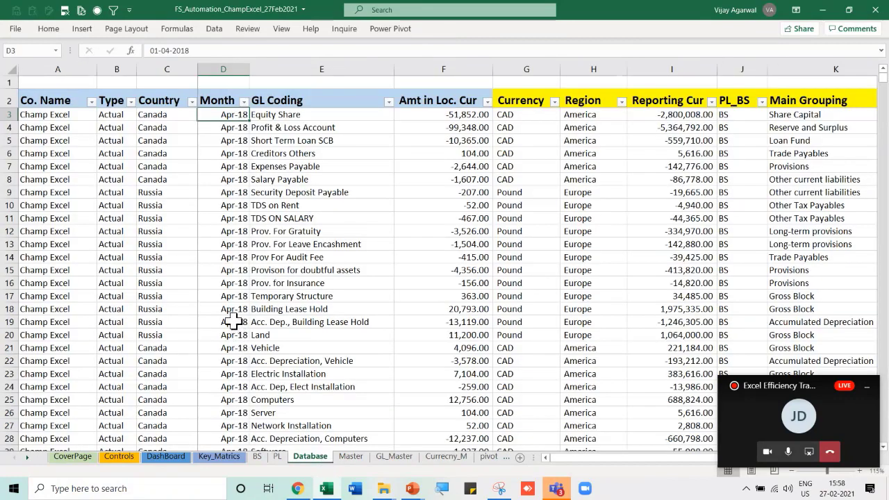
pyautogui.click(192, 102)
pyautogui.click(221, 239)
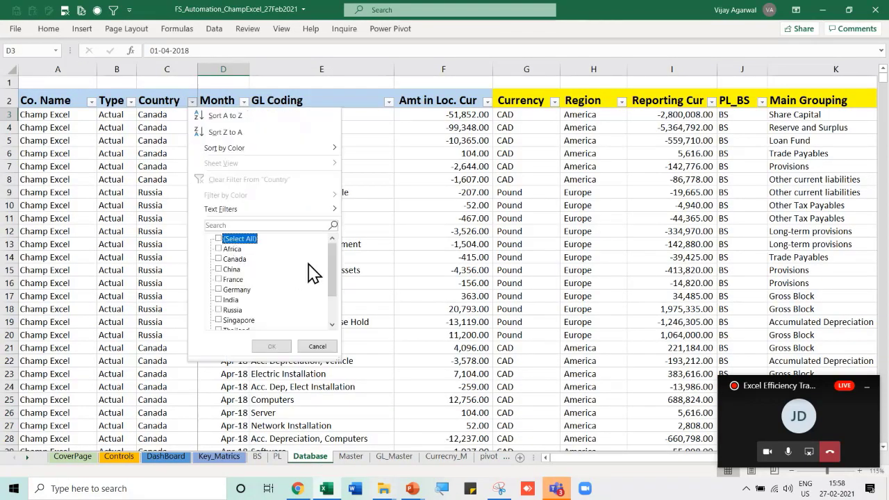
pyautogui.click(219, 258)
pyautogui.click(269, 346)
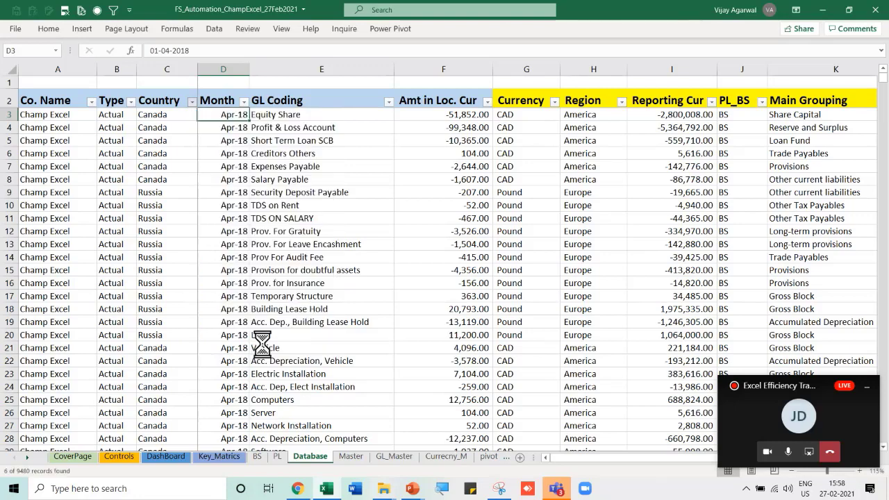
pyautogui.click(272, 244)
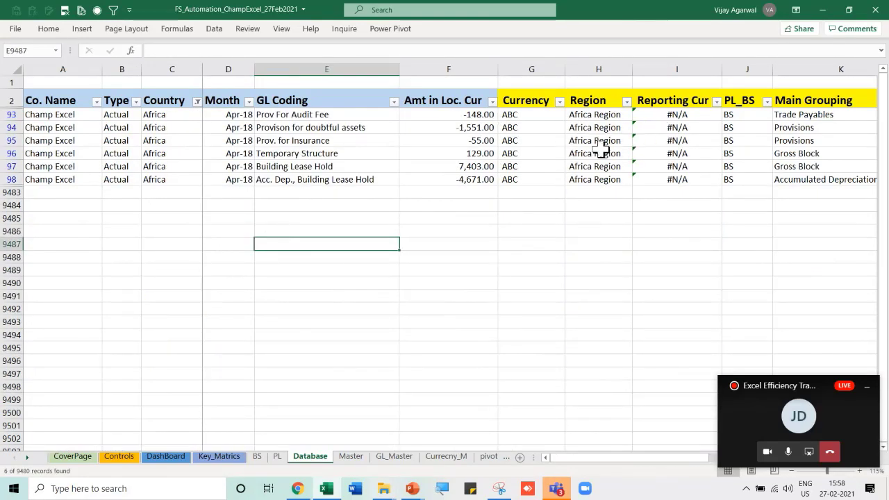
# Insert a new row above the CAD row in the currency rate table on the Currecny_M sheet
pyautogui.click(351, 457)
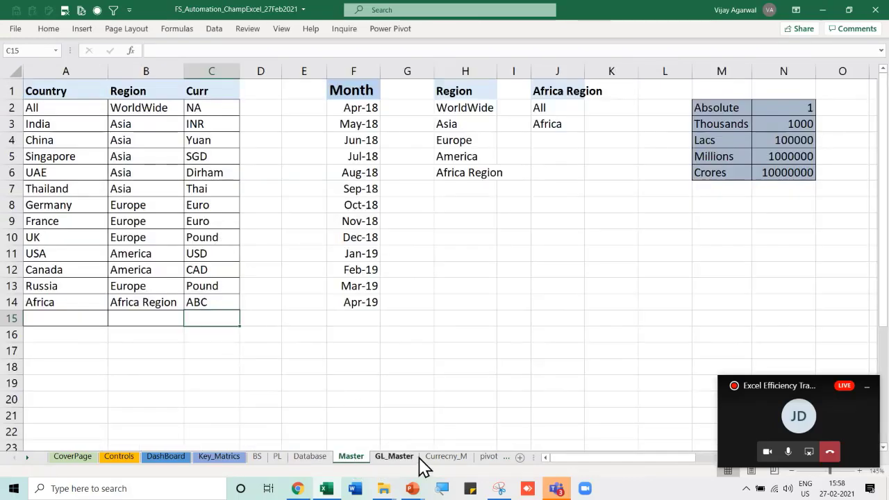
pyautogui.click(446, 458)
pyautogui.click(5, 234)
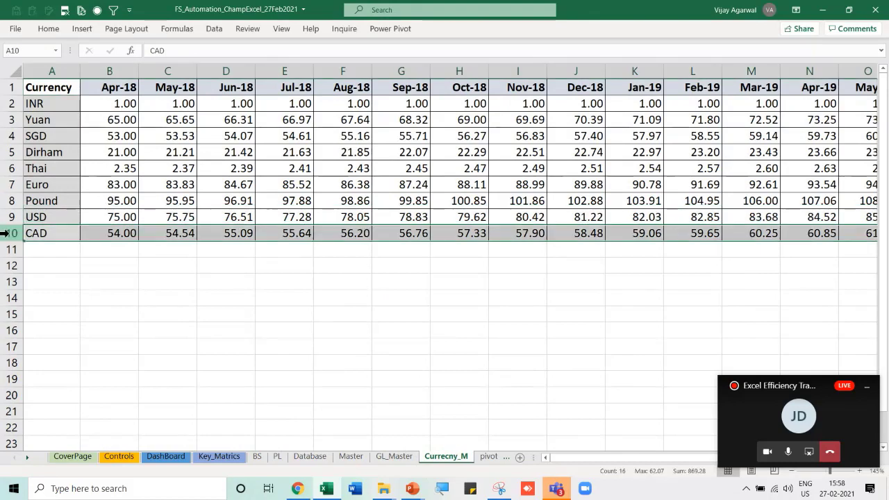
pyautogui.rightClick(5, 234)
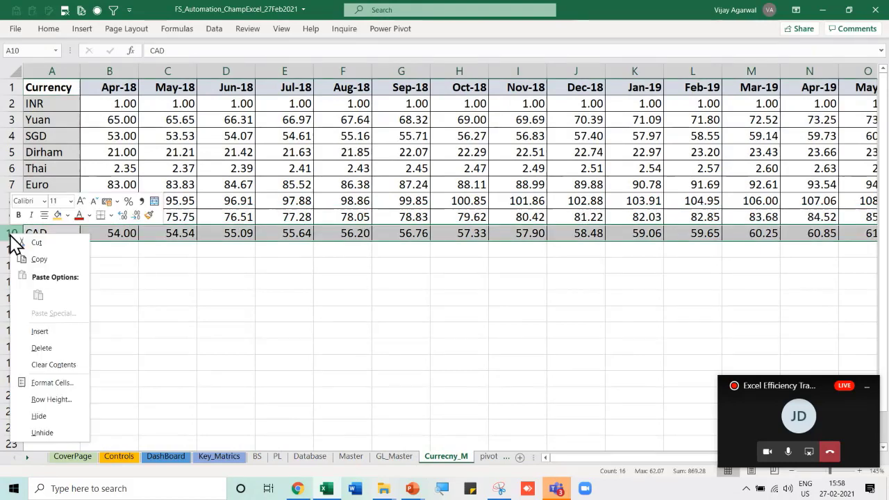
pyautogui.click(40, 331)
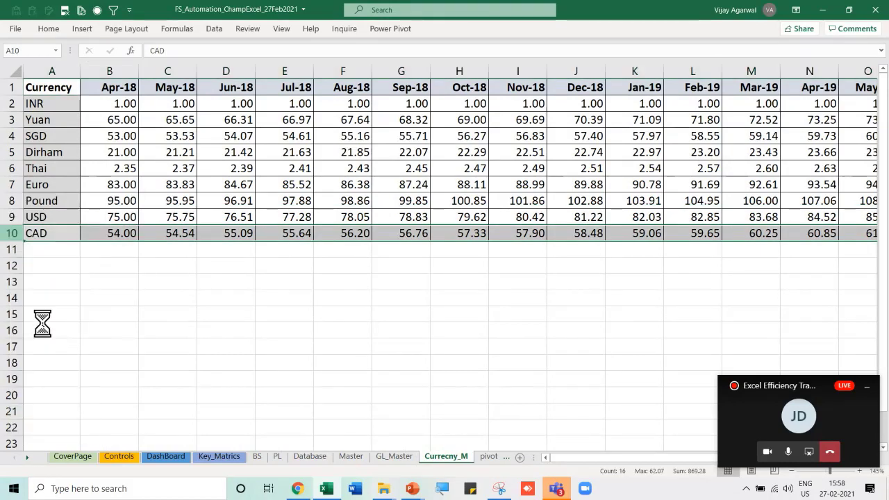
# Copy the Thai currency row into the empty row above CAD on the Currecny_M sheet
pyautogui.click(11, 217)
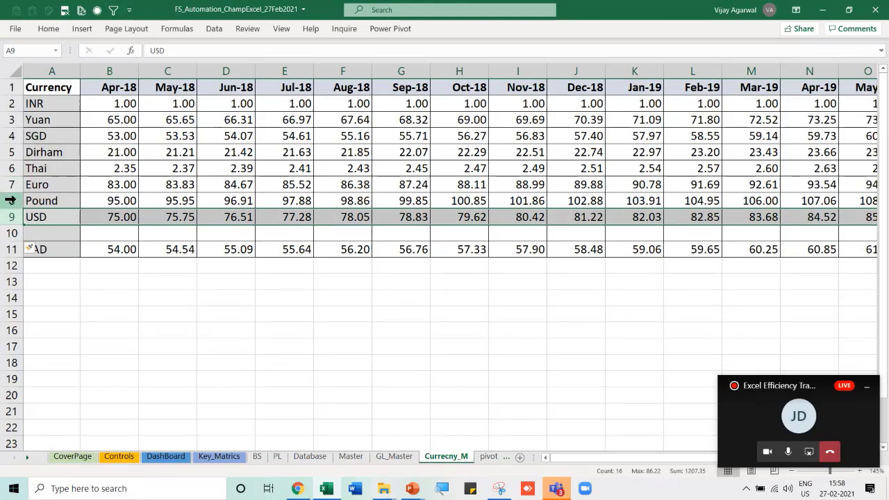
pyautogui.click(11, 168)
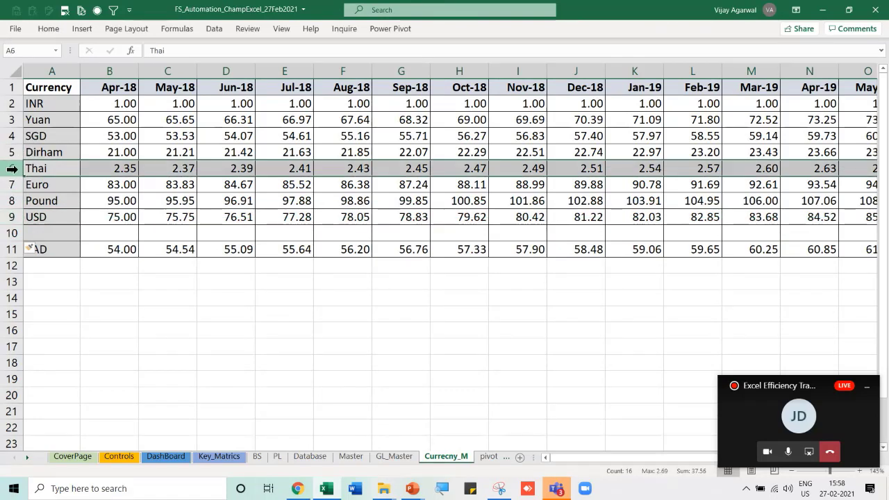
pyautogui.hotkey('ctrl', 'c')
pyautogui.click(13, 233)
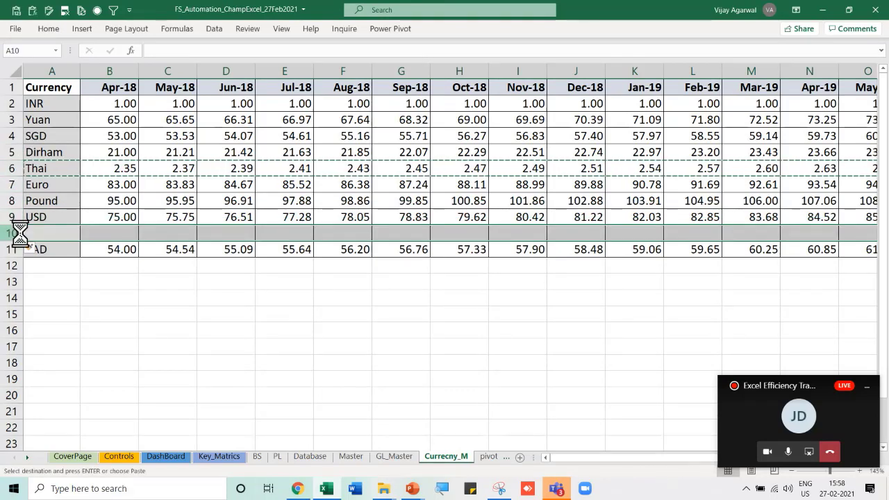
pyautogui.hotkey('ctrl', 'v')
# In the new row above CAD, set the Apr-18 rate to 10 and the May-18 rate to 11
pyautogui.click(109, 233)
pyautogui.write('10')
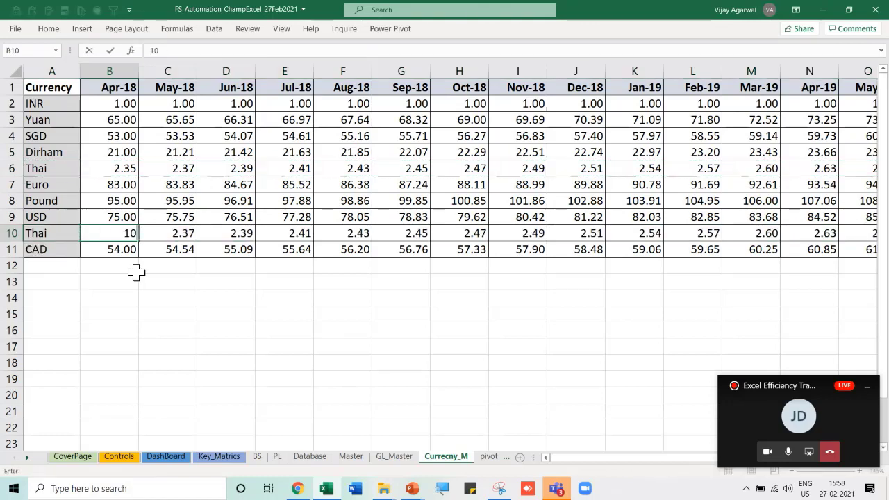
pyautogui.press('Tab')
pyautogui.write('20')
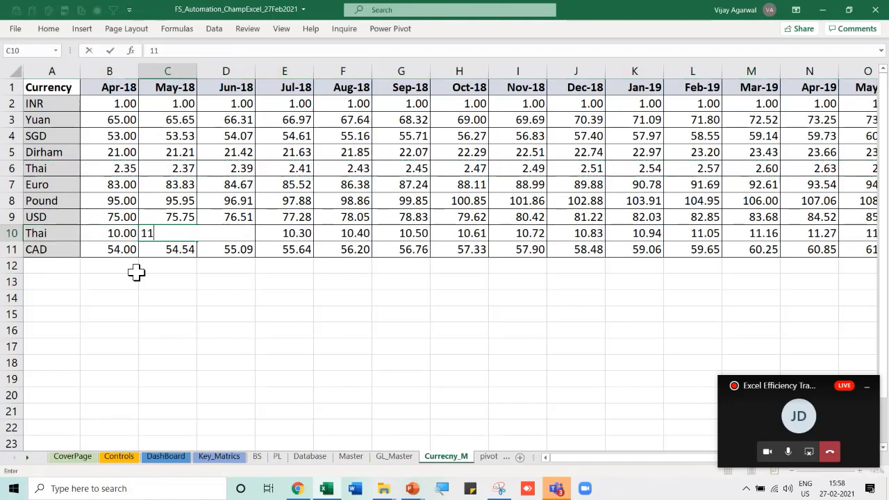
pyautogui.press('Return')
pyautogui.click(170, 233)
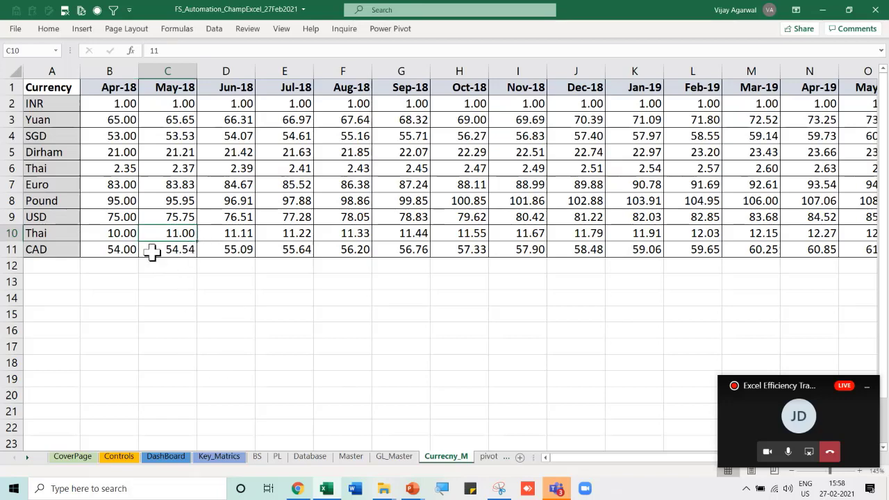
pyautogui.click(243, 235)
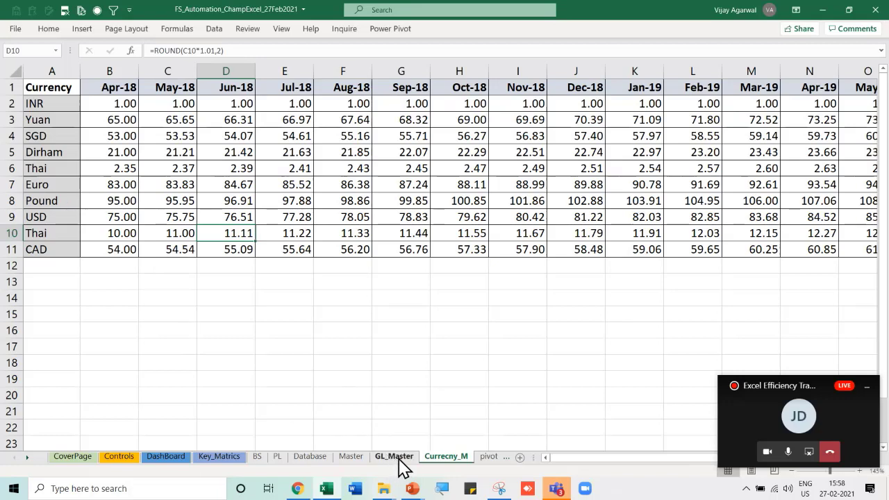
# Look up the missing currency name on the Controls sheet and rename the new Currecny_M row above CAD to ABC
pyautogui.click(118, 458)
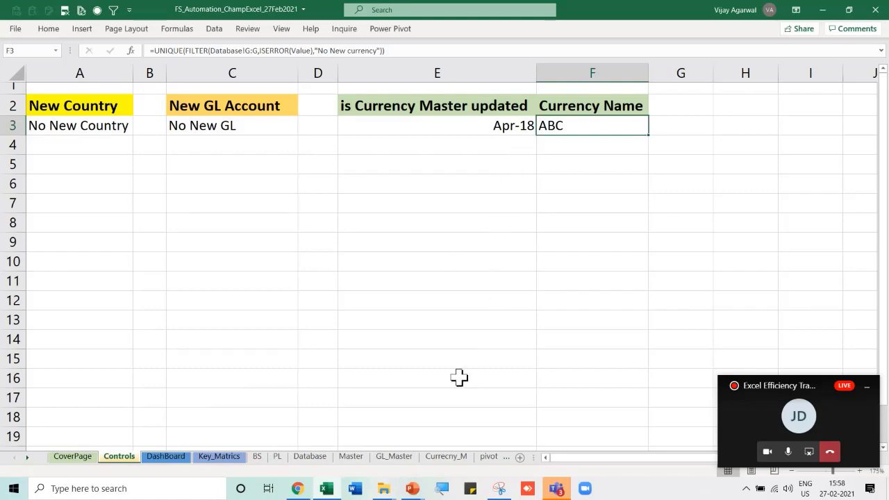
pyautogui.click(437, 458)
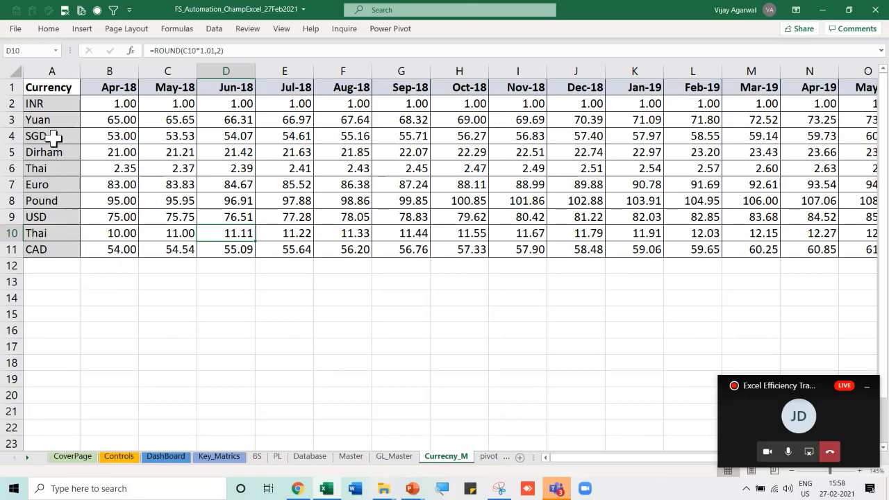
pyautogui.click(52, 236)
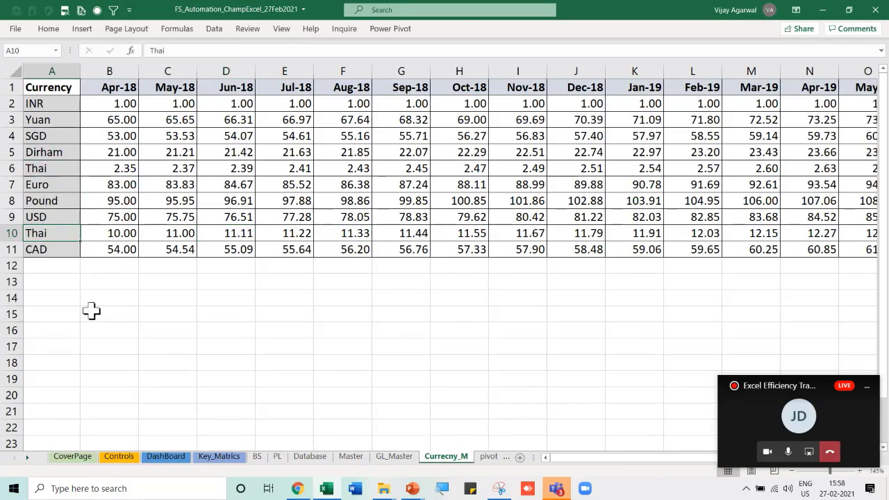
pyautogui.write('A')
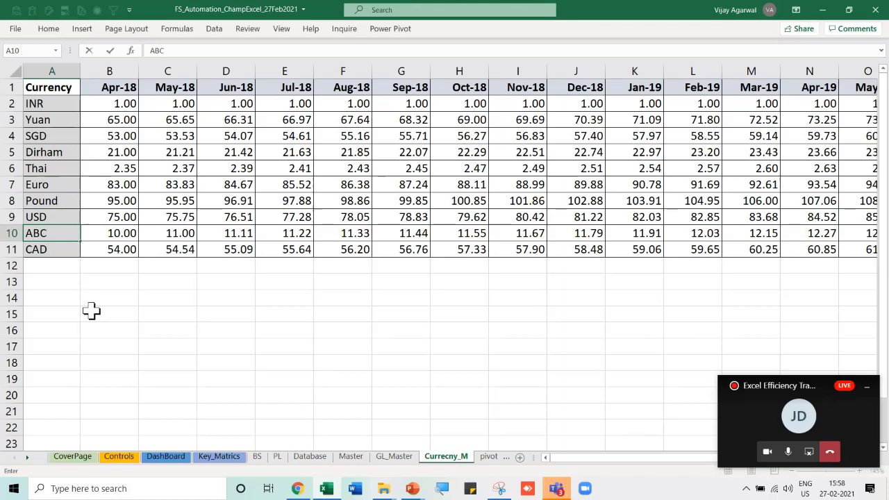
pyautogui.write('BC')
pyautogui.press('Return')
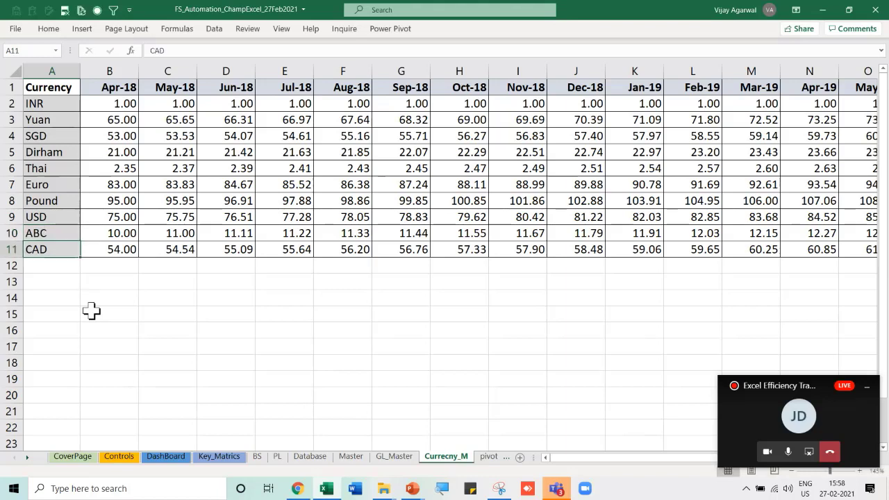
# Recheck the currency checks on the Controls sheet, then examine the DashBoard figures and the Africa rows' PL_BS classification on the Database sheet
pyautogui.click(120, 458)
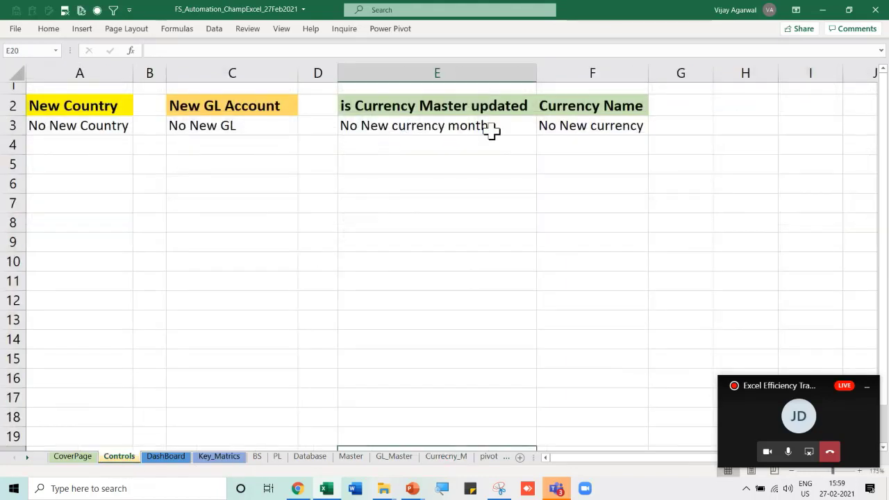
pyautogui.click(320, 457)
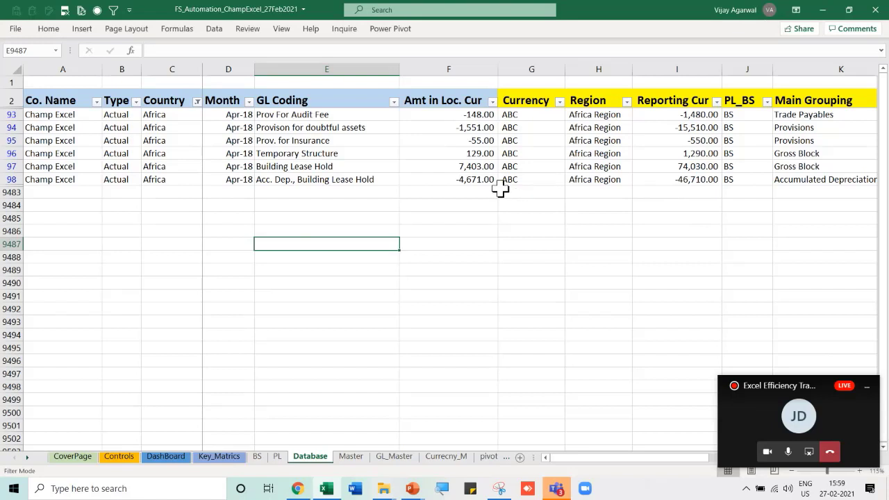
pyautogui.click(165, 459)
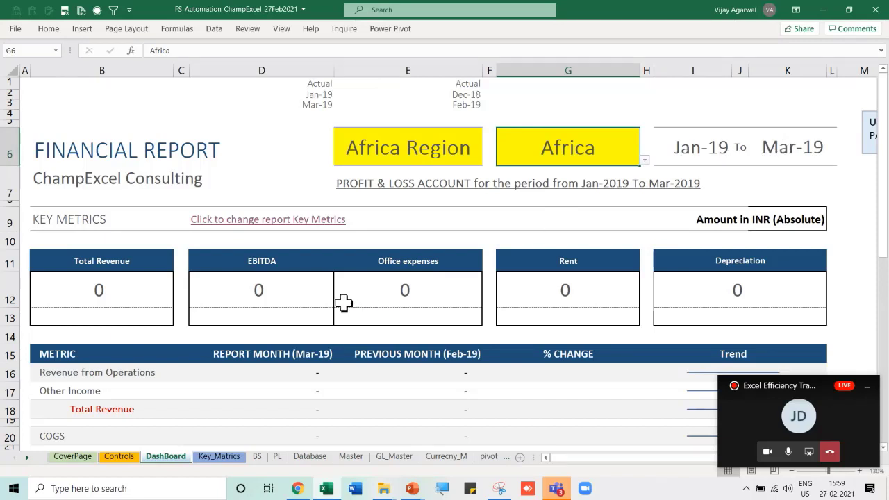
pyautogui.click(314, 459)
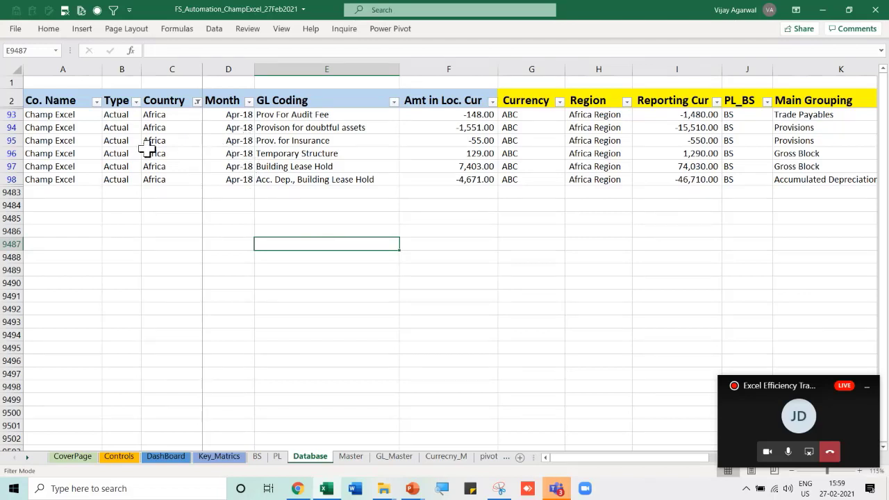
pyautogui.click(417, 154)
pyautogui.press('Right')
pyautogui.press('Right')
pyautogui.press('Right')
pyautogui.press('Right')
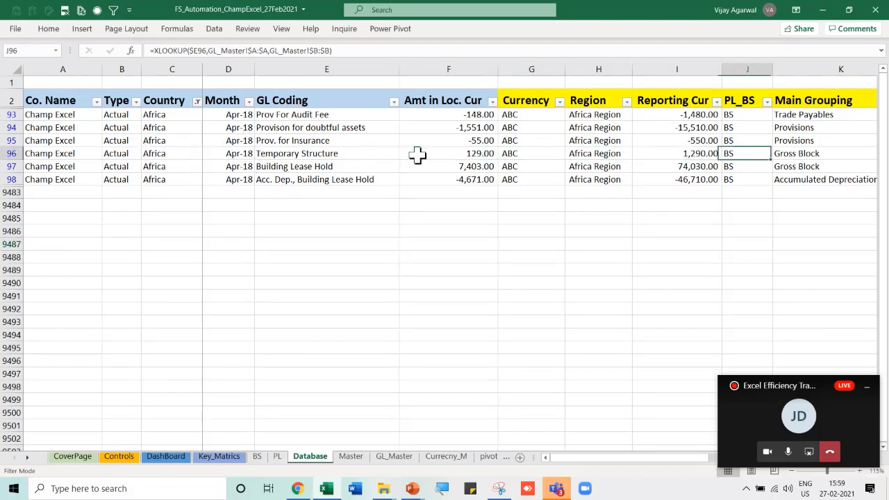
pyautogui.press('Up')
pyautogui.press('Up')
pyautogui.press('Up')
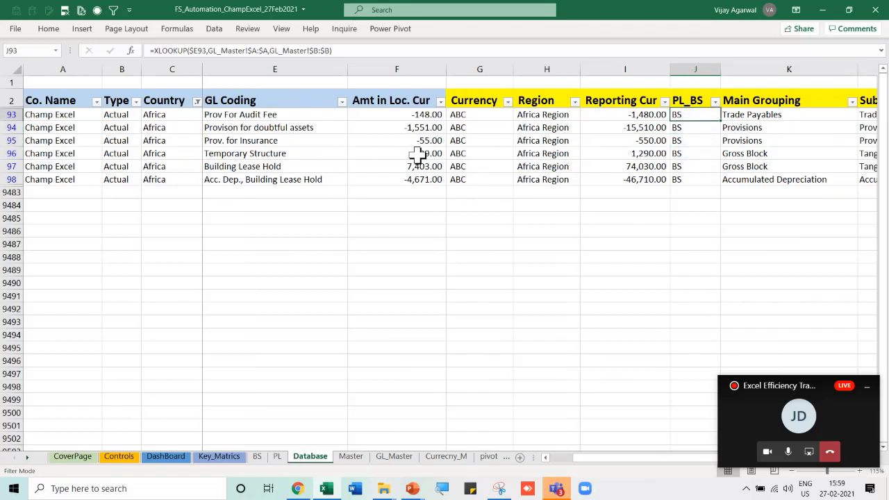
# Set the Report Period (From) to Apr-18 on the CoverPage sheet and return to the DashBoard sheet
pyautogui.click(169, 457)
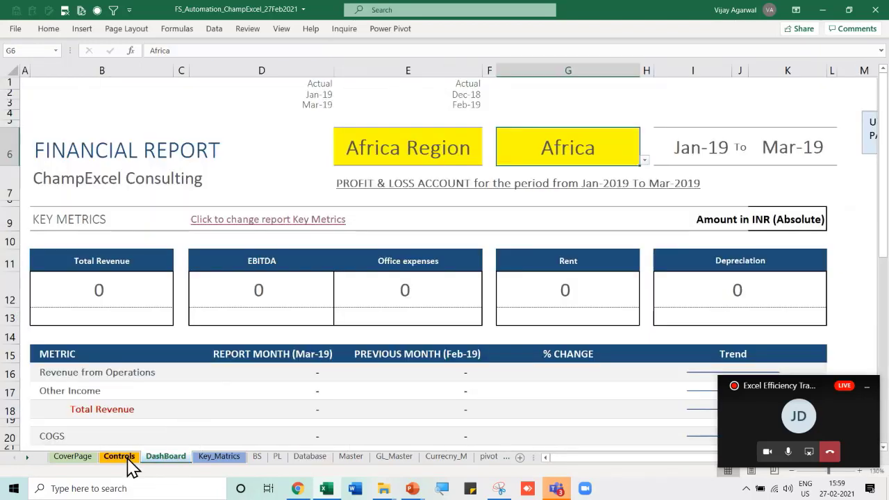
pyautogui.click(119, 457)
pyautogui.click(87, 457)
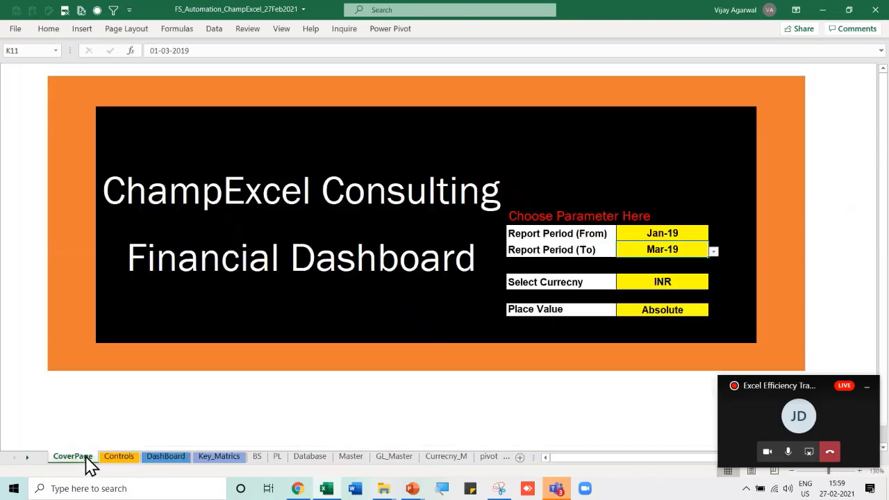
pyautogui.click(699, 233)
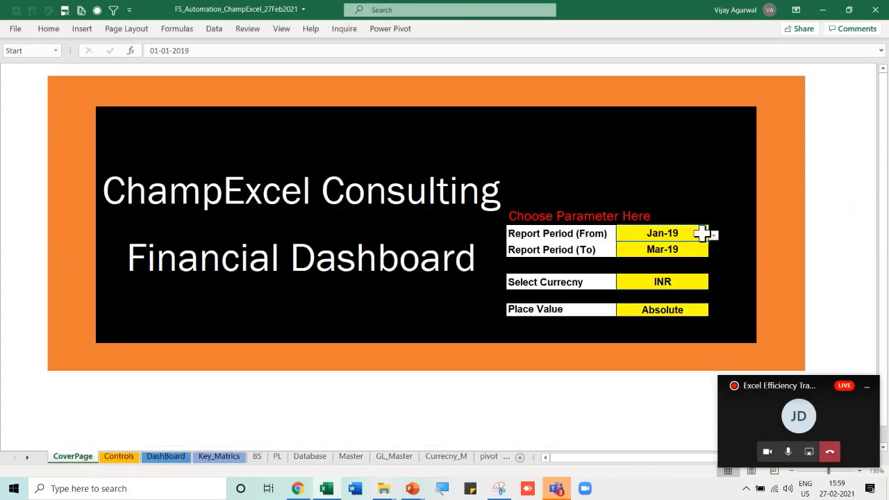
pyautogui.click(714, 235)
pyautogui.moveTo(709, 283); pyautogui.dragTo(707, 255)
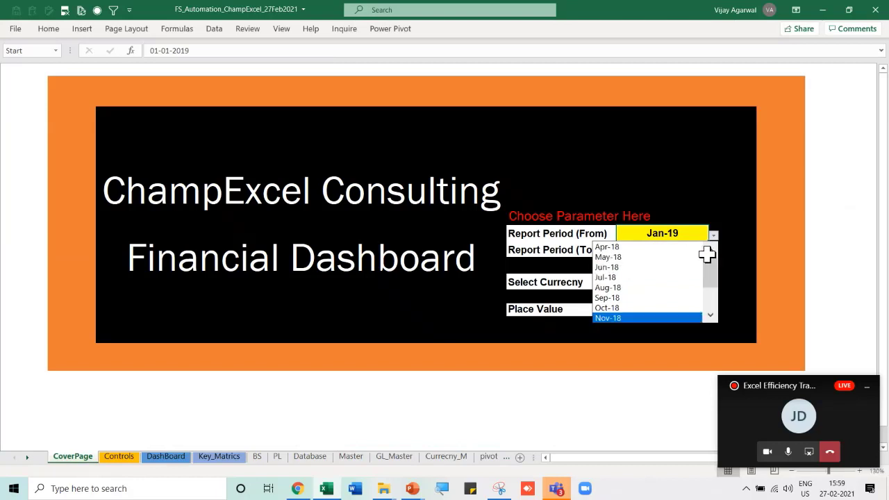
pyautogui.click(639, 247)
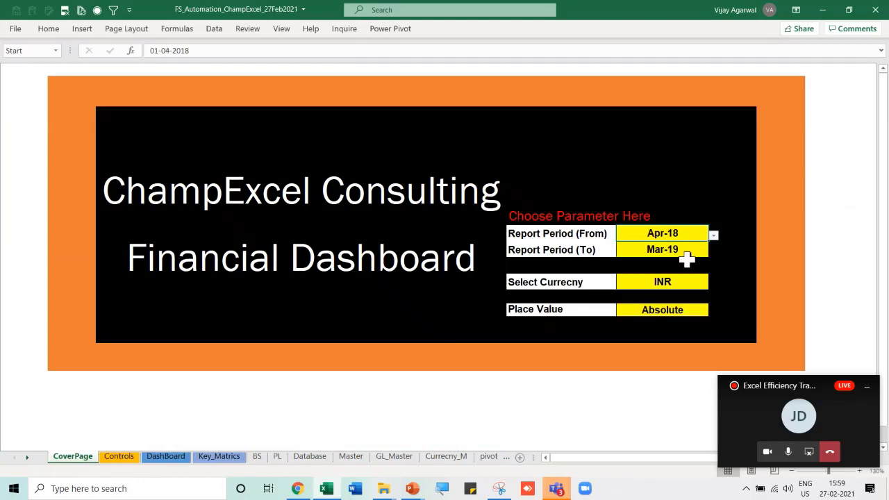
pyautogui.click(171, 460)
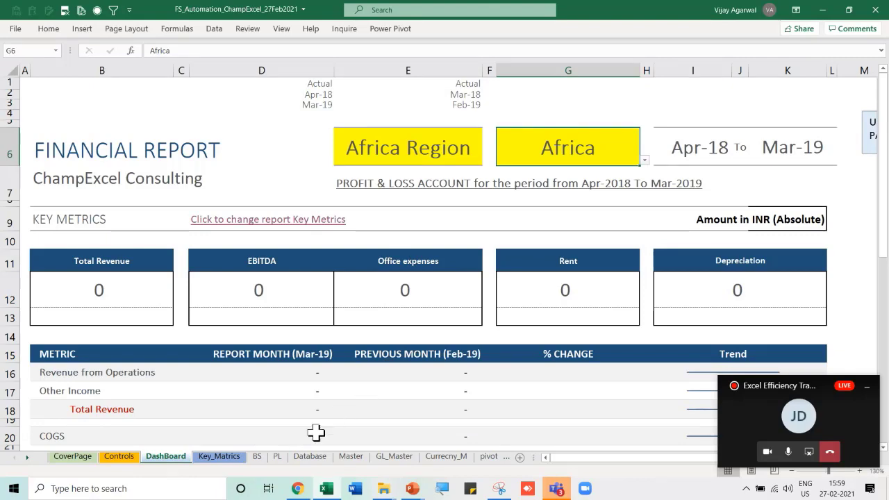
# Replace the Africa rows' GL Coding entries in Database with GL_Master's six codes from Car Hire Charges - Local through Rep. & Maint. Office/Factory
pyautogui.click(310, 459)
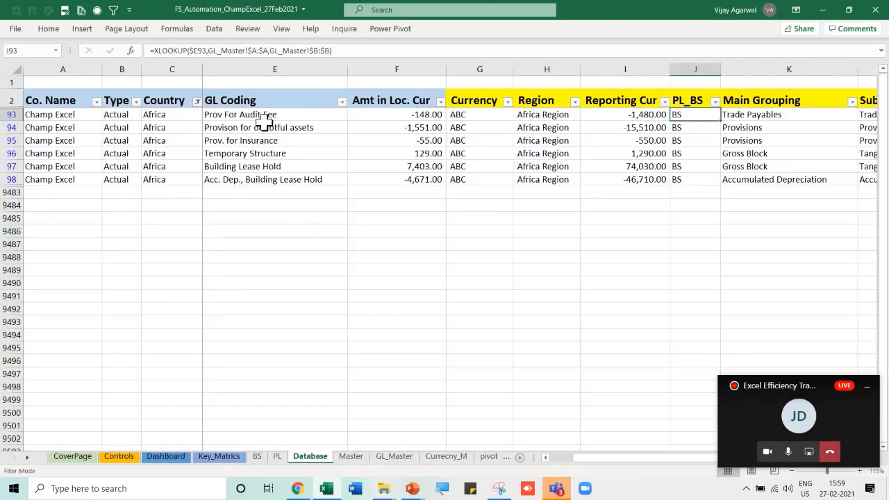
pyautogui.moveTo(264, 115); pyautogui.dragTo(261, 184)
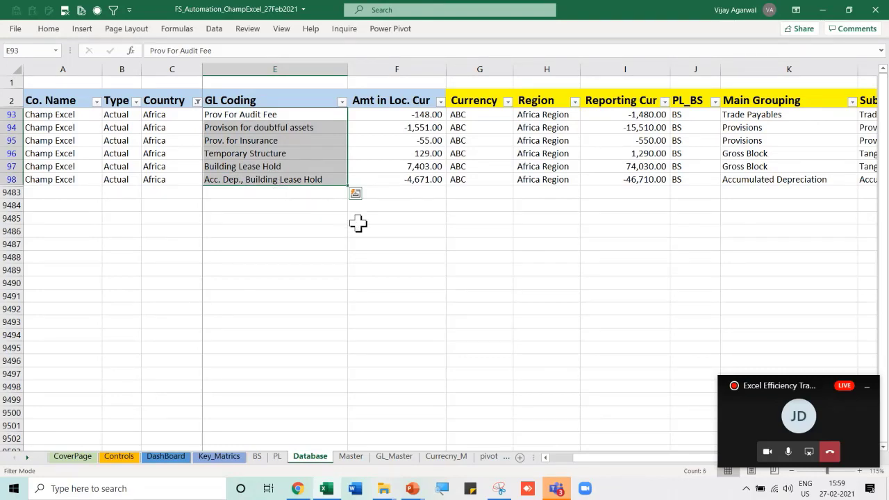
pyautogui.click(394, 457)
pyautogui.scroll(-2, 256, 349)
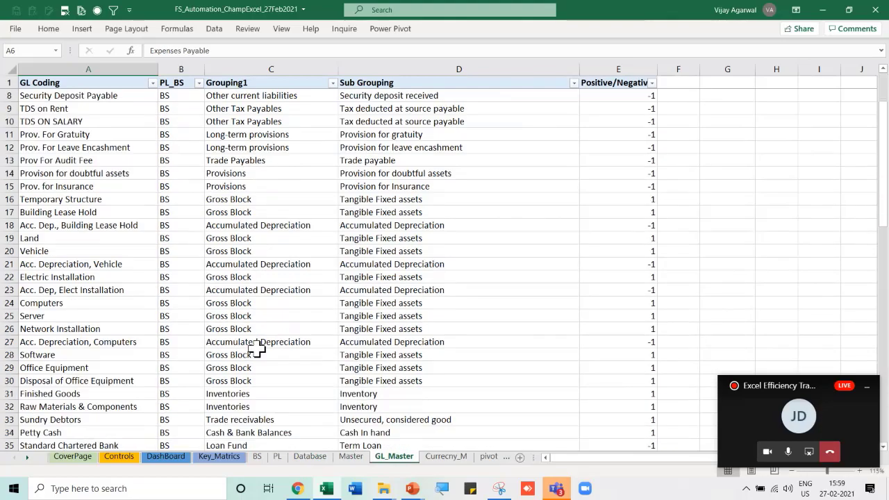
pyautogui.scroll(-15, 257, 349)
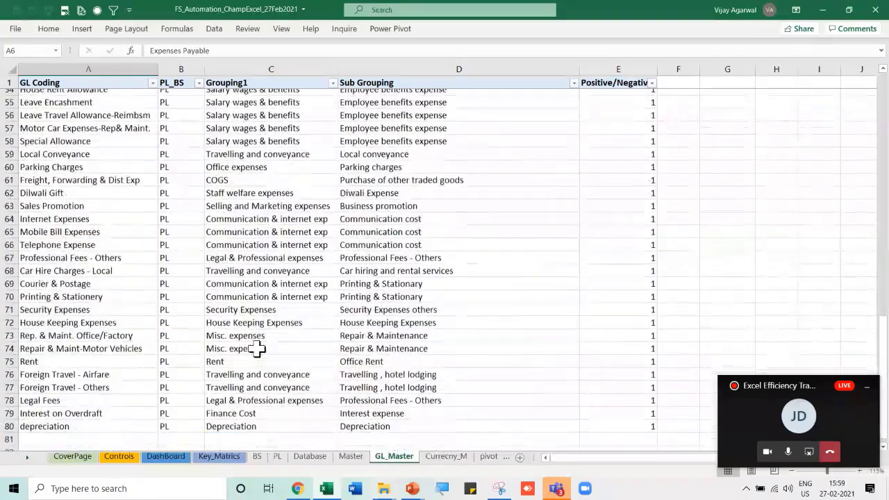
pyautogui.scroll(-1, 256, 349)
pyautogui.moveTo(86, 252); pyautogui.dragTo(79, 312)
pyautogui.hotkey('ctrl', 'c')
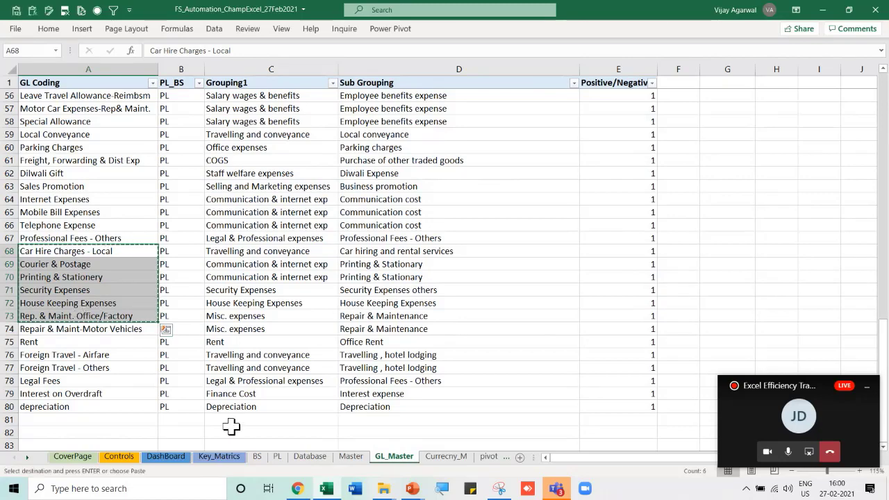
pyautogui.click(309, 457)
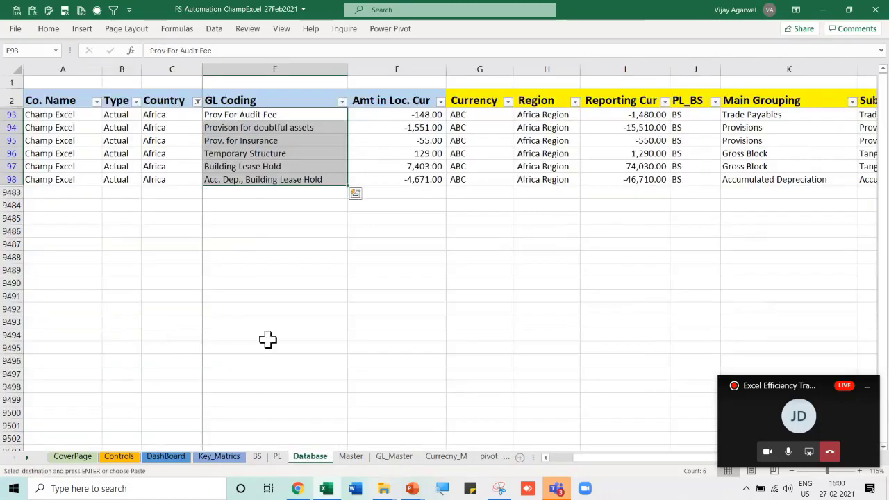
pyautogui.click(246, 114)
pyautogui.hotkey('ctrl', 'v')
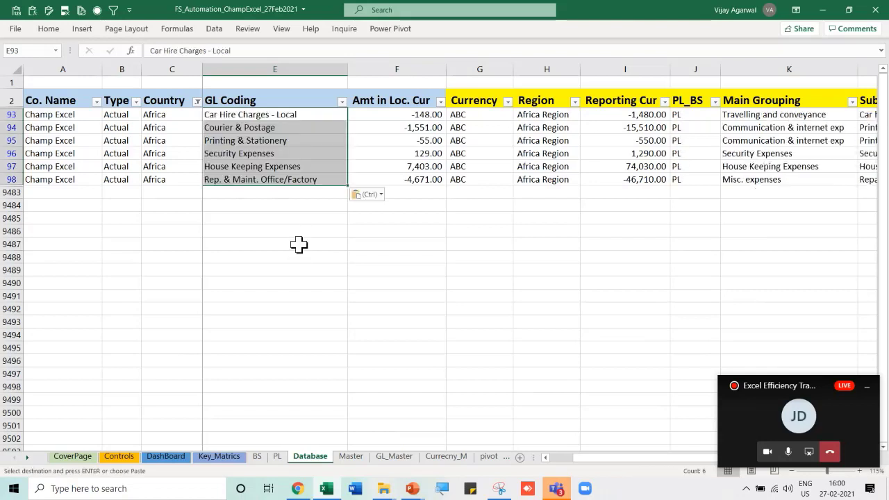
# Review the Africa key metrics and expense lines on the DashBoard sheet, then select the region cell
pyautogui.click(172, 458)
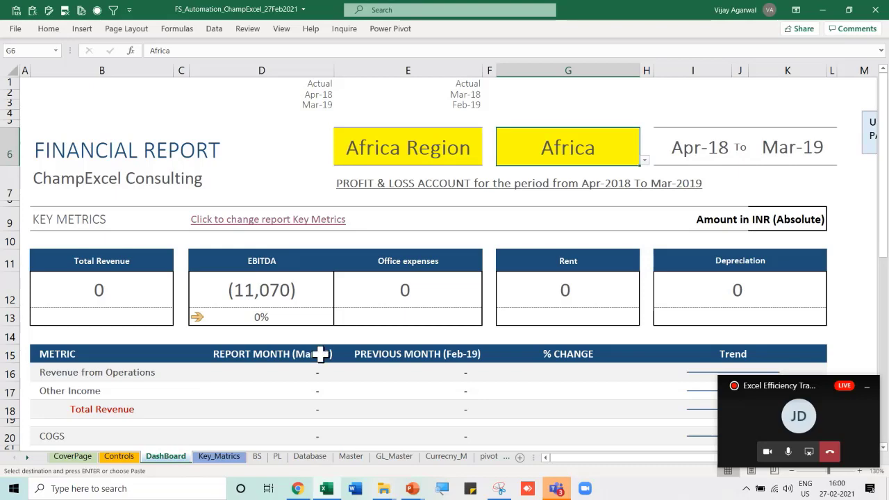
pyautogui.scroll(-7, 328, 356)
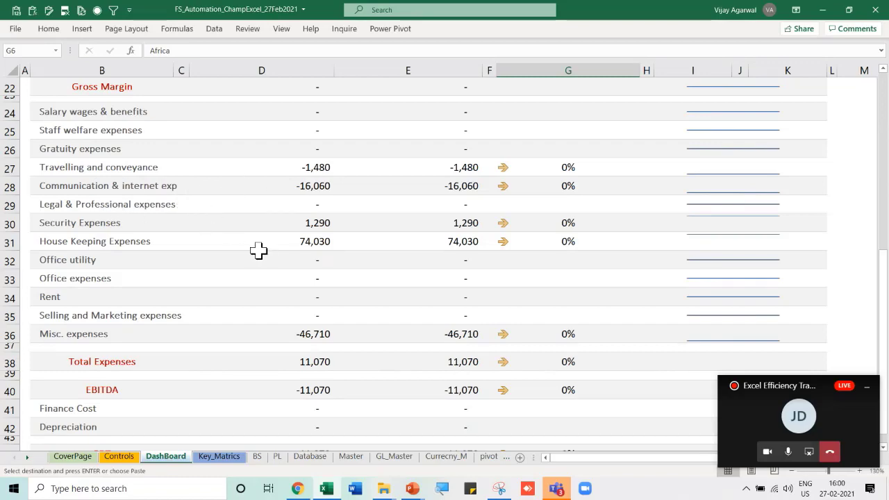
pyautogui.scroll(7, 258, 251)
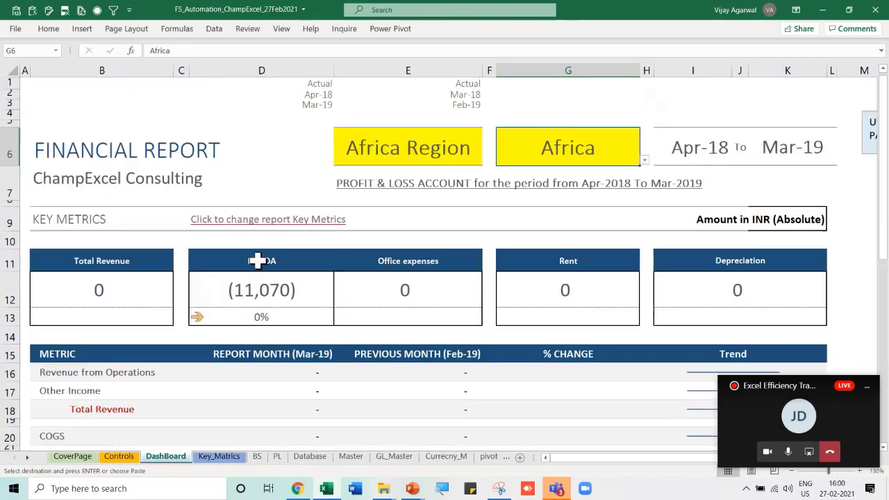
pyautogui.click(427, 154)
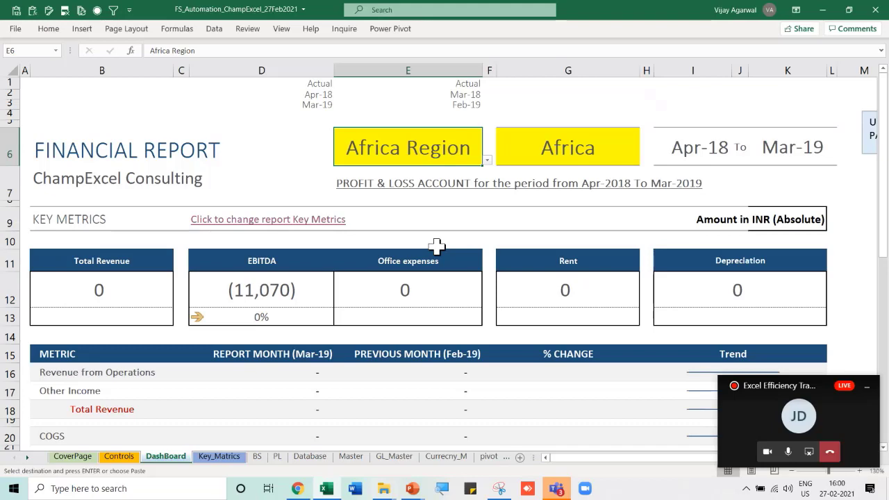
# Examine the country columns of the balance sheet on the BS sheet and compare them with the DashBoard sheet
pyautogui.click(256, 459)
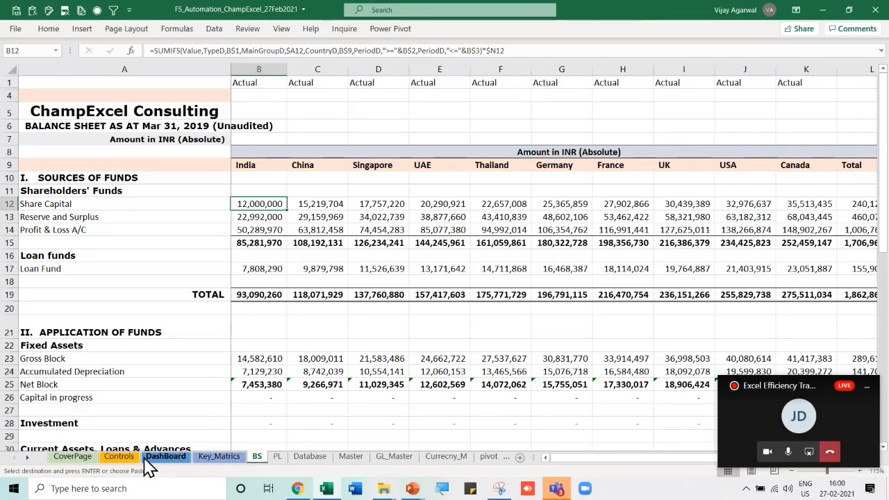
pyautogui.click(171, 460)
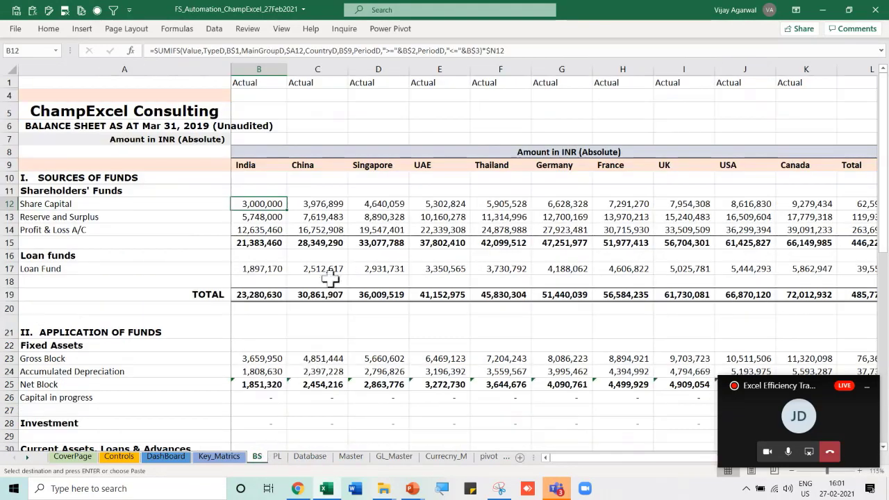
pyautogui.click(266, 456)
# Review the PL sheet's country figures from Revenue from Operations down past Depreciation, then return to the BS sheet
pyautogui.click(277, 456)
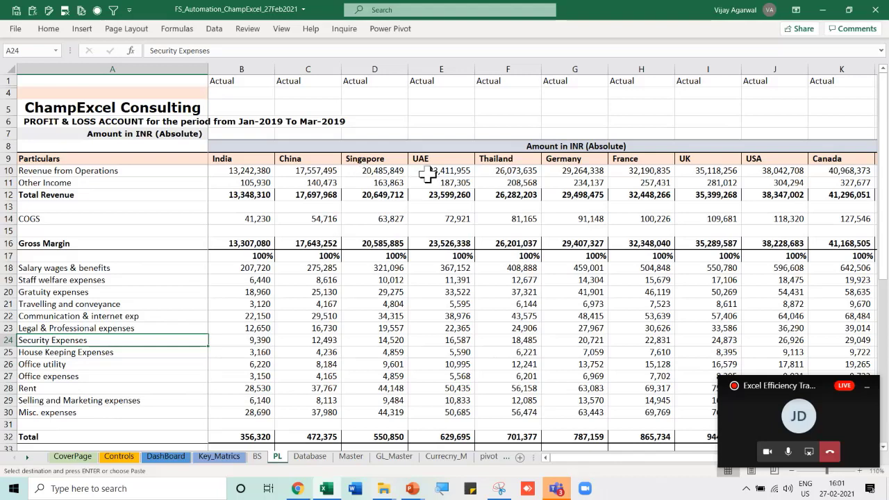
pyautogui.click(266, 162)
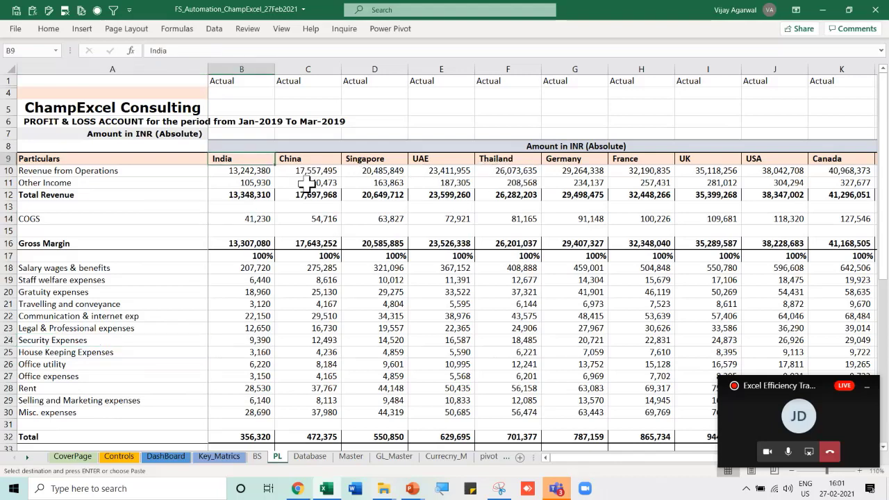
pyautogui.press('Down')
pyautogui.press('Down')
pyautogui.press('Down')
pyautogui.press('Down')
pyautogui.press('Down')
pyautogui.press('Down')
pyautogui.press('Down')
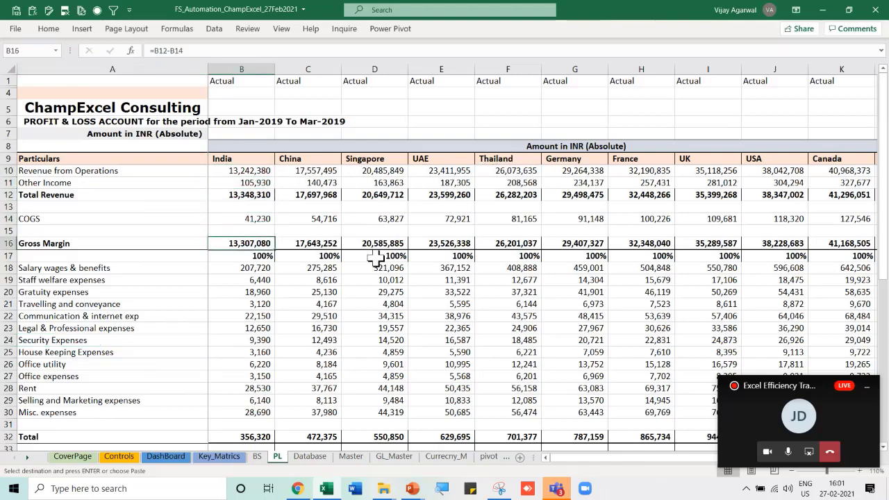
pyautogui.click(157, 290)
pyautogui.scroll(-2, 167, 299)
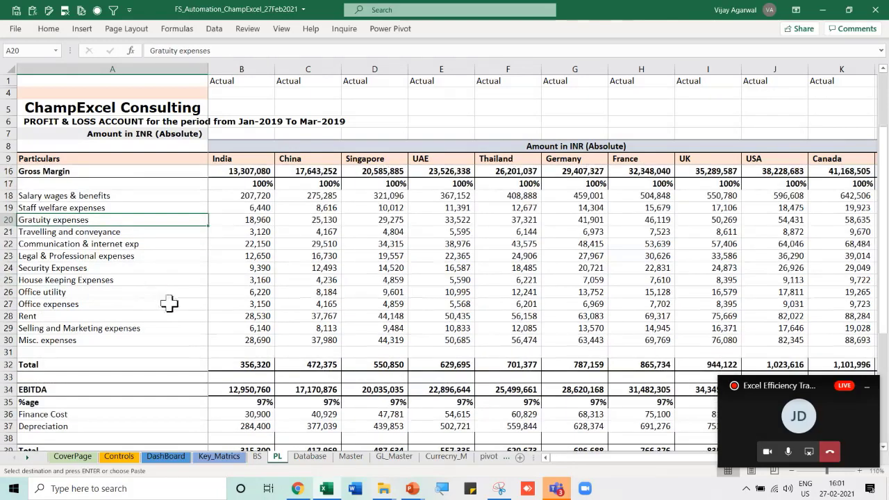
pyautogui.scroll(-2, 137, 241)
pyautogui.scroll(4, 139, 242)
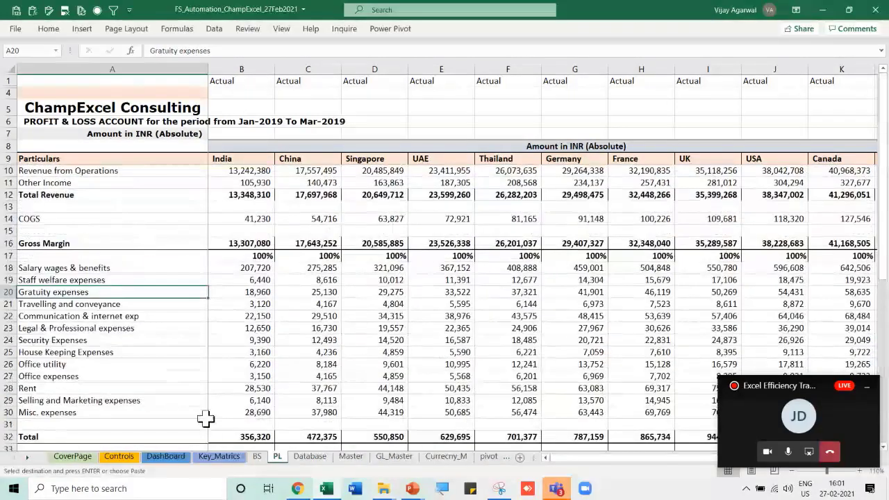
pyautogui.click(256, 459)
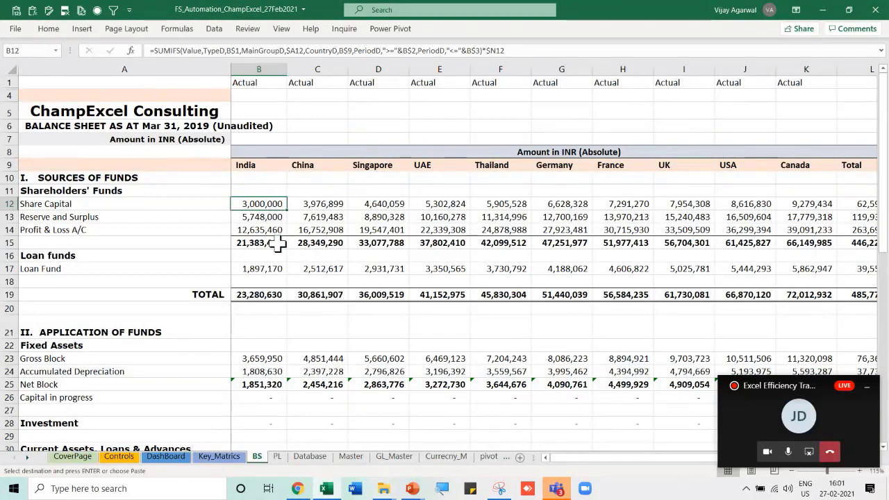
# Examine the Actual entries in the Type column on the Database sheet
pyautogui.click(311, 458)
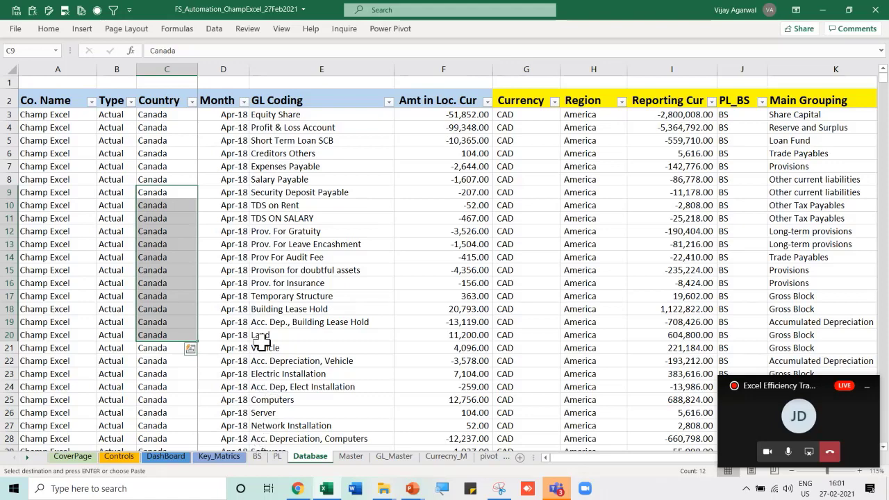
pyautogui.moveTo(129, 193); pyautogui.dragTo(129, 218)
pyautogui.click(128, 193)
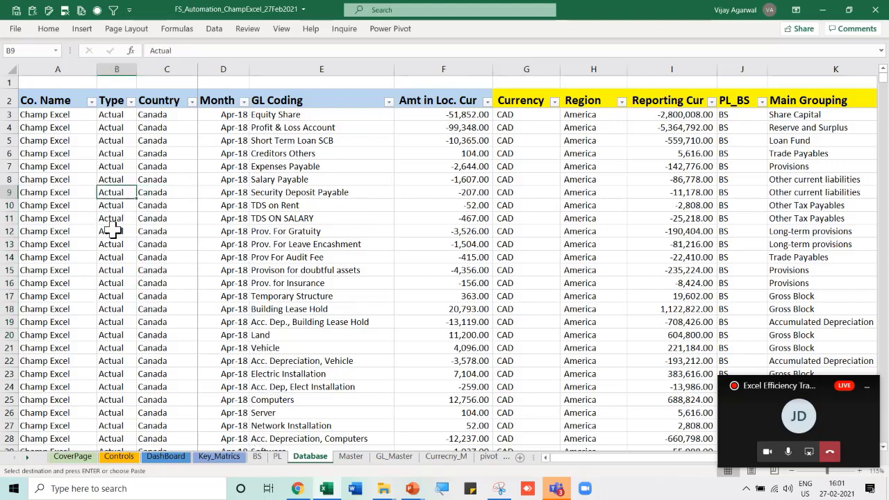
pyautogui.moveTo(114, 115); pyautogui.dragTo(115, 146)
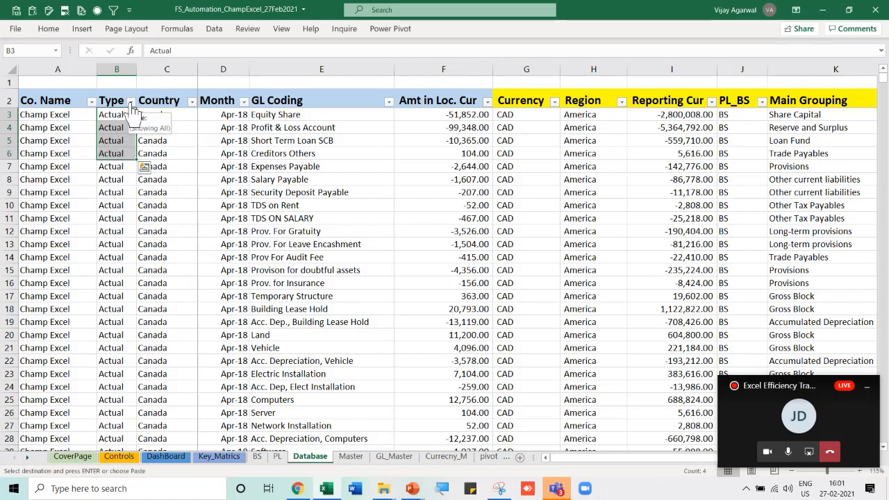
pyautogui.click(130, 102)
pyautogui.press('Escape')
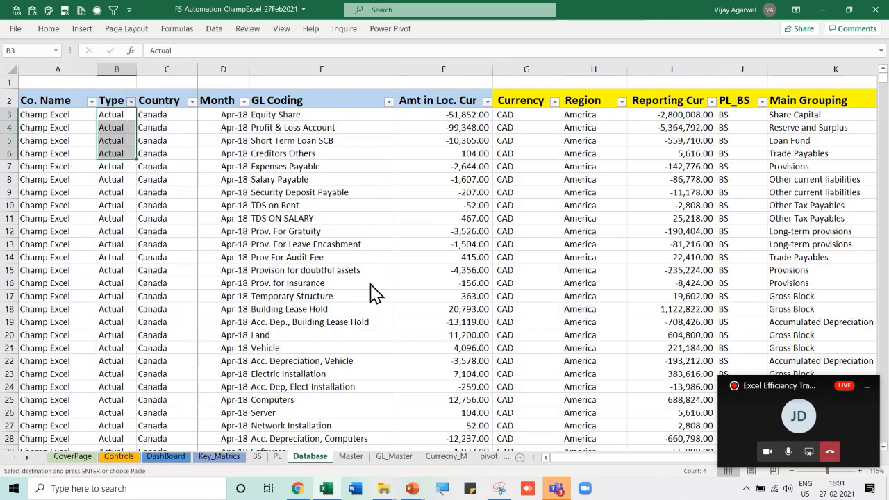
pyautogui.hotkey('ctrl', 'v')
# Enter Budget in Type cell B3 on the Database sheet and fill it down the whole column
pyautogui.click(120, 118)
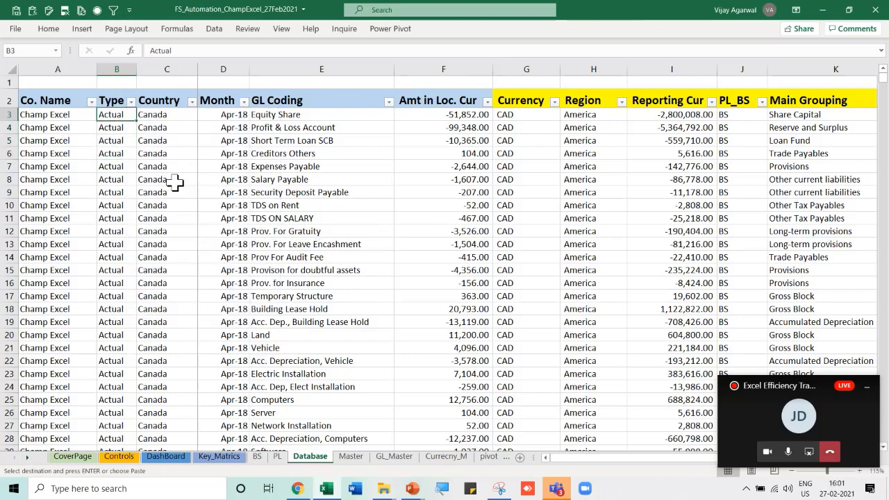
pyautogui.write('Bud')
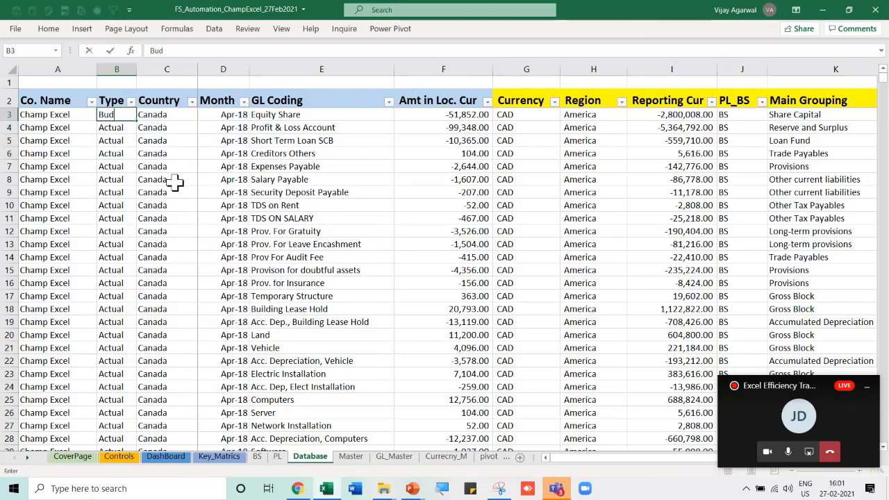
pyautogui.write('get')
pyautogui.press('Return')
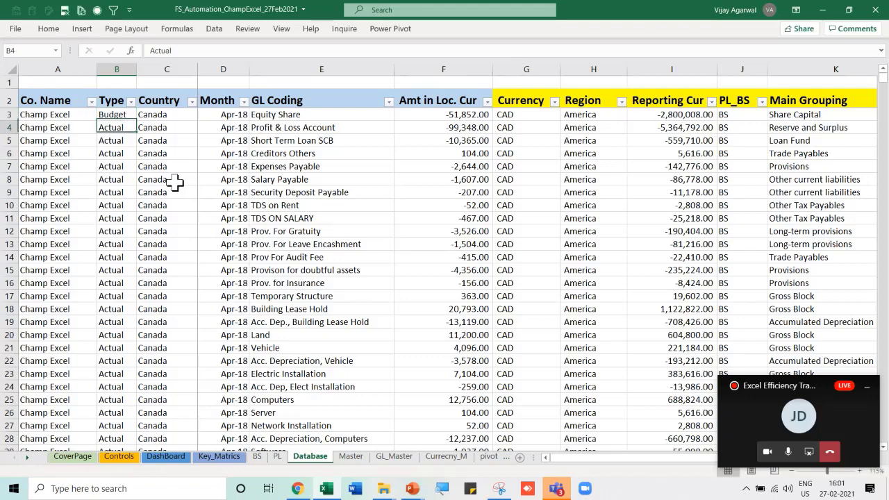
pyautogui.click(129, 115)
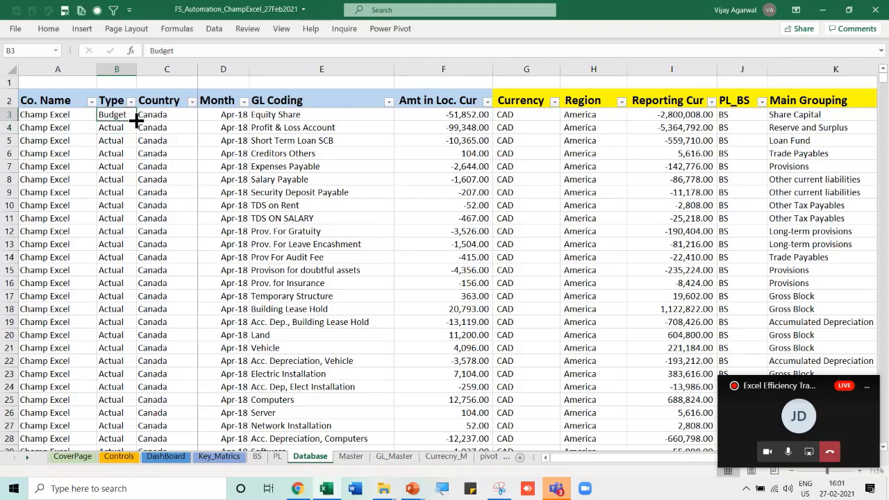
pyautogui.doubleClick(136, 121)
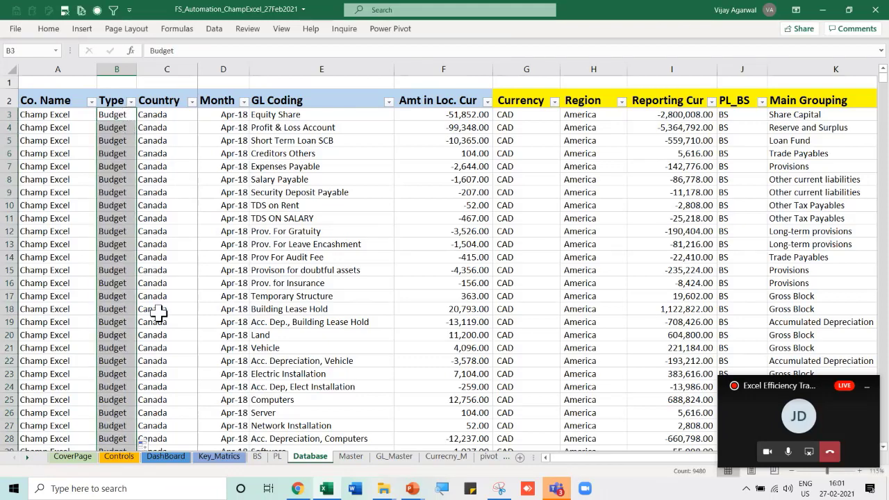
# Check how the BS and PL country columns respond to the Budget data, ending on the BS sheet
pyautogui.click(257, 456)
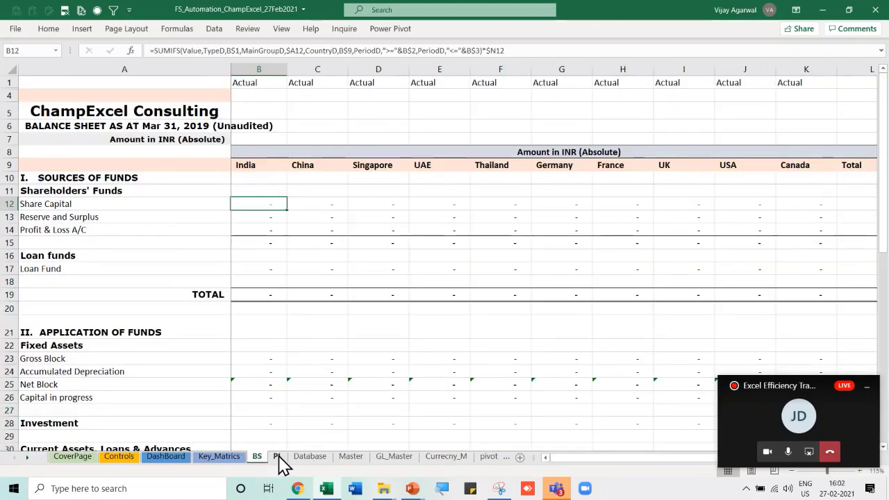
pyautogui.click(278, 458)
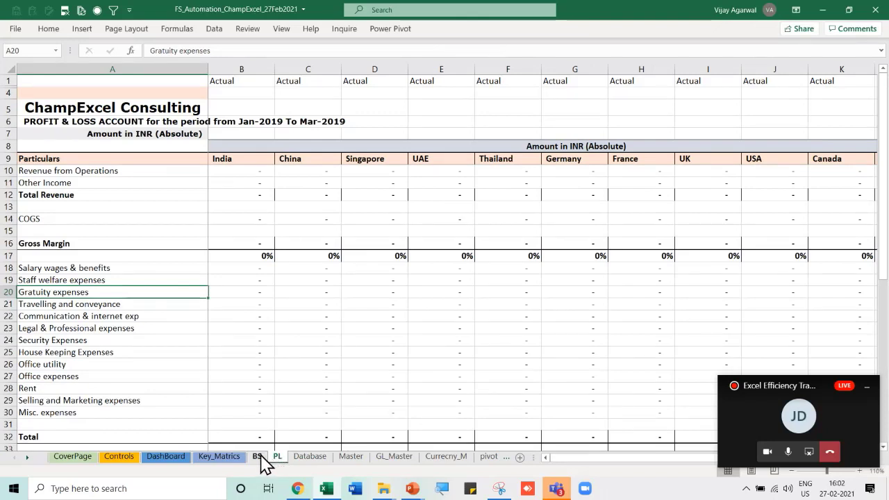
pyautogui.click(257, 458)
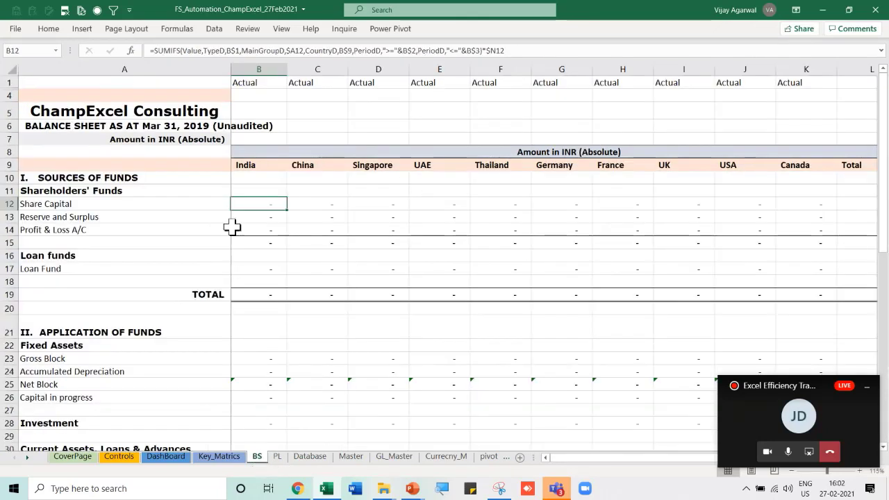
# Set the India column's data type in cell B1 of the BS sheet to Budget
pyautogui.click(245, 84)
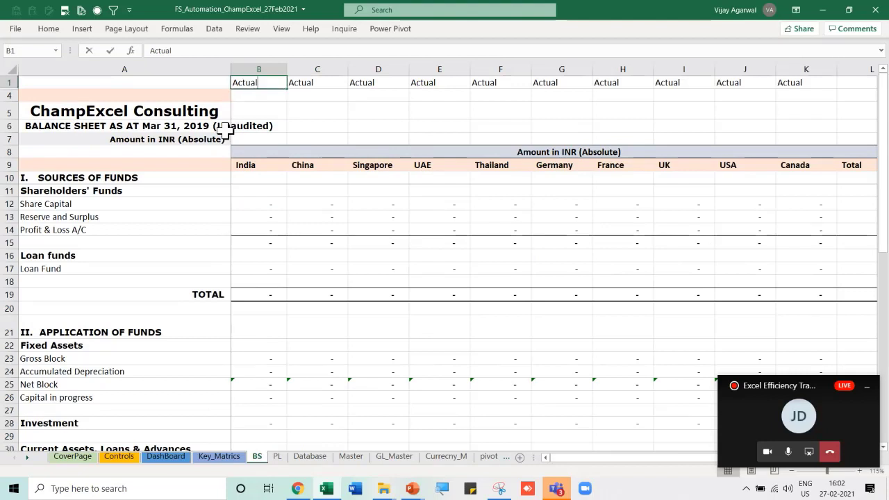
pyautogui.write('Budget')
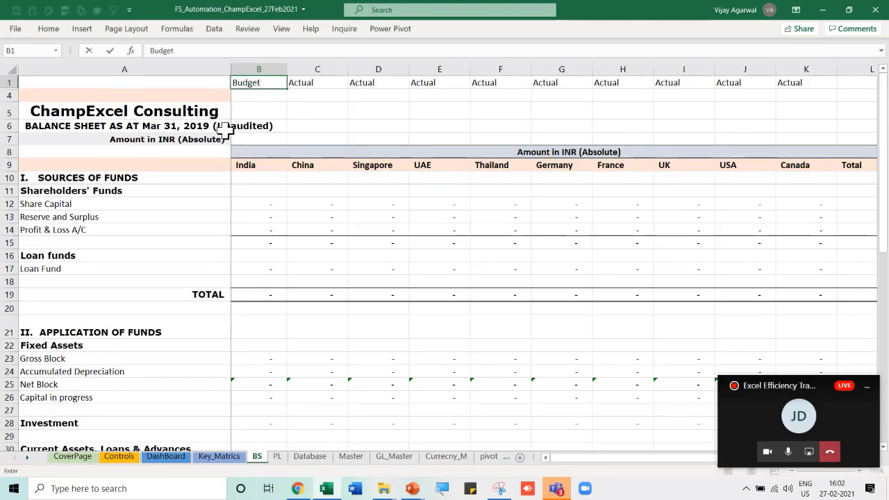
pyautogui.press('Return')
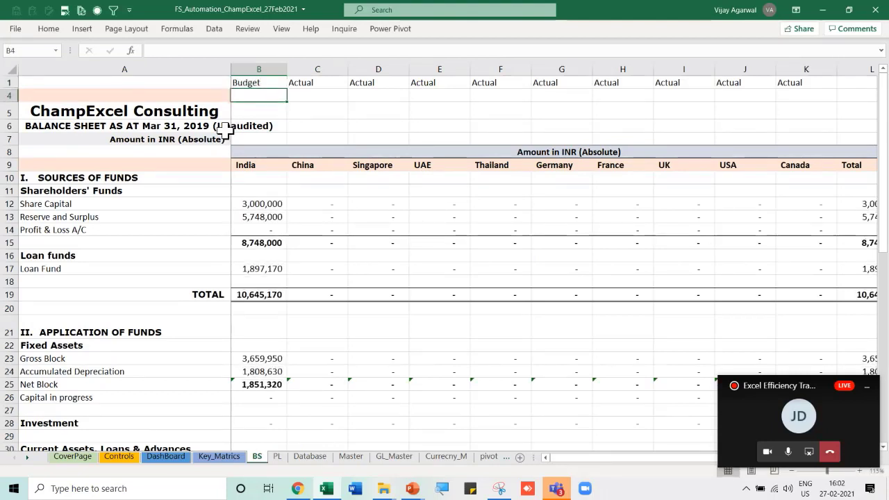
pyautogui.press('Up')
pyautogui.press('Right')
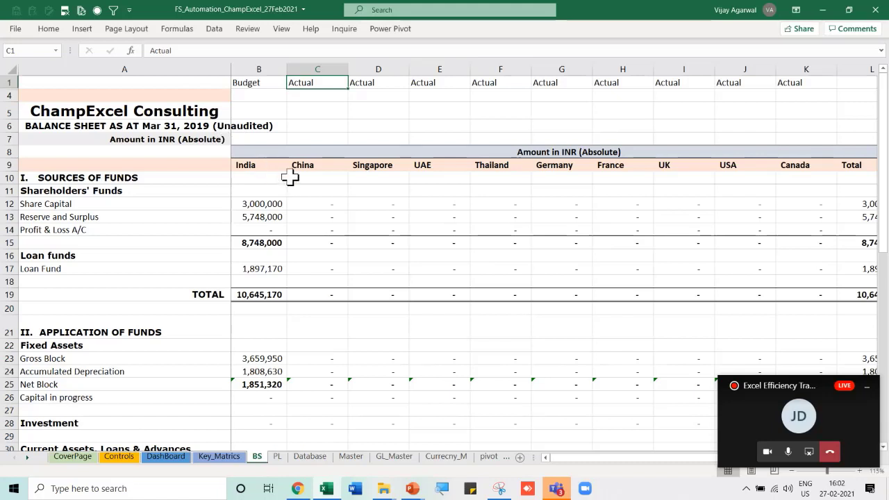
# Copy the India header in B9 of the BS sheet across the other country headers C9:K9
pyautogui.click(249, 170)
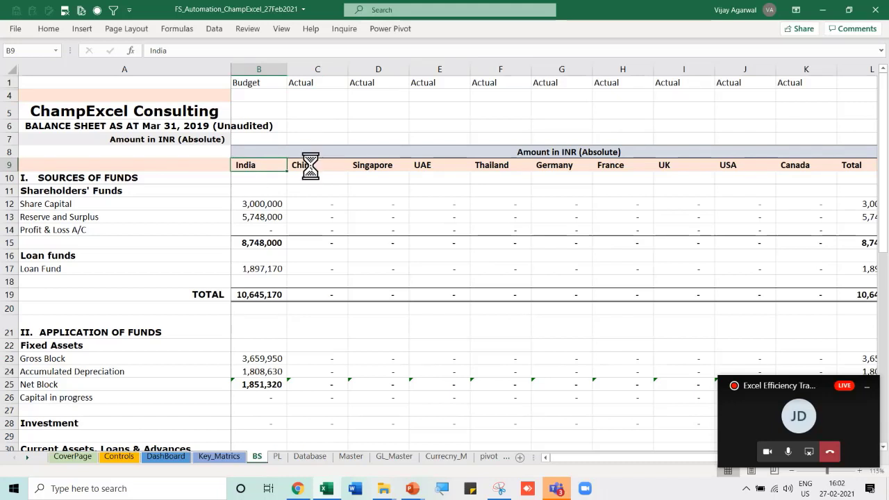
pyautogui.hotkey('ctrl', 'c')
pyautogui.moveTo(310, 165); pyautogui.dragTo(785, 165)
pyautogui.hotkey('ctrl', 'v')
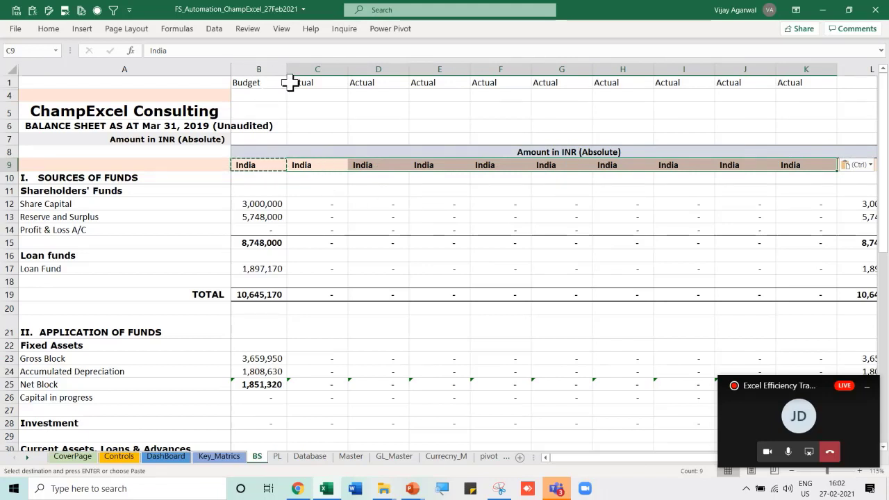
# Copy the Budget type from B1 into cell E1 on the BS sheet
pyautogui.click(257, 84)
pyautogui.hotkey('ctrl', 'c')
pyautogui.click(428, 84)
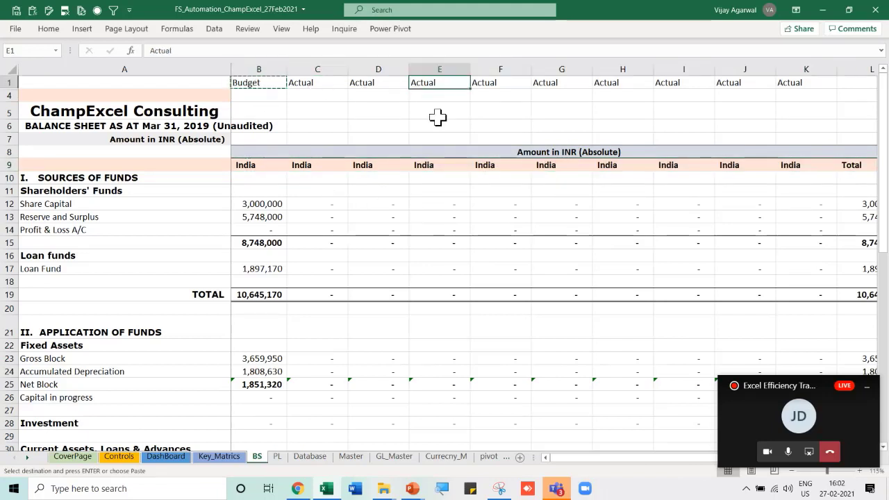
pyautogui.hotkey('ctrl', 'v')
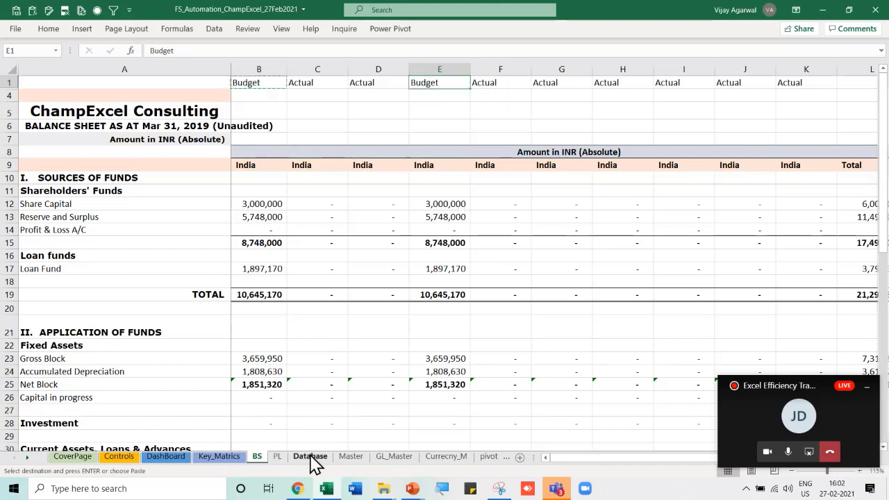
# Try to change the Country entries in C4:C25 on the Database sheet to Africa
pyautogui.click(311, 457)
pyautogui.moveTo(174, 127); pyautogui.dragTo(175, 397)
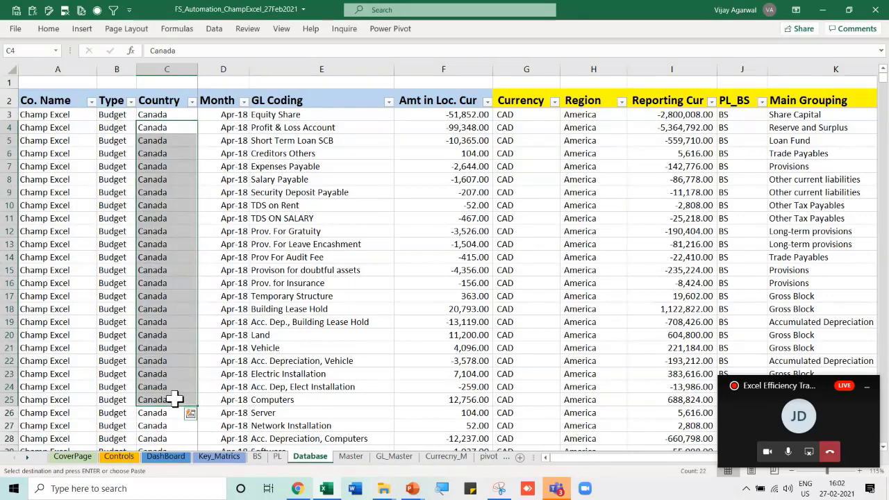
pyautogui.write('Africa')
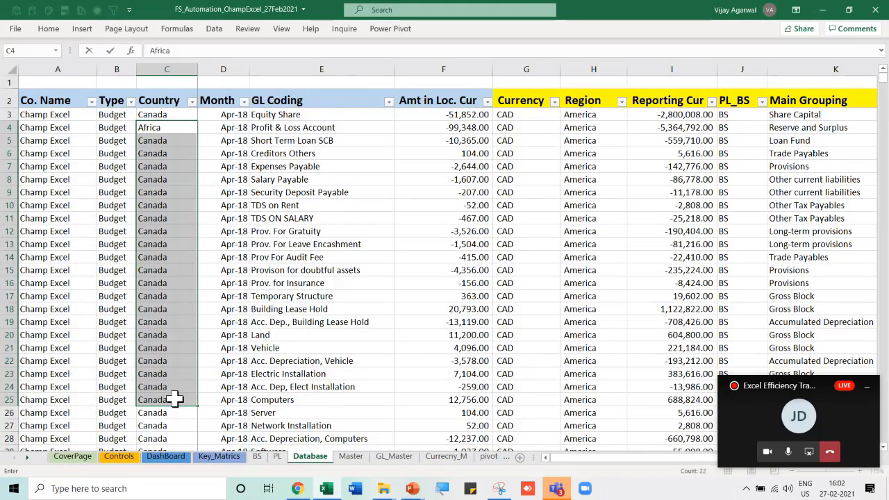
pyautogui.hotkey('ctrl', 'Return')
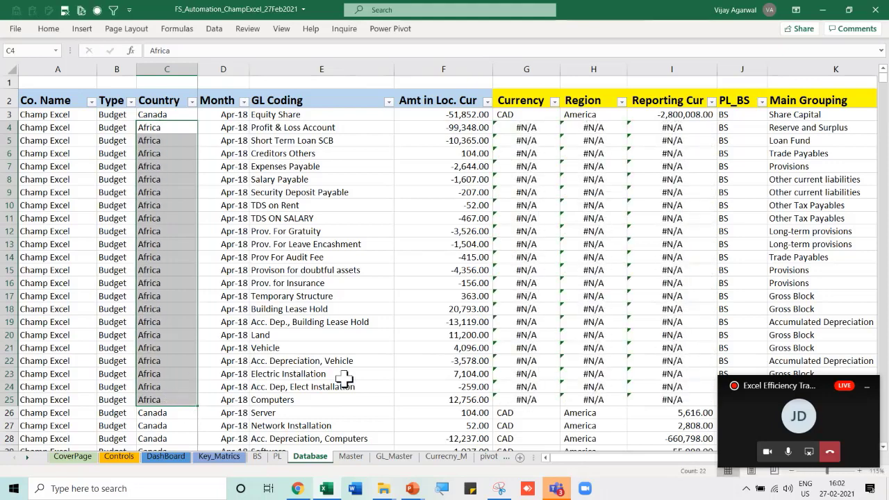
# Check the country headers on the PL sheet, then return to the Country column on the Database sheet
pyautogui.click(276, 456)
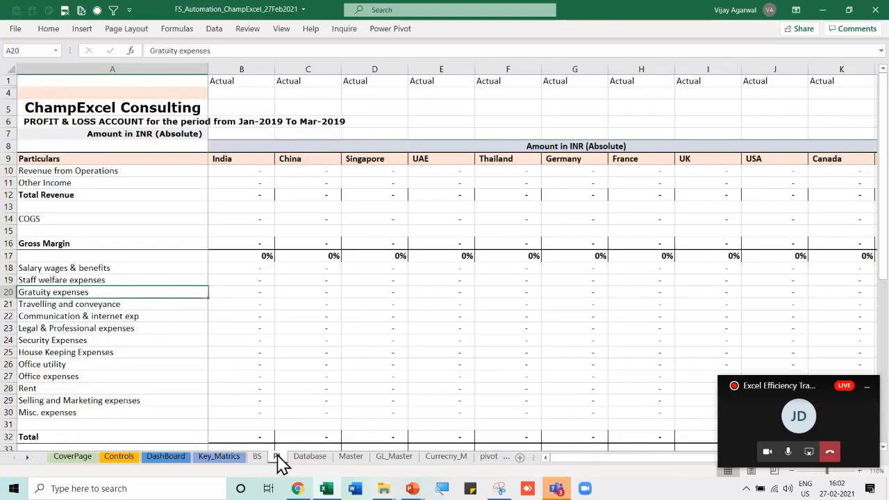
pyautogui.click(296, 160)
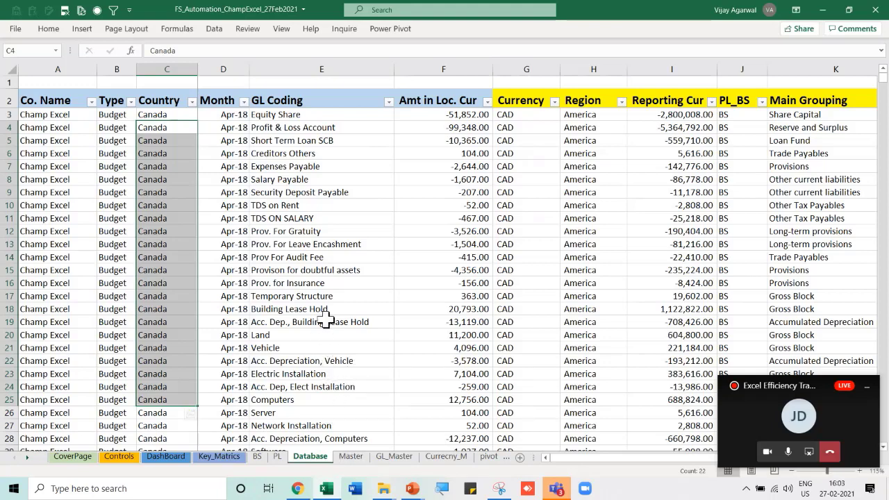
pyautogui.hotkey('ctrl', 'q')
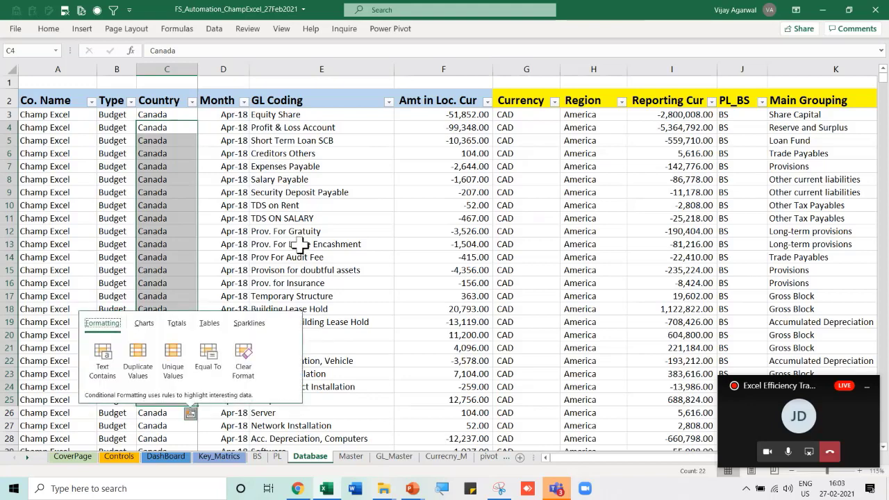
pyautogui.press('Escape')
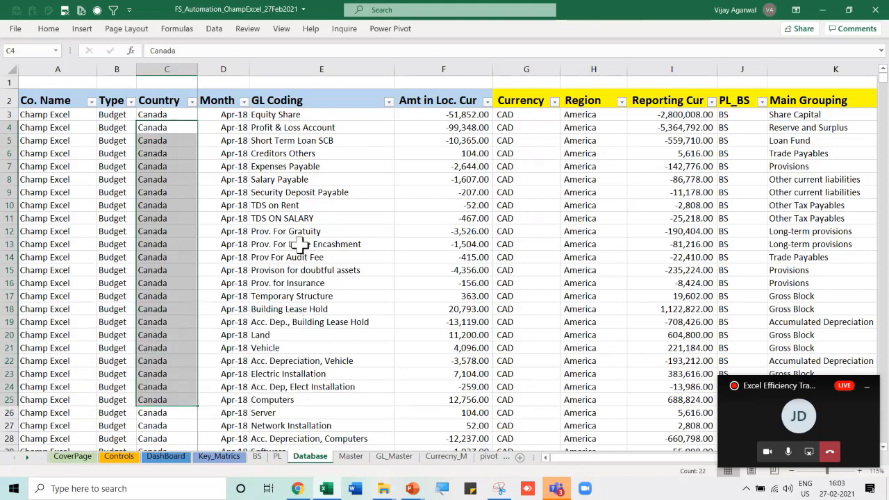
# Restore the Type entries on the Database sheet to Actual
pyautogui.hotkey('ctrl', 'c')
pyautogui.hotkey('ctrl', 'pageup')
pyautogui.hotkey('ctrl', 'pageup')
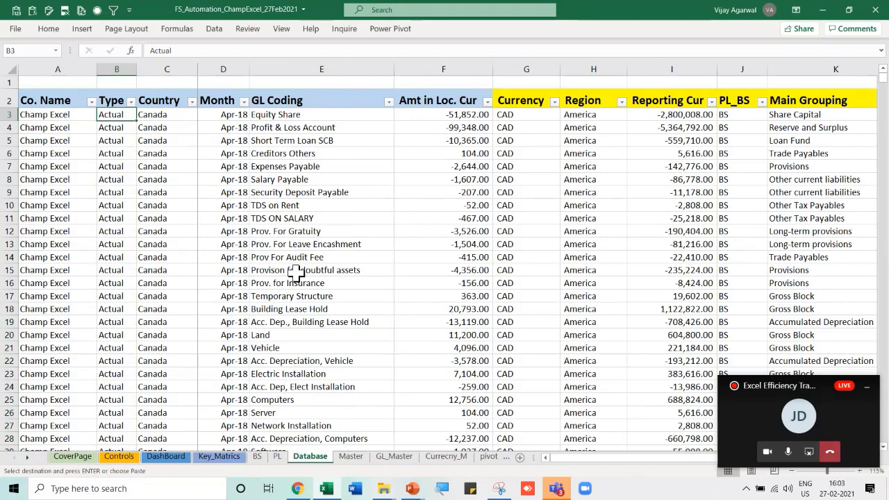
# Set the DashBoard report's region to Europe and its country to Germany
pyautogui.click(161, 458)
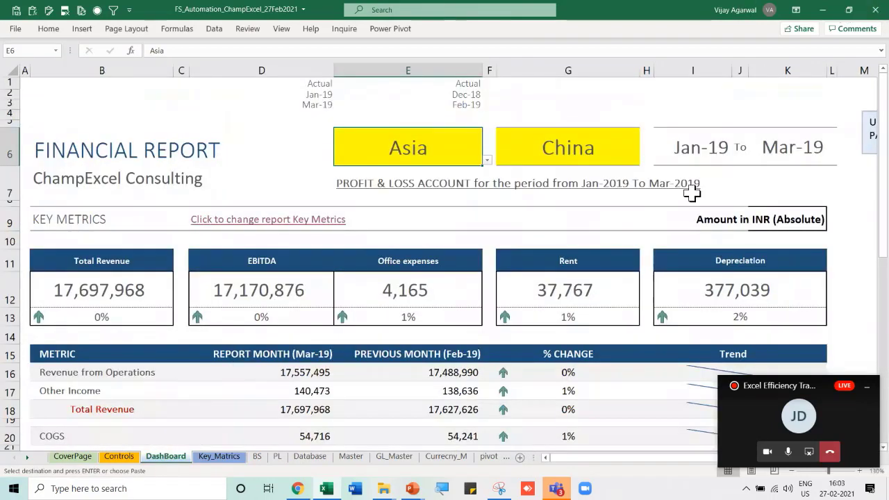
pyautogui.click(559, 156)
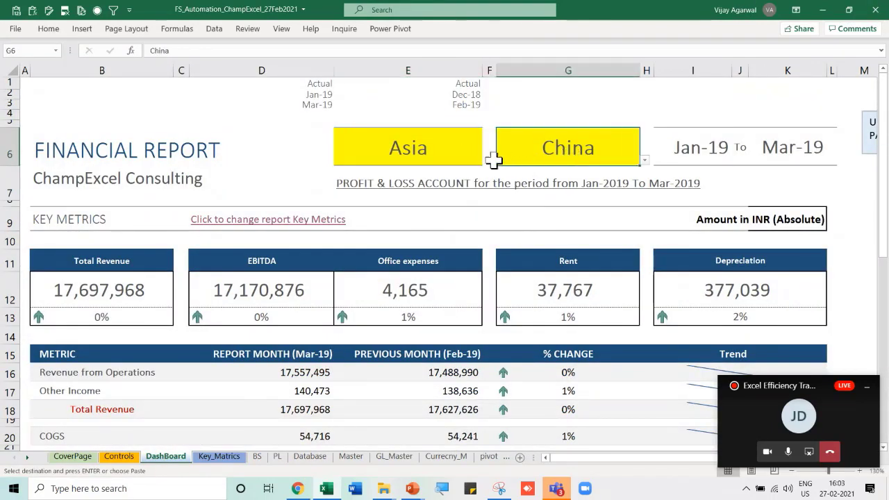
pyautogui.click(470, 150)
pyautogui.click(487, 161)
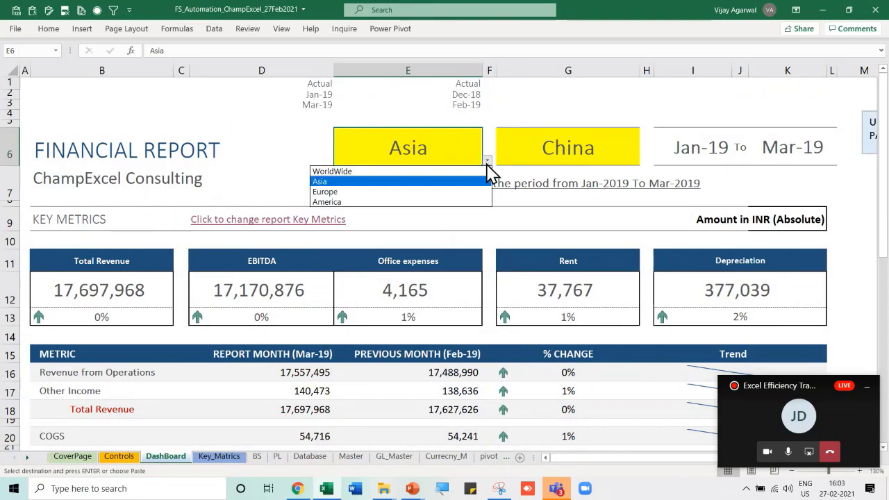
pyautogui.click(459, 191)
pyautogui.click(588, 149)
pyautogui.click(644, 160)
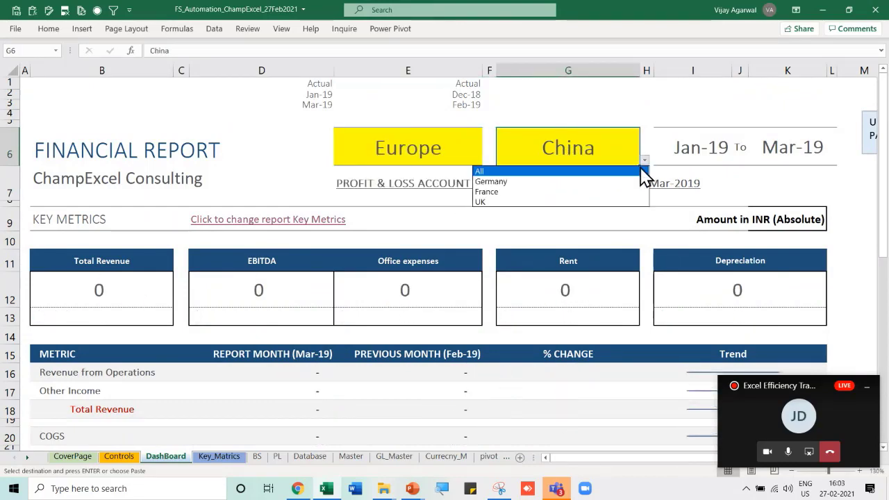
pyautogui.click(596, 182)
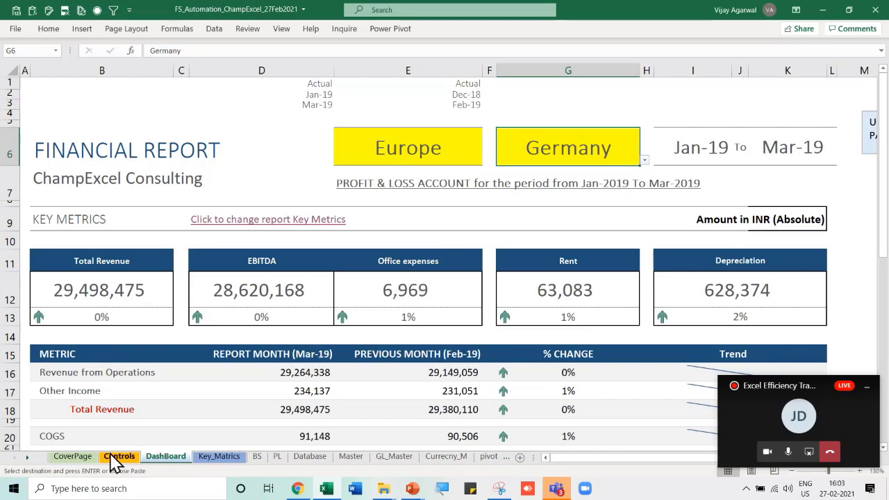
# Set the report currency on the CoverPage sheet to USD and return to the DashBoard to view the figures
pyautogui.click(75, 456)
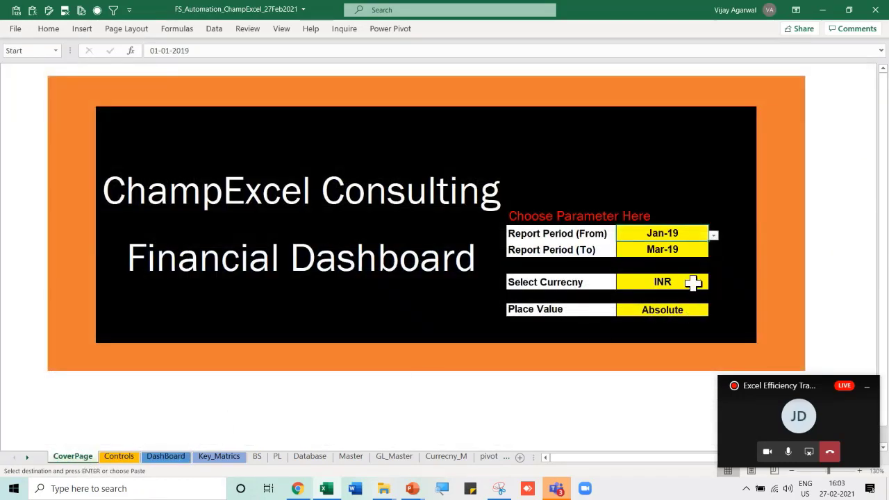
pyautogui.click(693, 282)
pyautogui.click(712, 285)
pyautogui.scroll(-1, 707, 321)
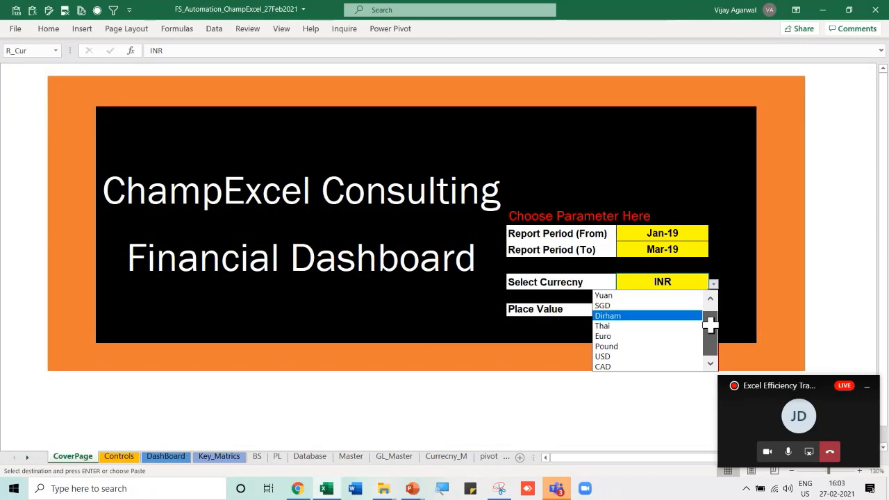
pyautogui.click(640, 357)
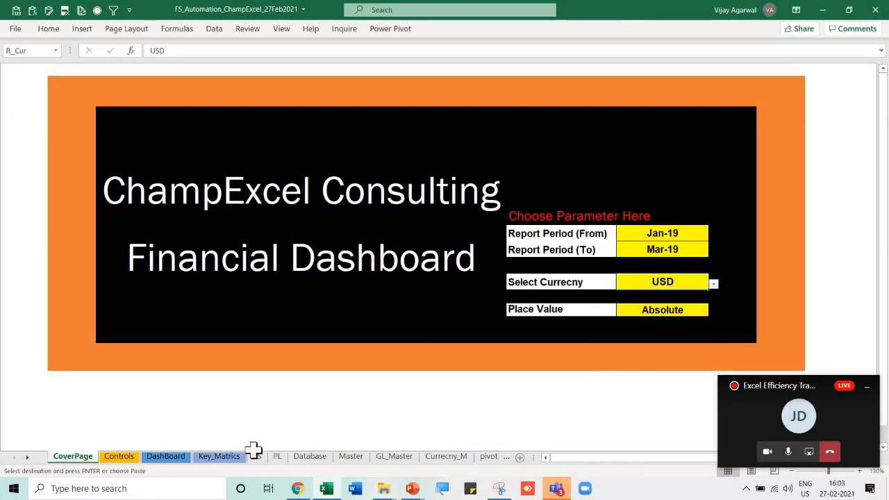
pyautogui.click(166, 456)
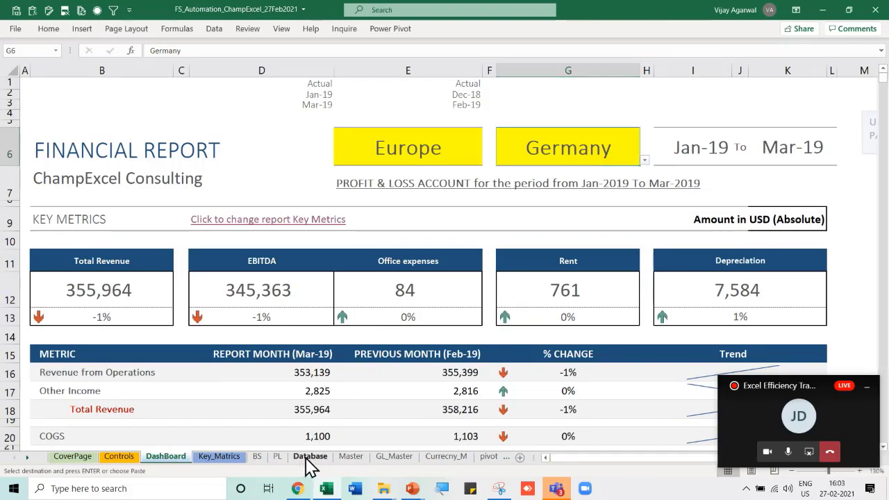
# Review the Country list and the Region mapping in columns A and B of the Master sheet
pyautogui.click(309, 457)
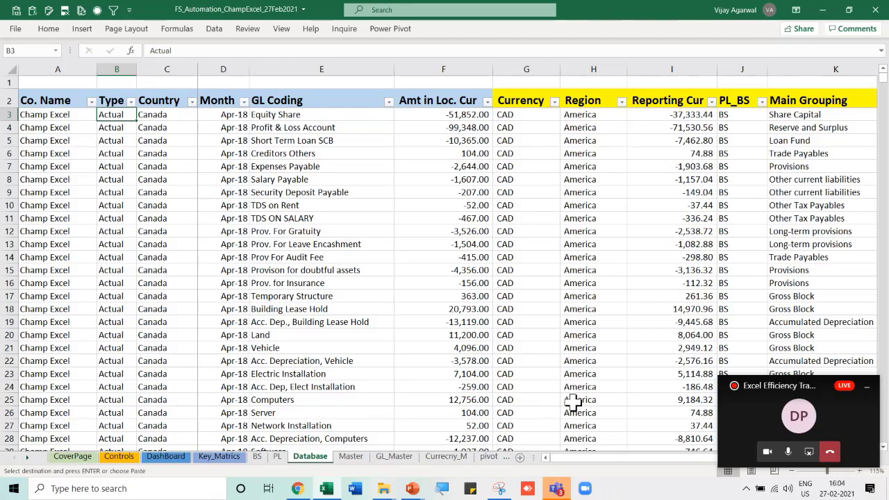
pyautogui.click(351, 457)
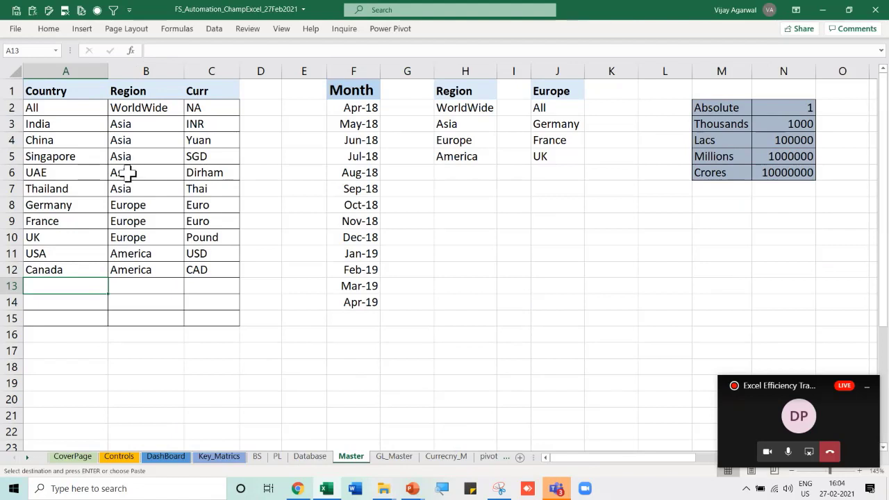
pyautogui.click(65, 109)
pyautogui.click(46, 231)
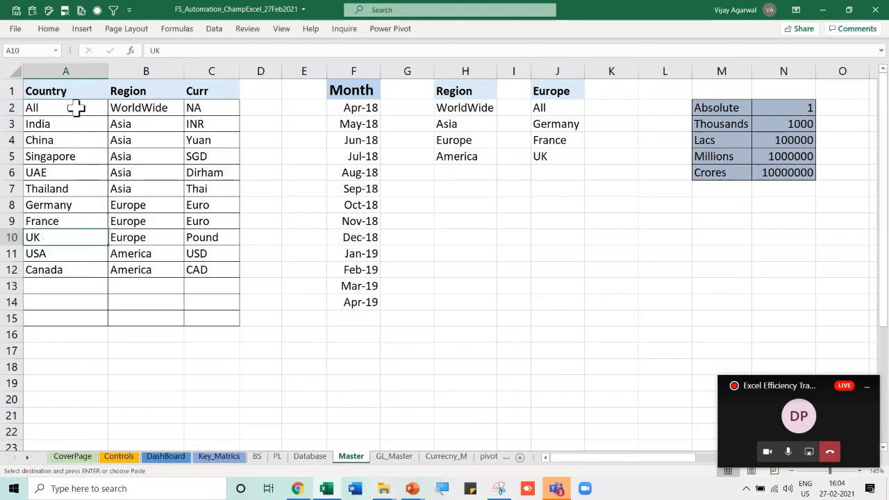
pyautogui.moveTo(76, 107); pyautogui.dragTo(62, 237)
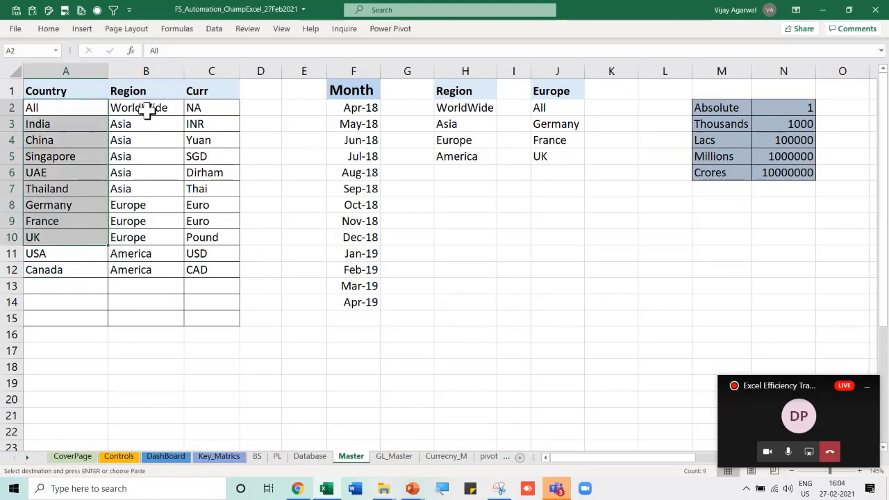
pyautogui.moveTo(146, 112); pyautogui.dragTo(132, 270)
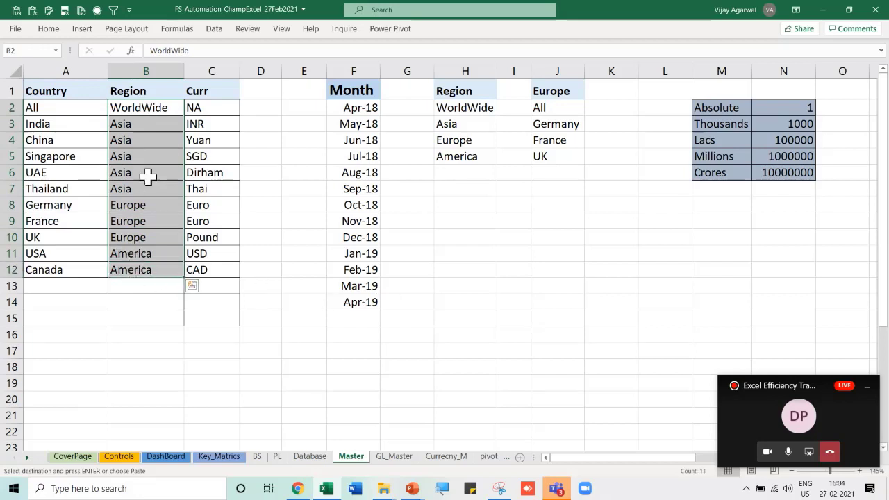
# Add a new entry in row 13 of the Master table with country Africa, region Africa Region and currency ABC
pyautogui.click(71, 288)
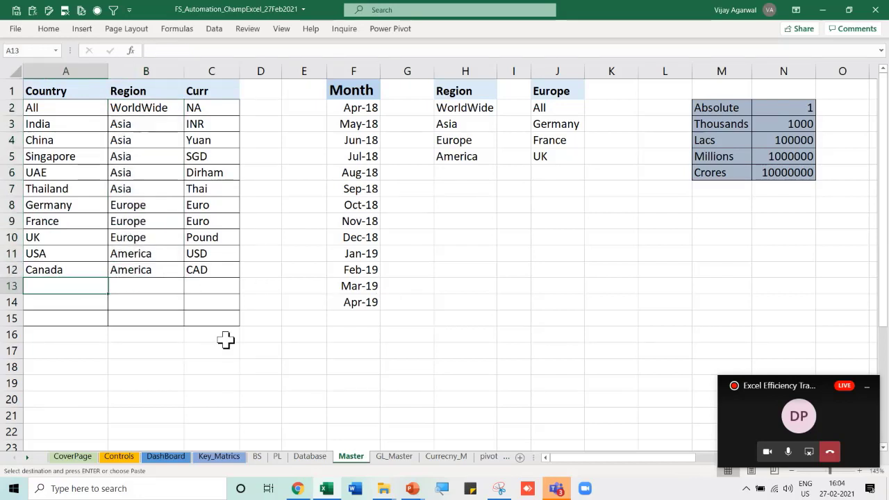
pyautogui.write('Africa')
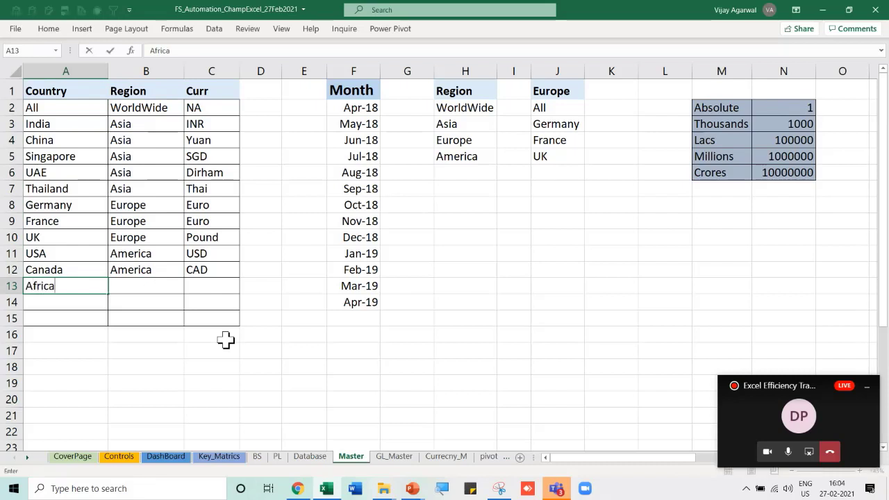
pyautogui.press('Tab')
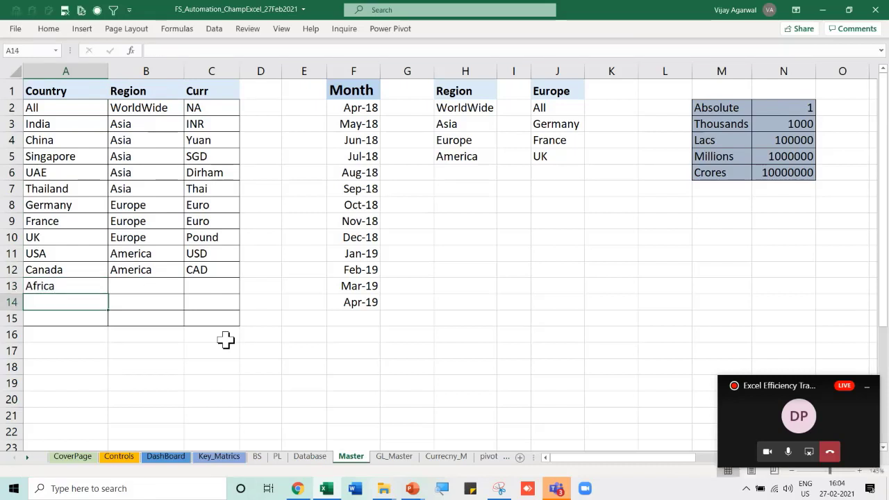
pyautogui.write('Afr')
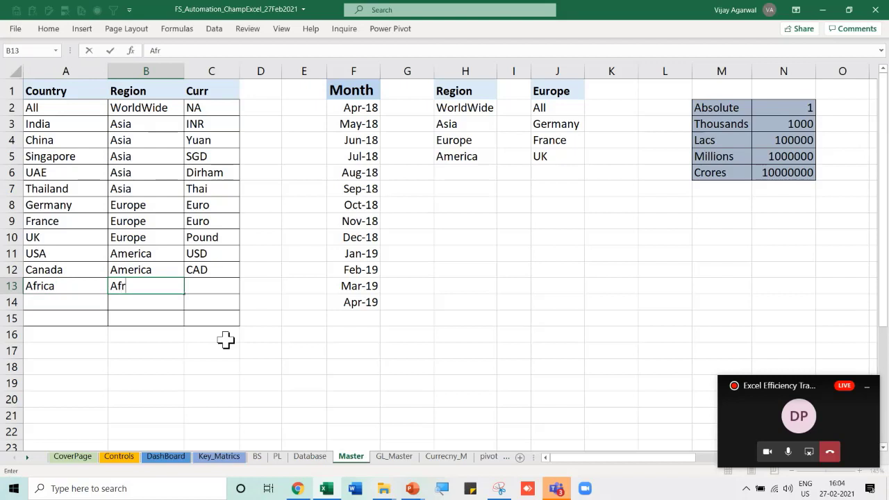
pyautogui.write('ica Regio')
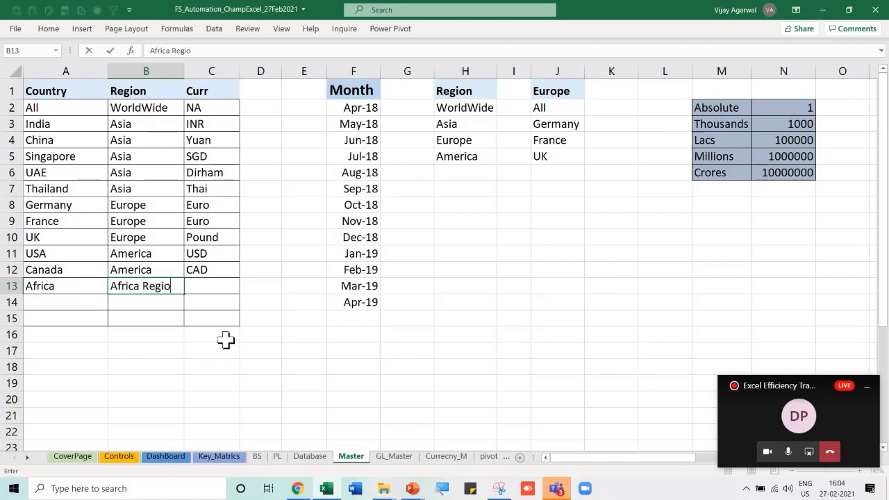
pyautogui.write('n')
pyautogui.press('Tab')
pyautogui.write('A')
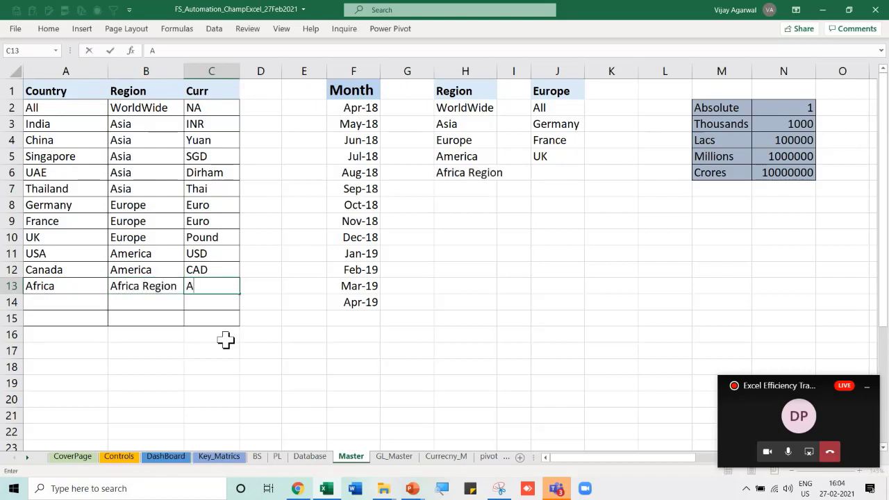
pyautogui.write('BC')
pyautogui.press('Return')
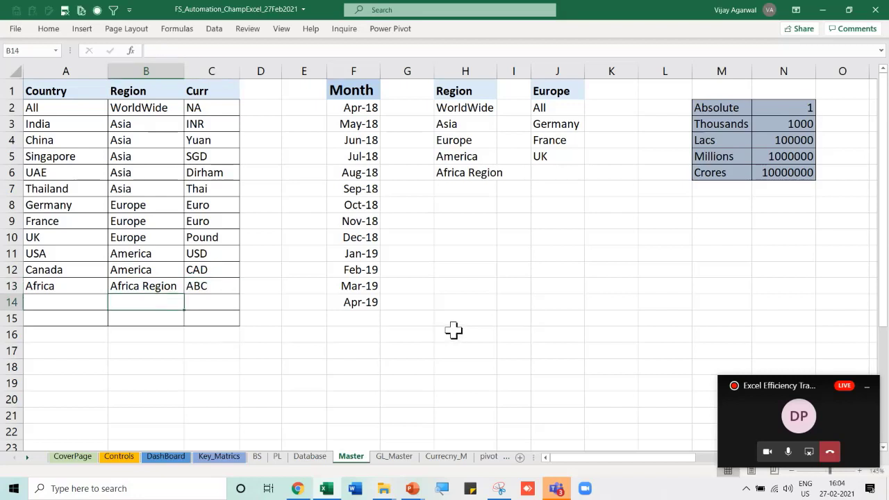
# Inspect the formula in H2 that generates the unique Region list on the Master sheet
pyautogui.click(462, 321)
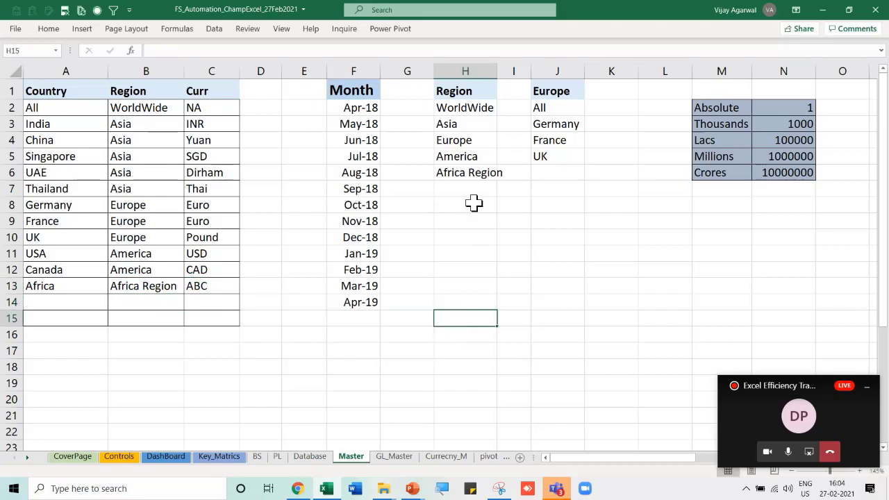
pyautogui.click(469, 109)
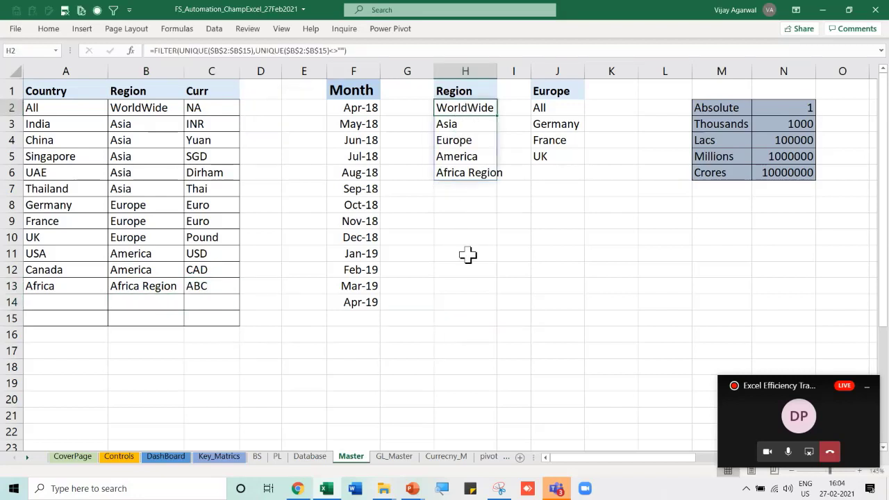
pyautogui.click(457, 337)
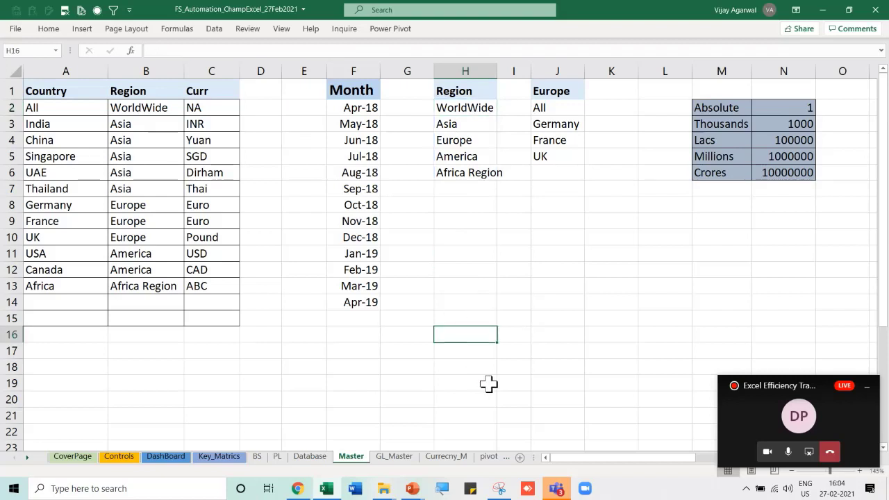
pyautogui.press('Down')
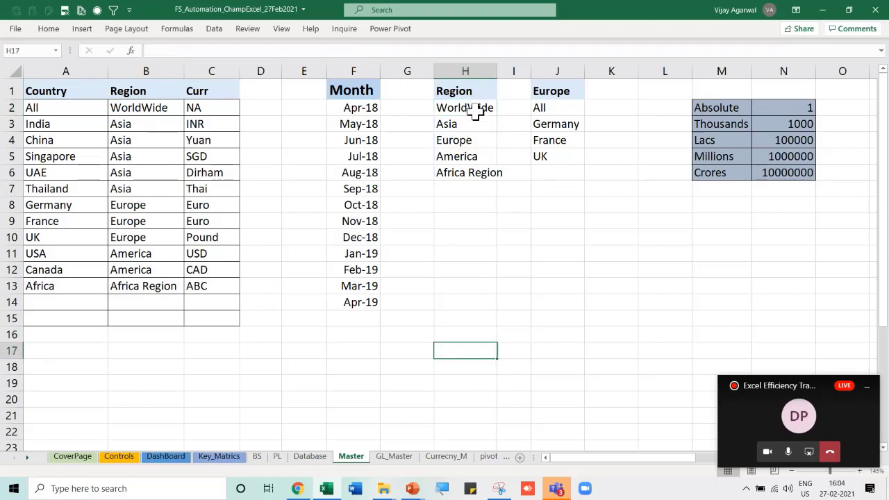
pyautogui.click(475, 114)
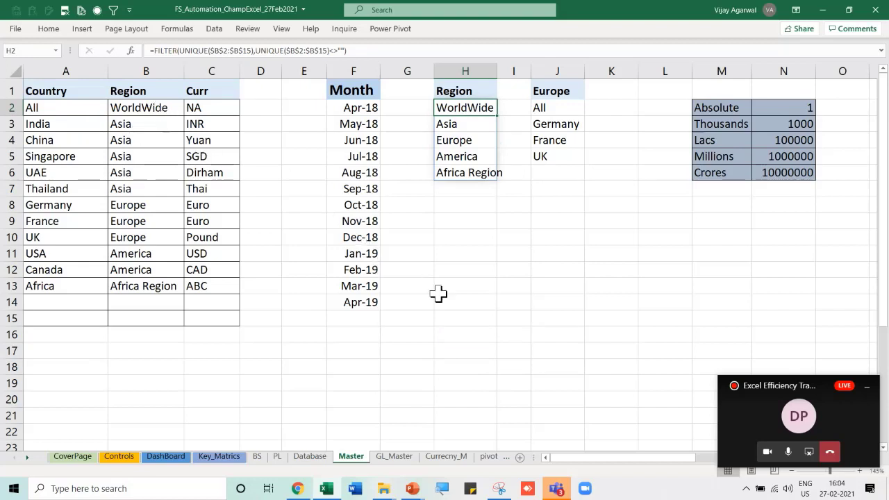
pyautogui.click(494, 335)
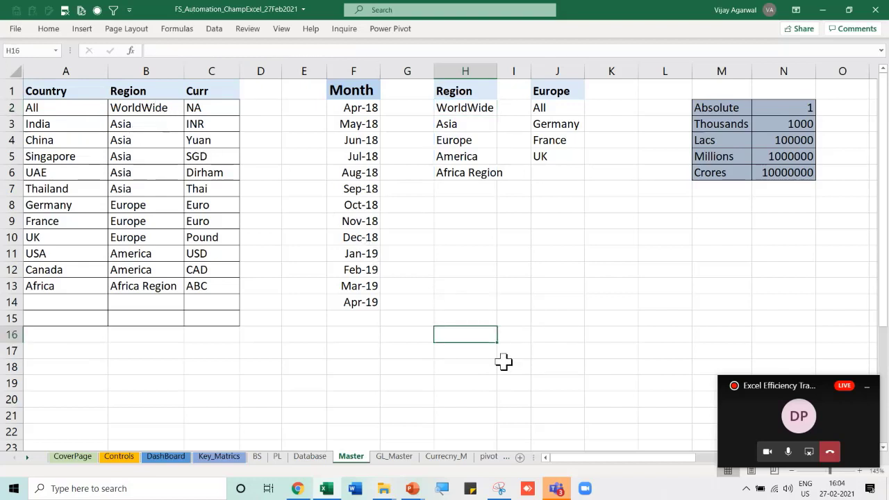
pyautogui.write('=filter(')
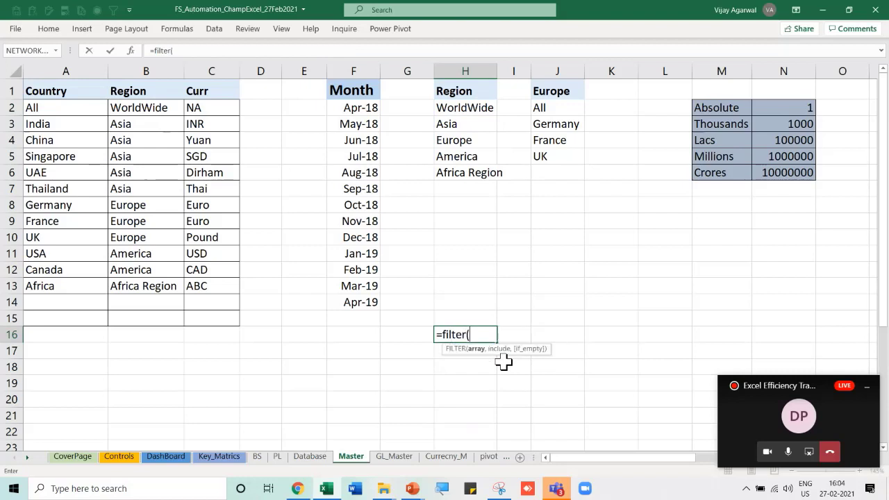
pyautogui.moveTo(159, 109); pyautogui.dragTo(141, 319)
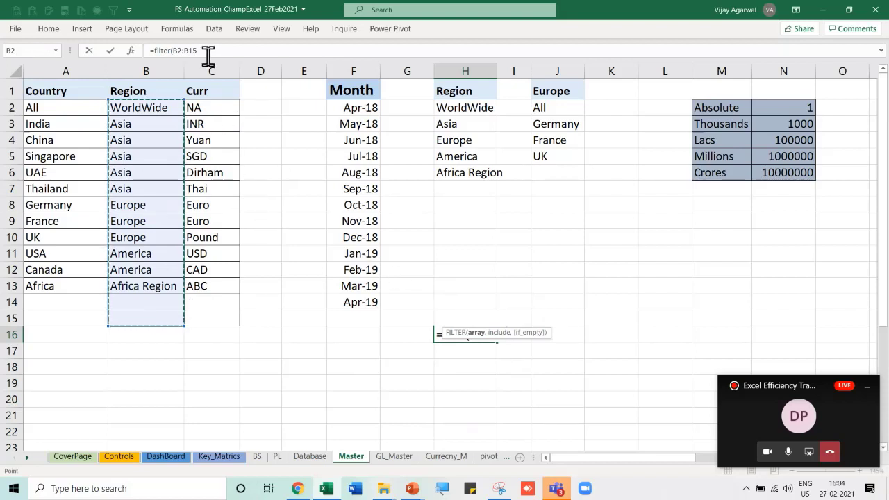
pyautogui.press('Escape')
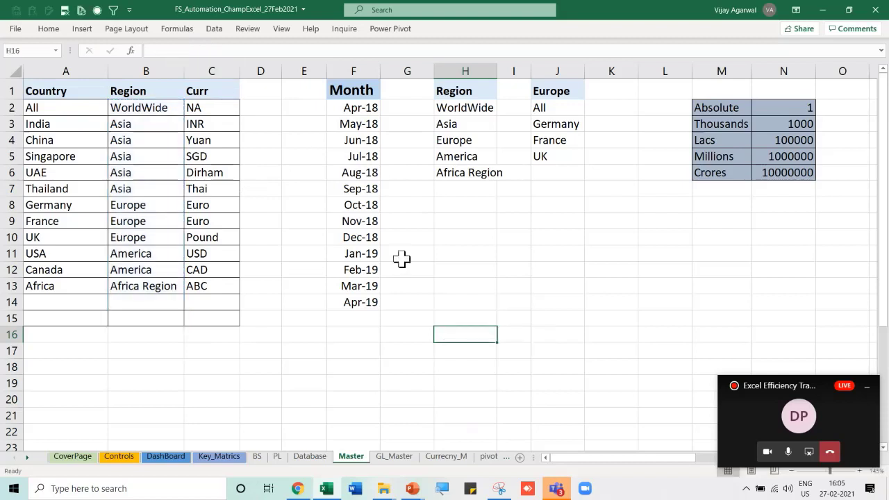
# Enter =UNIQUE(B2:B15) in cell H16 of the Master sheet to list the distinct regions
pyautogui.write('=un')
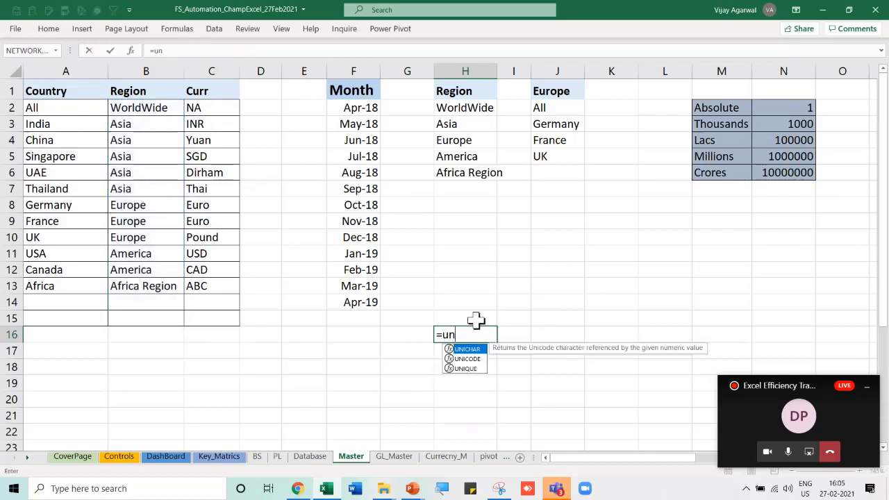
pyautogui.write('ique(')
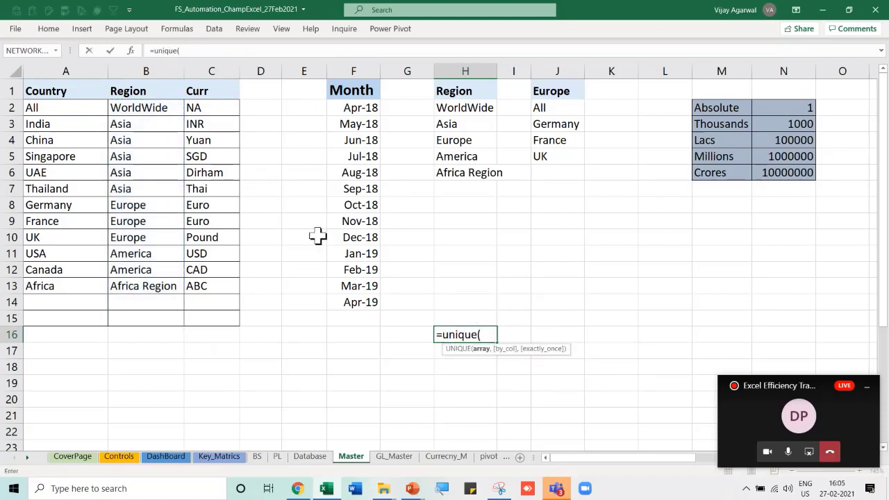
pyautogui.moveTo(147, 112); pyautogui.dragTo(121, 318)
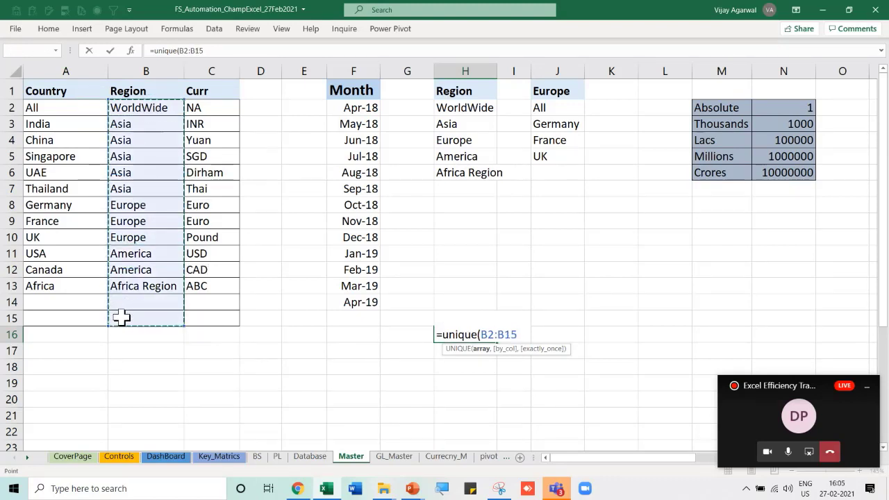
pyautogui.press('Return')
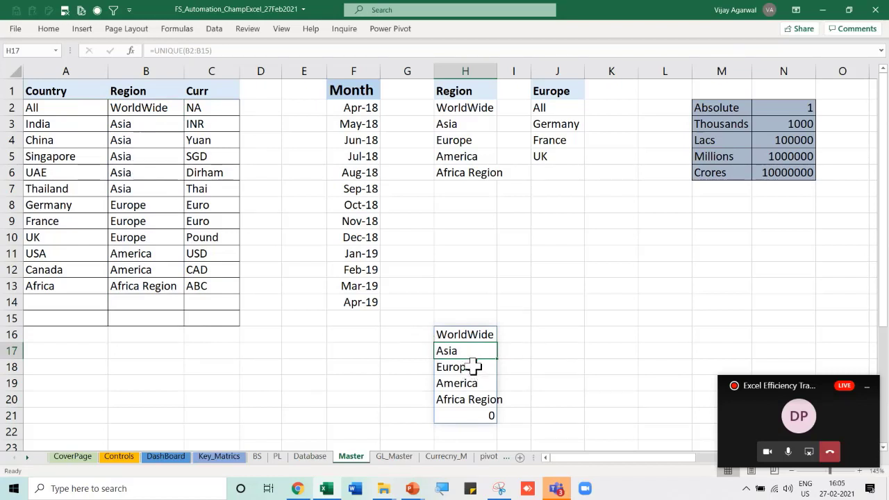
# Compare the empty Region cells B14 and B15 with the last item of the unique region list in H21
pyautogui.click(130, 303)
pyautogui.click(144, 321)
pyautogui.click(145, 304)
pyautogui.click(142, 319)
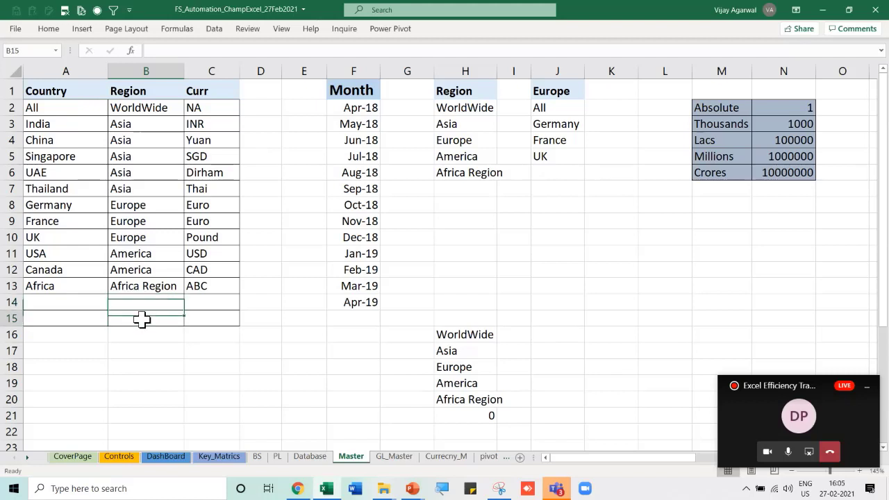
pyautogui.click(487, 416)
# Change the H16 formula to =FILTER(UNIQUE(B2:B15),UNIQUE(B2:B15)<>"") so that blank regions are excluded from the list
pyautogui.click(467, 336)
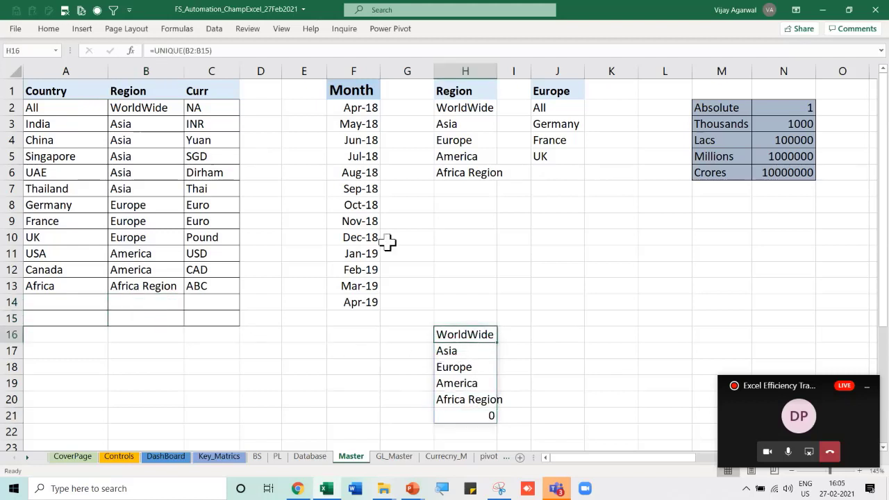
pyautogui.click(154, 50)
pyautogui.write('fi')
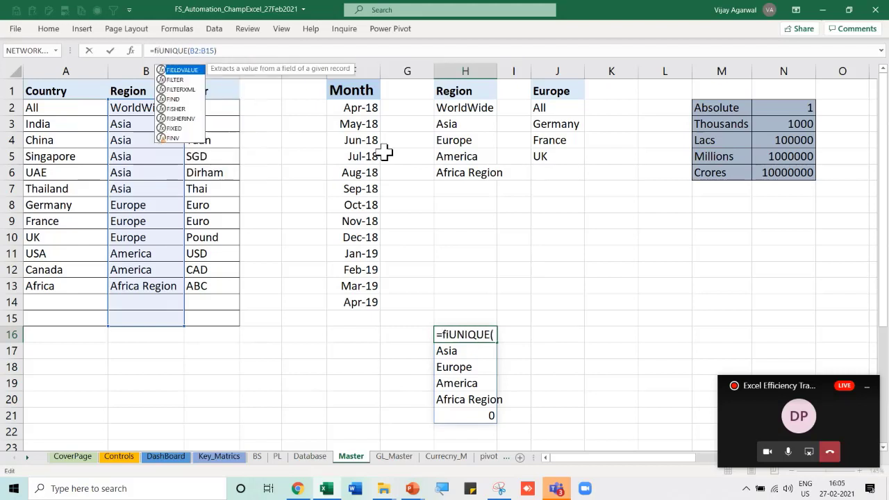
pyautogui.write('lter(')
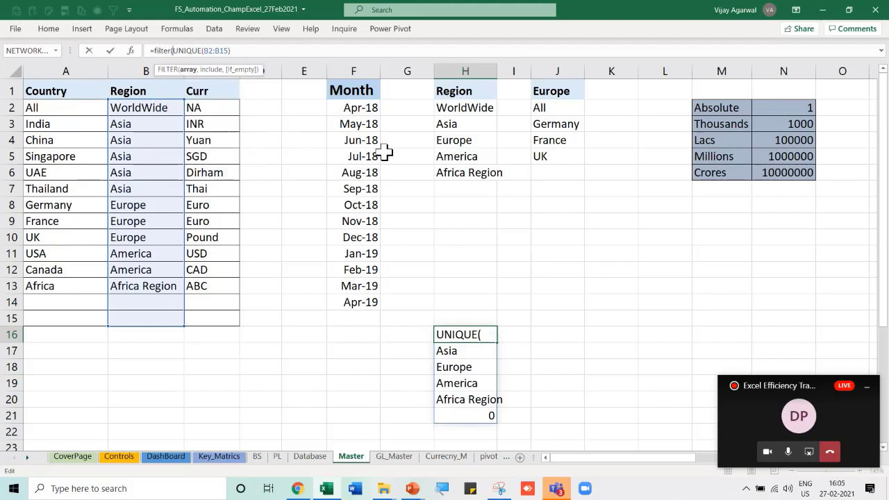
pyautogui.keyDown('shift'); pyautogui.click(238, 53); pyautogui.keyUp('shift')
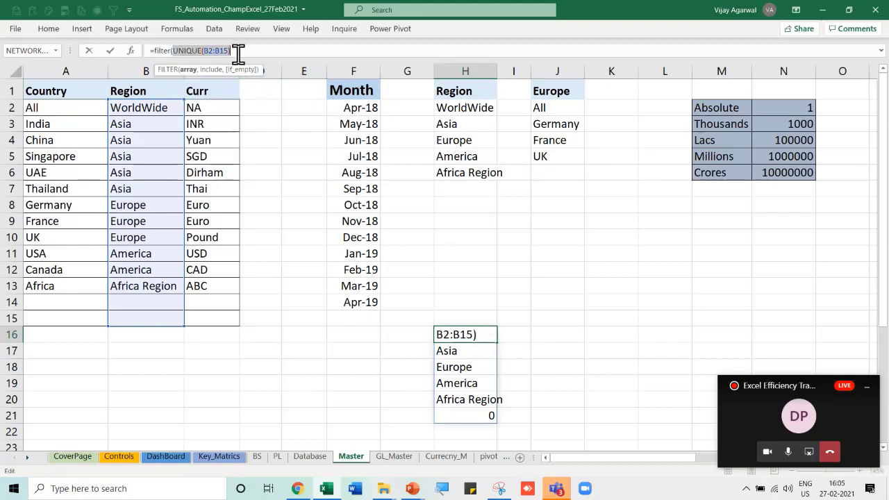
pyautogui.click(238, 53)
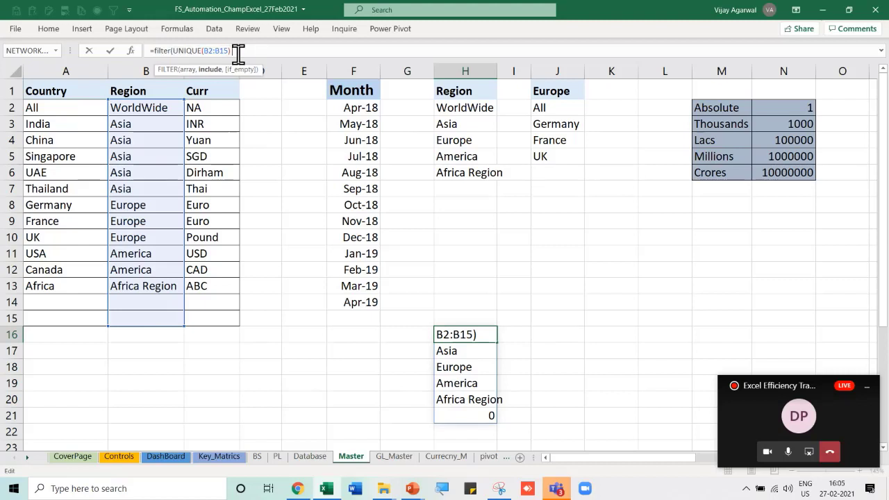
pyautogui.write(',')
pyautogui.hotkey('ctrl', 'v')
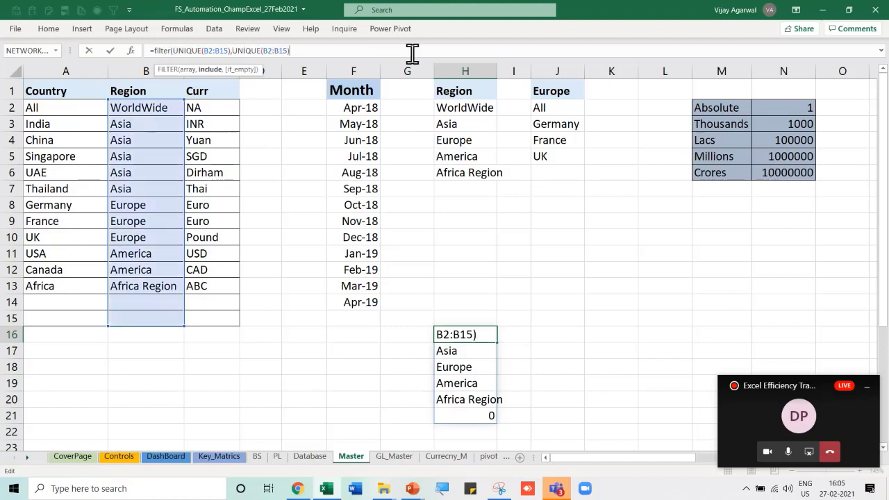
pyautogui.write('<>""')
pyautogui.press('Return')
pyautogui.press('Return')
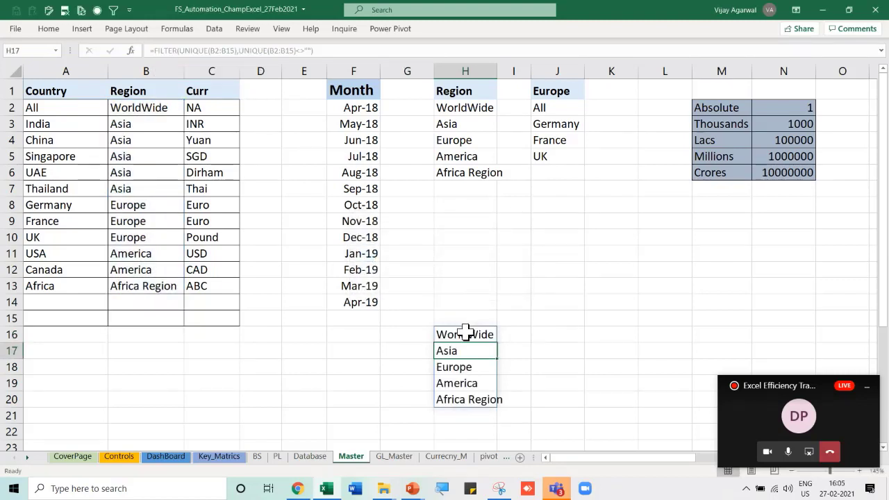
pyautogui.moveTo(465, 332); pyautogui.dragTo(463, 396)
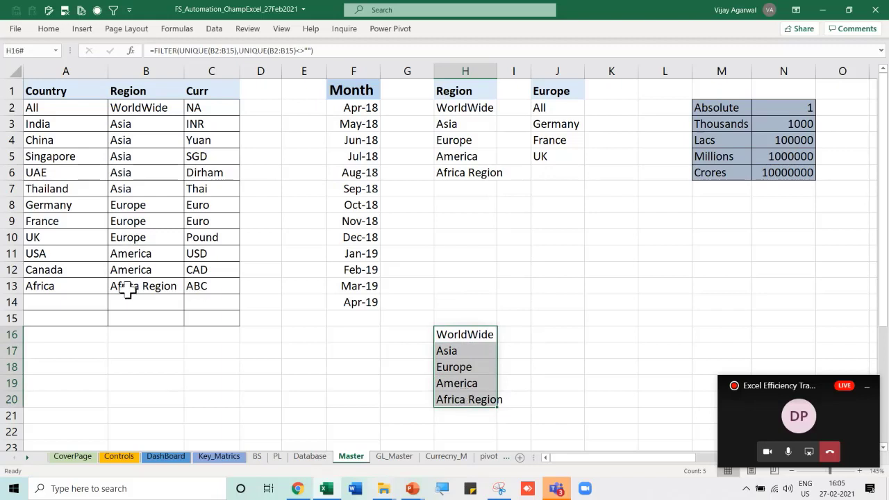
# Add a new entry in row 14 of the Master table with country Australia, region XYZ and currency AUS
pyautogui.click(77, 301)
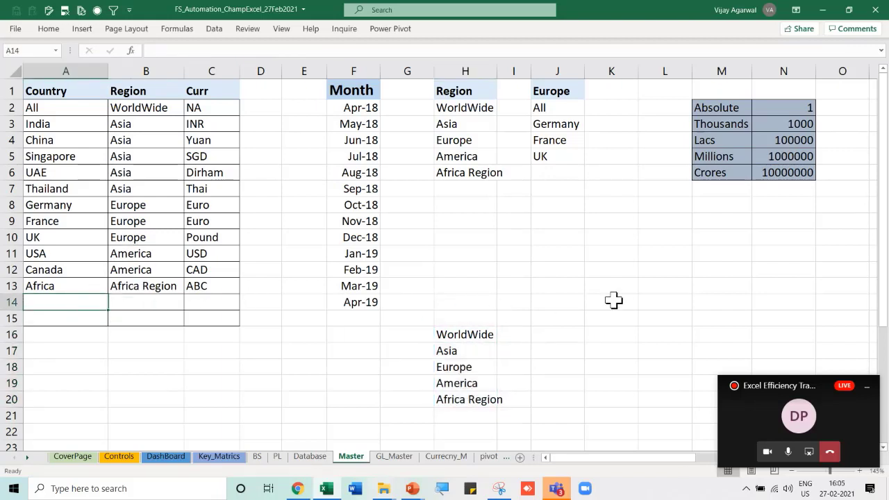
pyautogui.write('Australia')
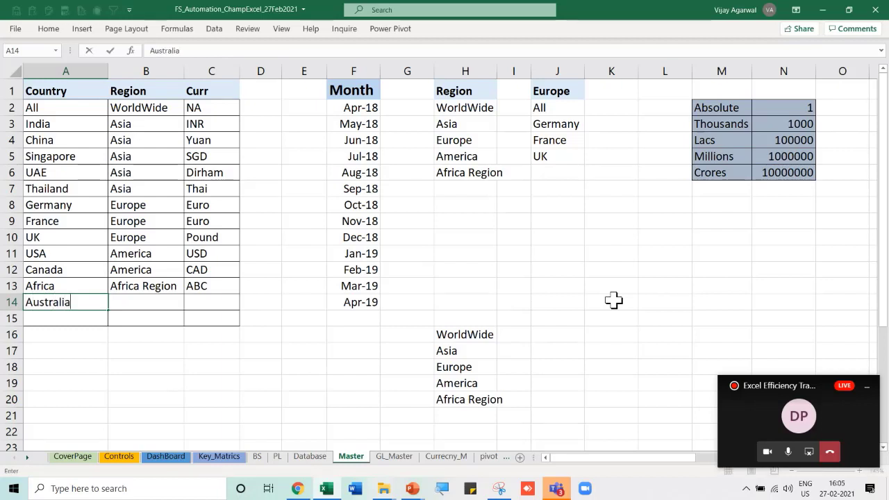
pyautogui.press('Tab')
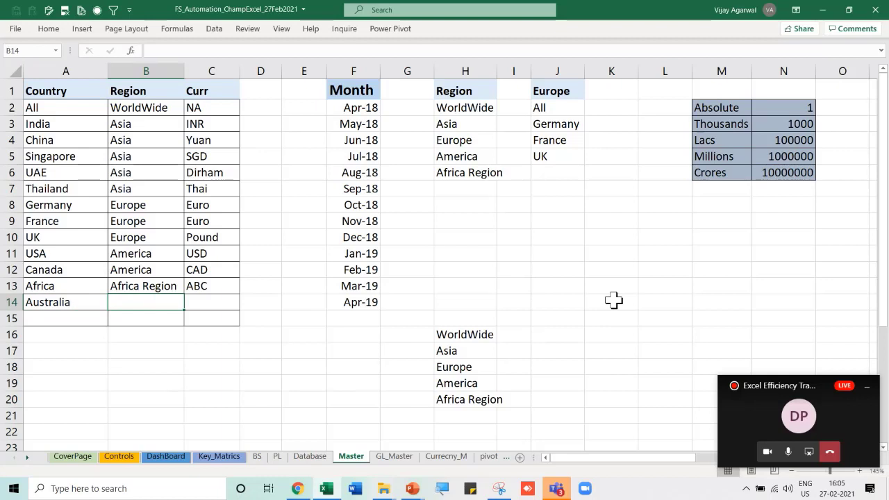
pyautogui.write('A')
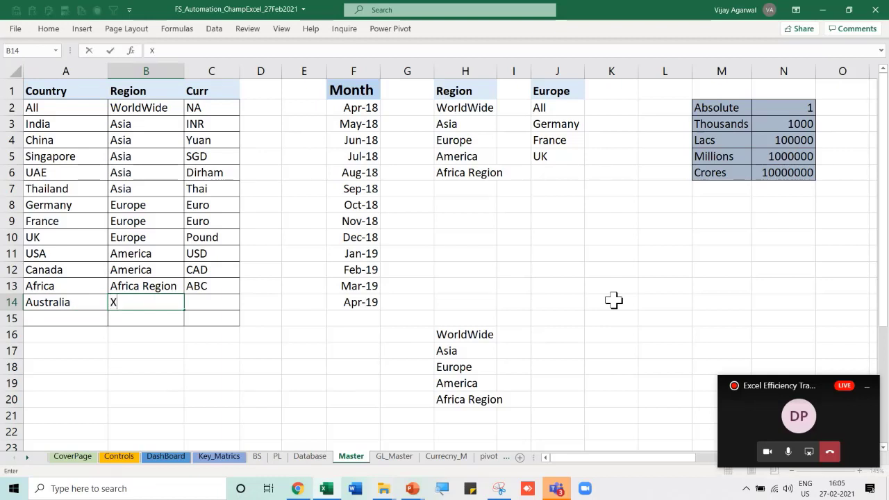
pyautogui.press('Tab')
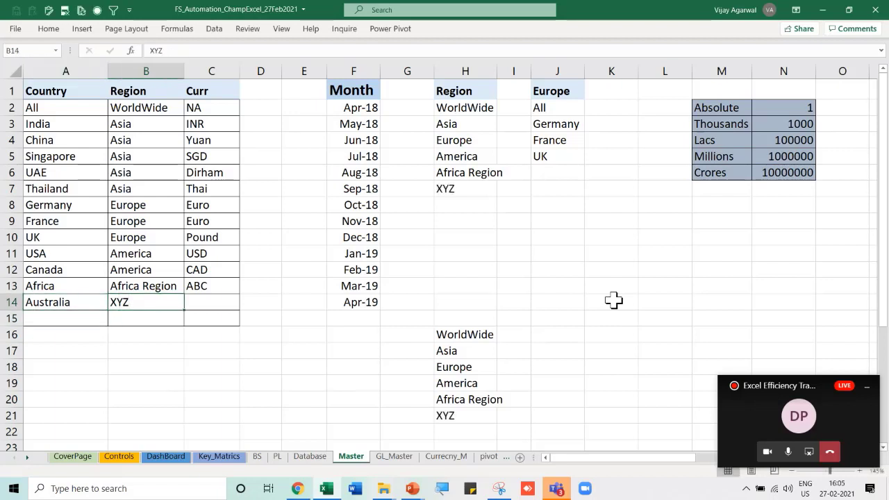
pyautogui.write('AUS')
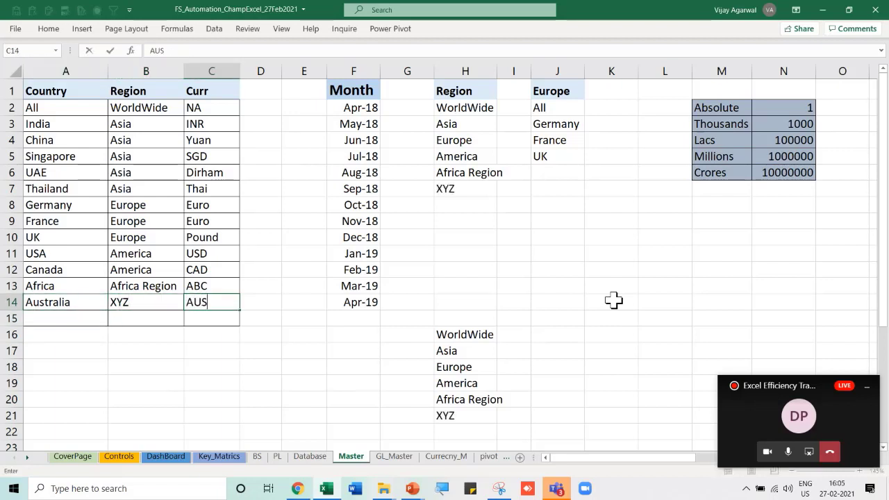
pyautogui.press('Return')
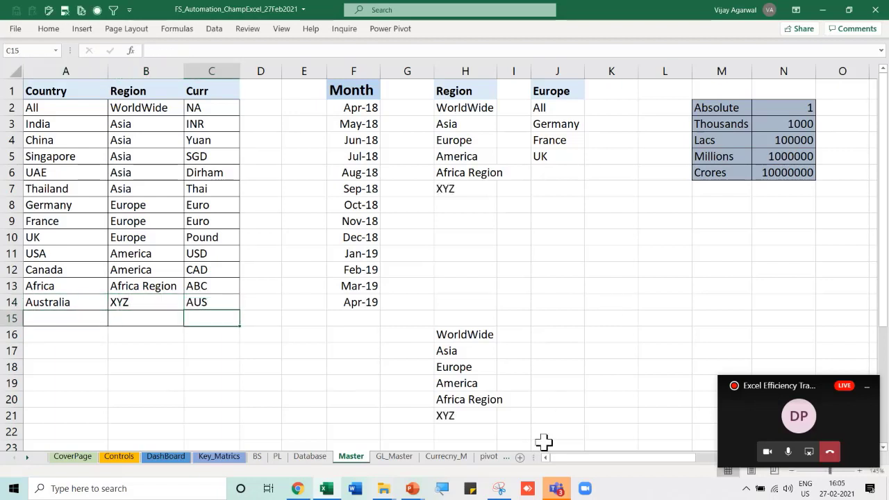
pyautogui.click(464, 417)
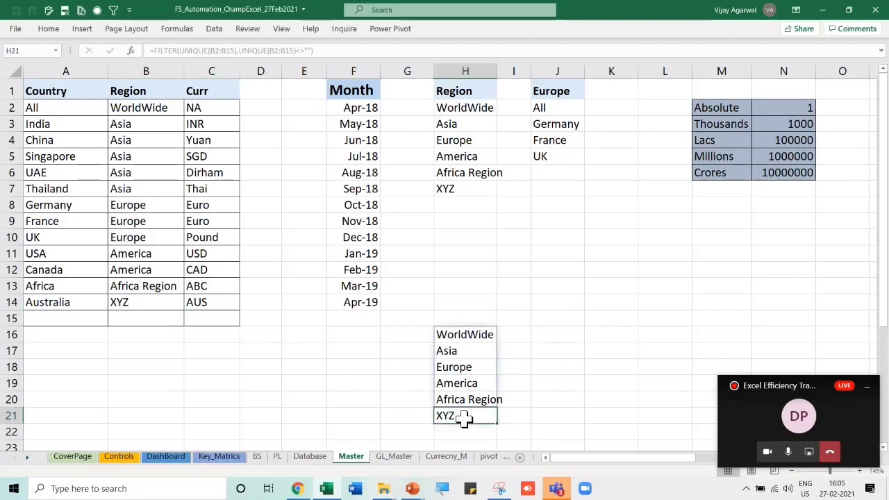
# Change Australia's region in B14 to Asia and check the region list starting at H16
pyautogui.click(161, 304)
pyautogui.write('Asia')
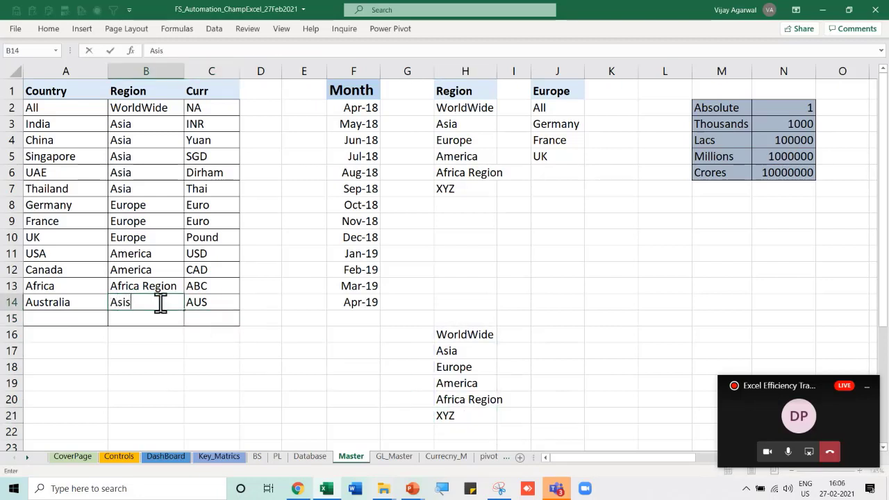
pyautogui.press('Return')
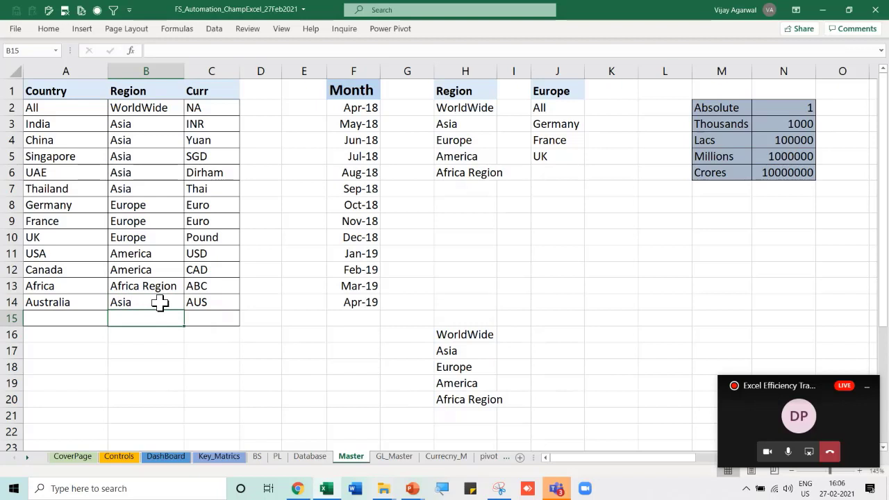
pyautogui.moveTo(438, 335); pyautogui.dragTo(442, 400)
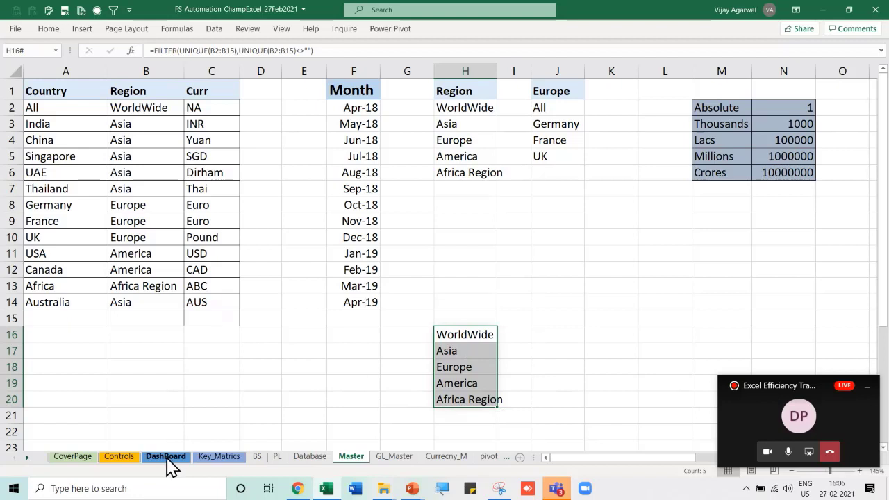
# Set up a data validation rule for cell D18 that allows values from a List
pyautogui.click(248, 370)
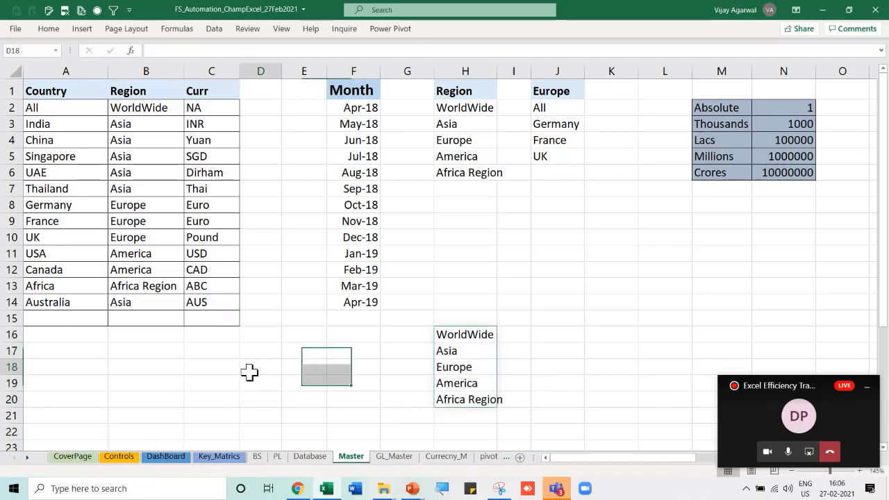
pyautogui.click(216, 30)
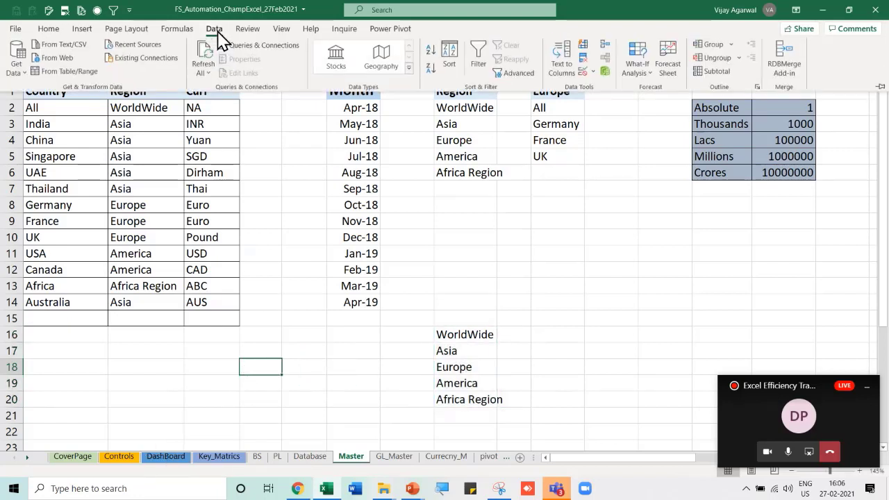
pyautogui.click(594, 76)
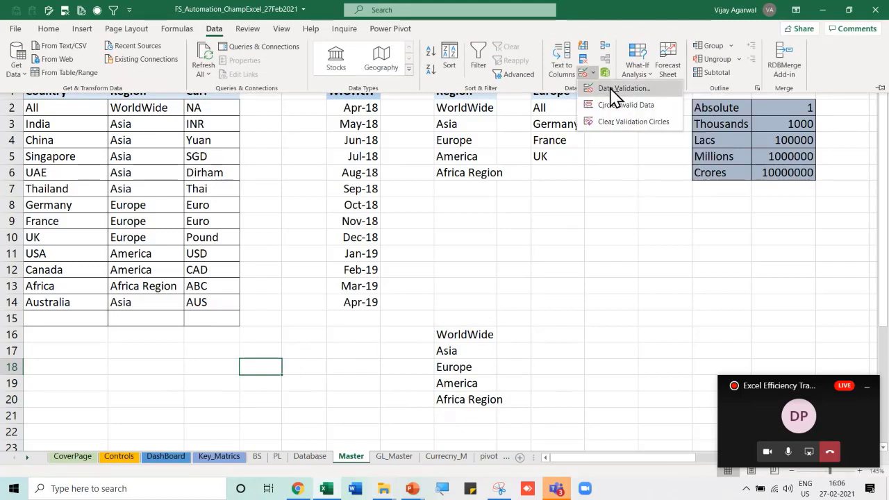
pyautogui.click(615, 92)
pyautogui.moveTo(480, 232); pyautogui.dragTo(655, 119)
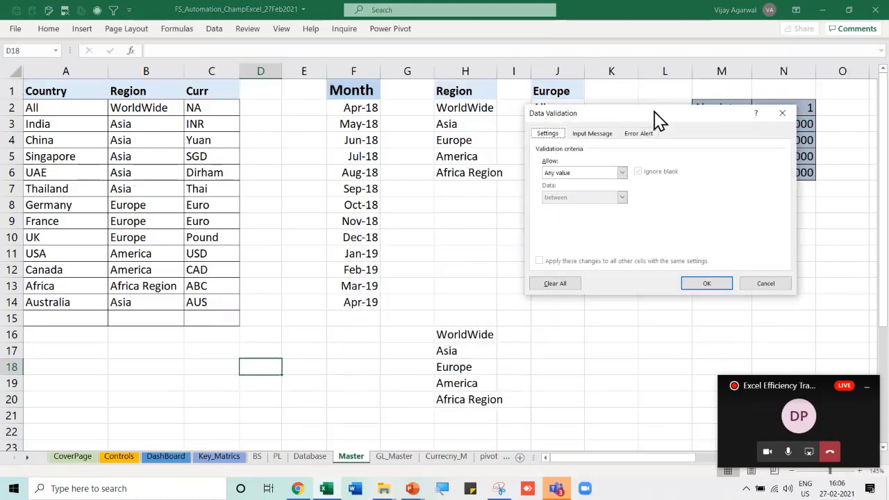
pyautogui.click(625, 172)
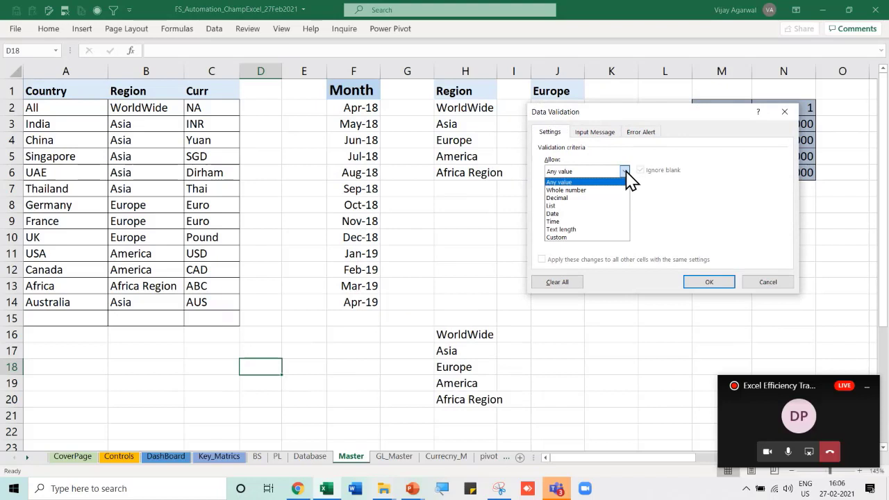
pyautogui.click(578, 202)
pyautogui.click(577, 219)
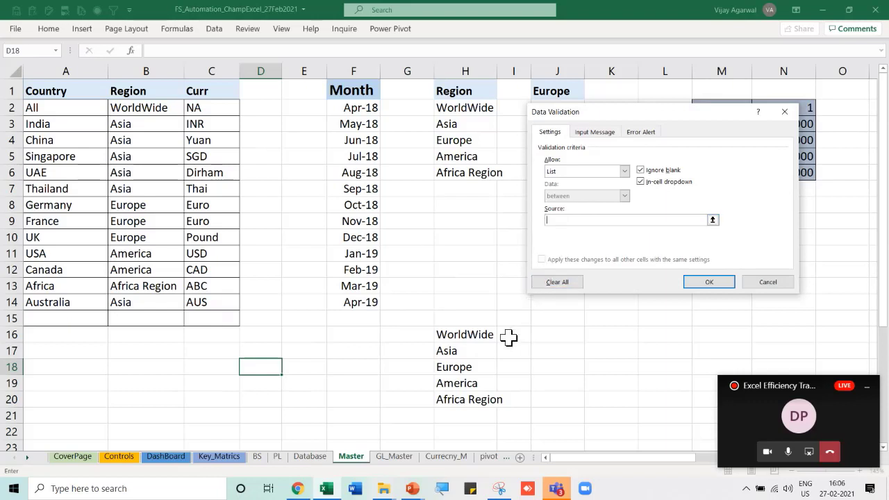
# Apply the spill reference =$H$16# as the validation list source and check the choices offered in D18
pyautogui.click(478, 334)
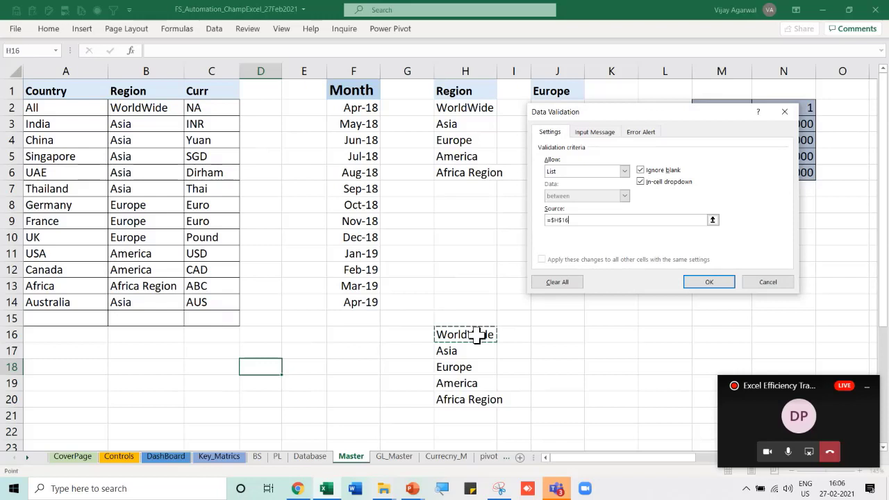
pyautogui.moveTo(477, 334); pyautogui.dragTo(471, 399)
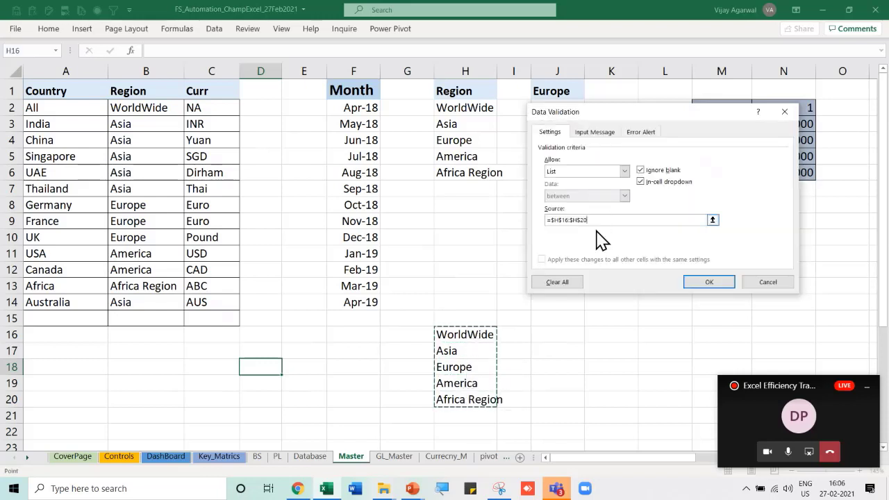
pyautogui.click(465, 332)
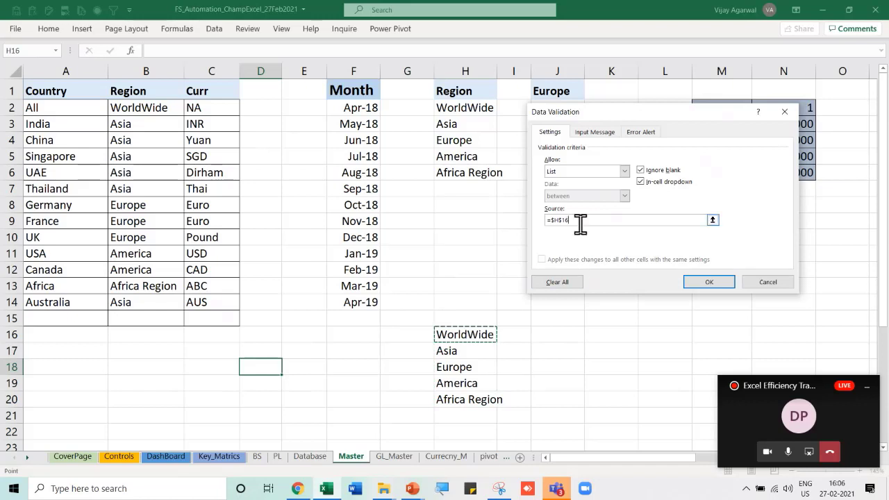
pyautogui.write('#')
pyautogui.click(709, 282)
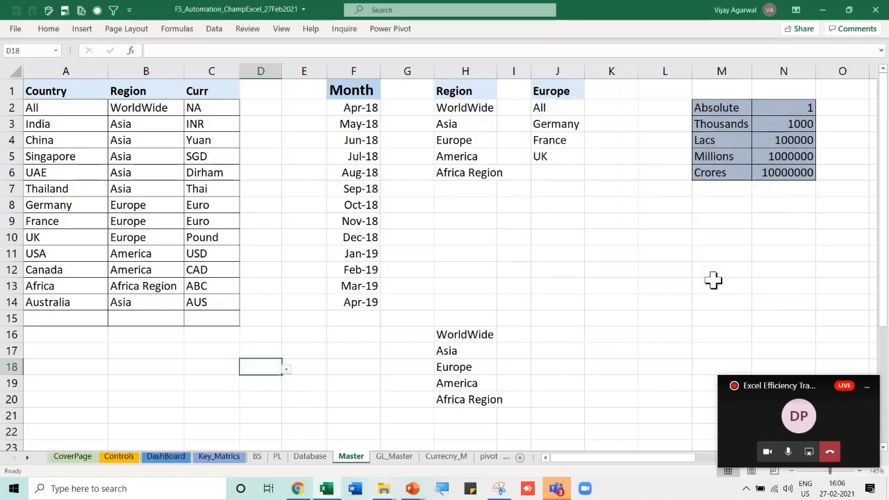
pyautogui.click(287, 370)
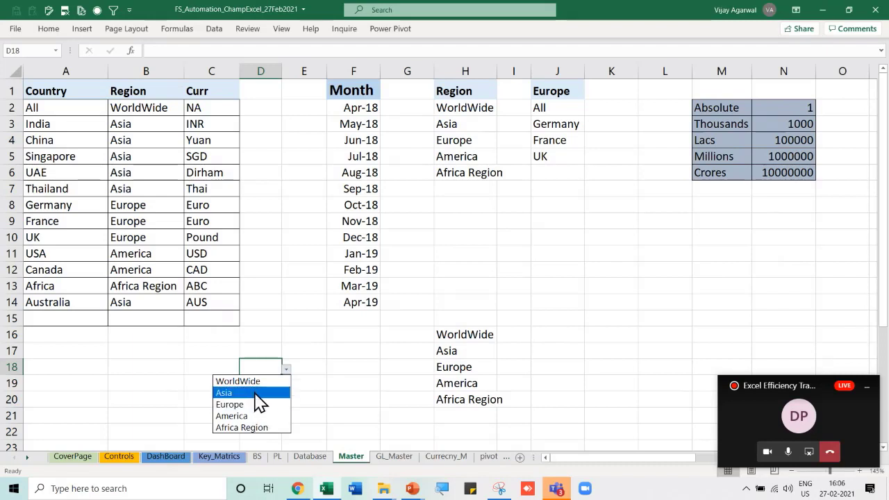
pyautogui.press('Escape')
# Fill the region Asia from B3 down through B14 in the Master table
pyautogui.click(171, 125)
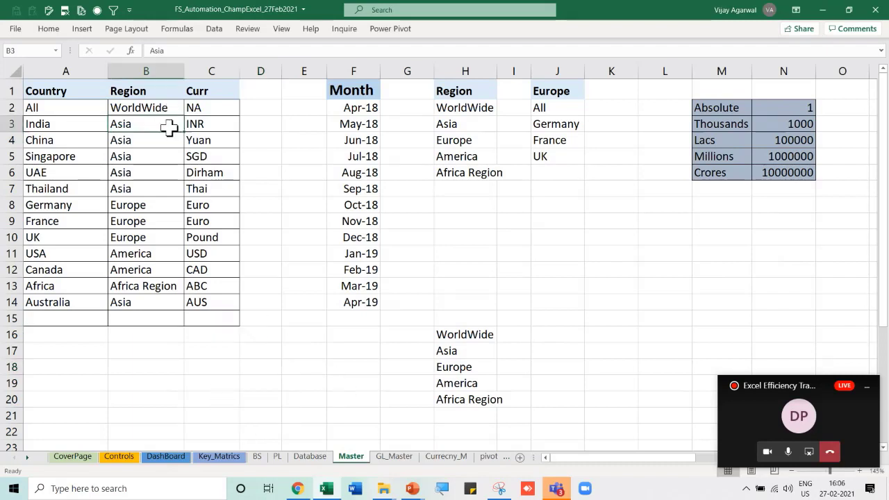
pyautogui.moveTo(185, 130); pyautogui.dragTo(167, 302)
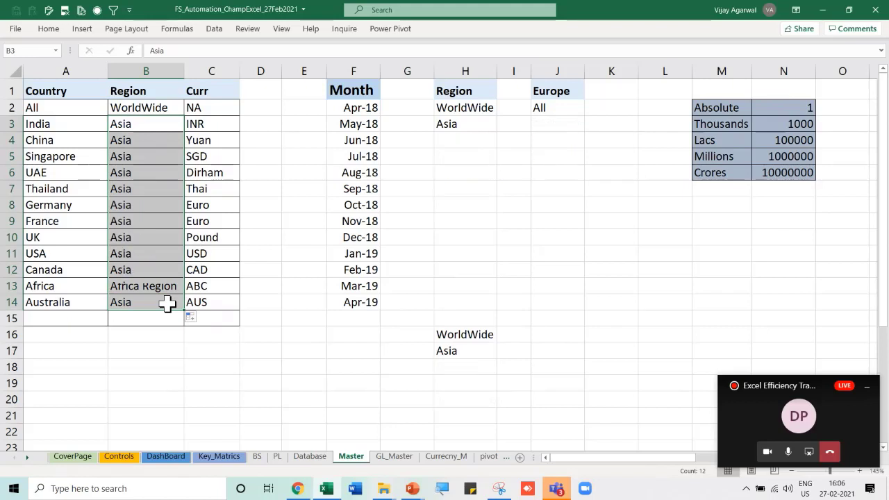
pyautogui.click(465, 339)
# Check the region choices offered in D18 and undo the test region fill and Australia entry in the Master table
pyautogui.click(312, 364)
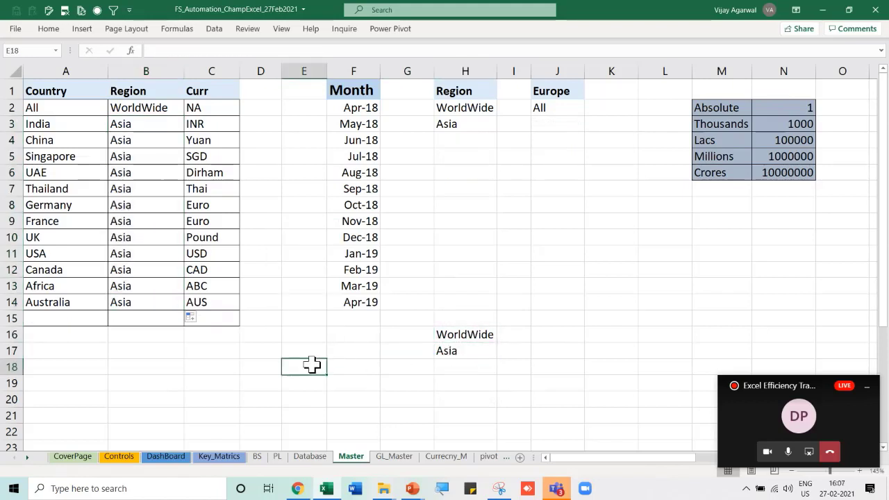
pyautogui.press('Right')
pyautogui.press('Down')
pyautogui.press('Left')
pyautogui.press('Up')
pyautogui.press('Up')
pyautogui.press('Left')
pyautogui.press('Down')
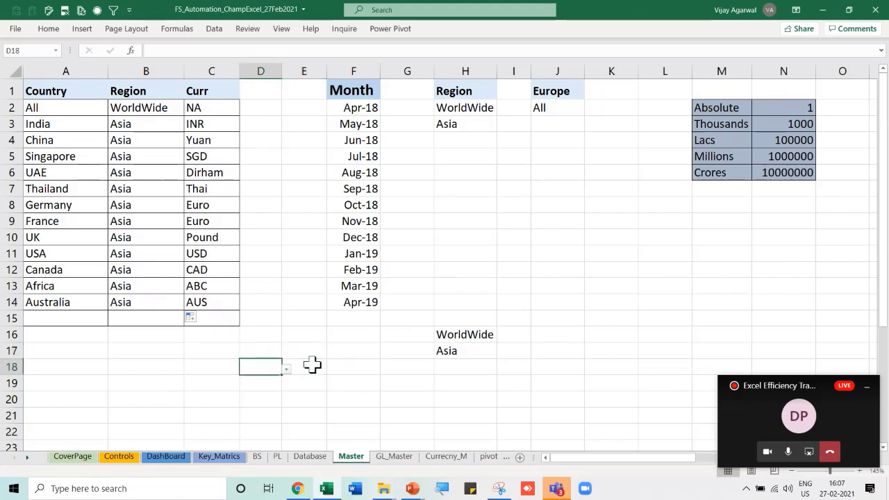
pyautogui.click(286, 371)
pyautogui.hotkey('ctrl', 'shift', 'r')
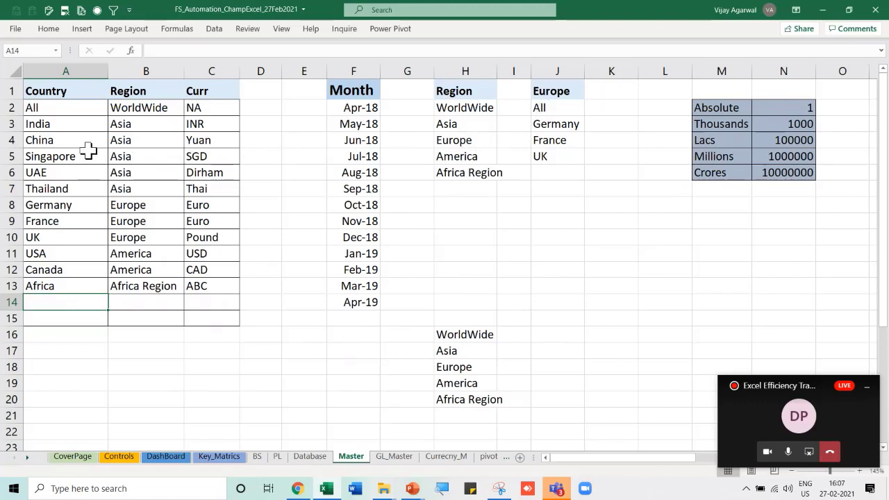
# Examine the country list formula in J2 and the region link in J1 on the Master sheet
pyautogui.click(557, 111)
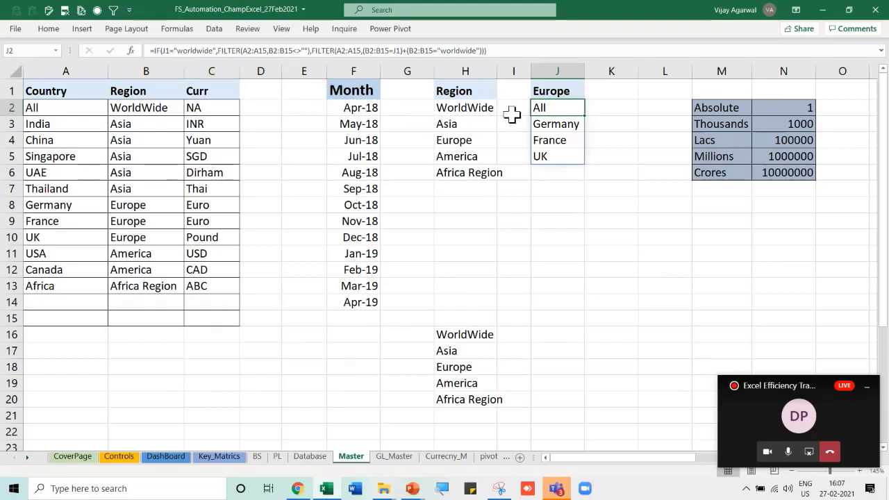
pyautogui.click(562, 91)
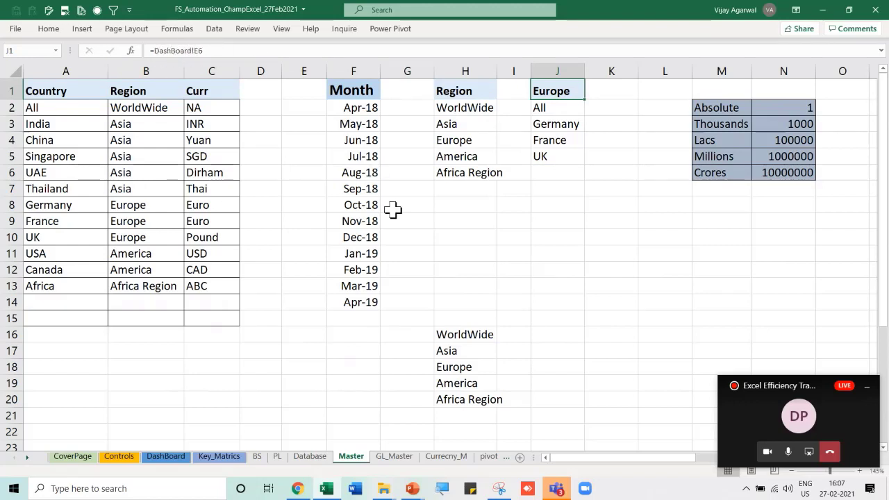
# Set the DashBoard's region to Asia and its country to All
pyautogui.click(165, 456)
pyautogui.click(463, 151)
pyautogui.click(487, 160)
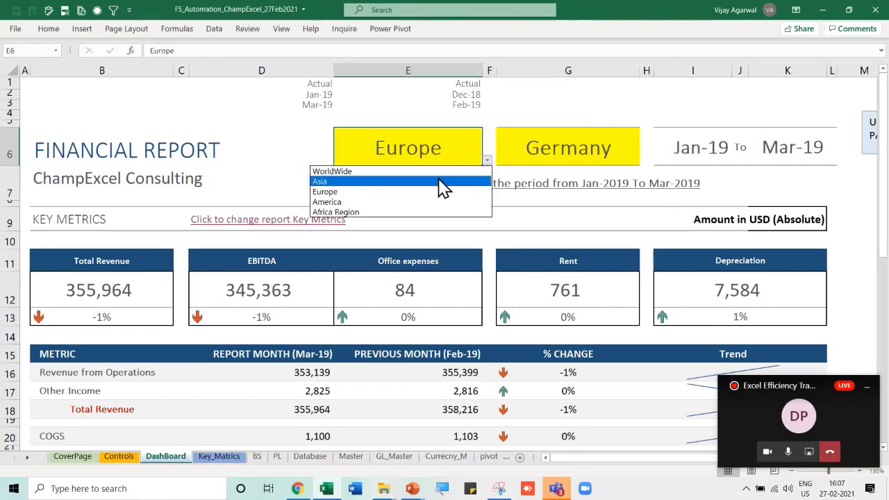
pyautogui.click(436, 188)
pyautogui.click(565, 149)
pyautogui.click(644, 161)
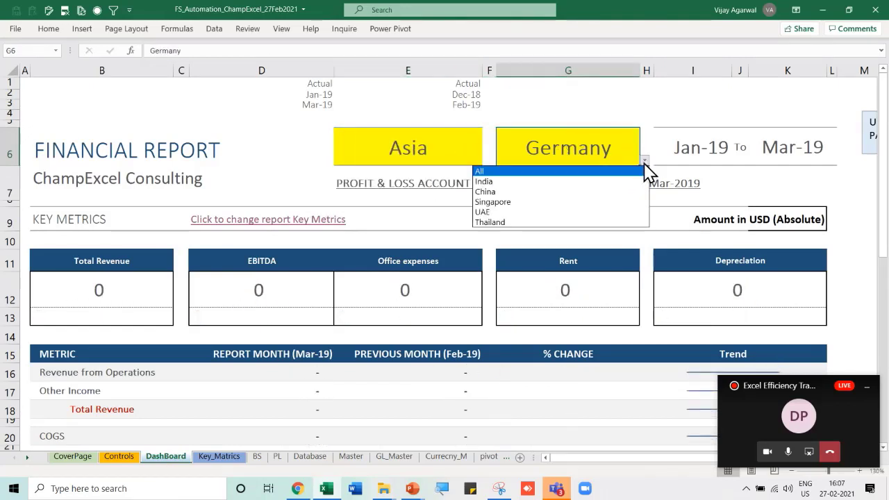
pyautogui.click(511, 171)
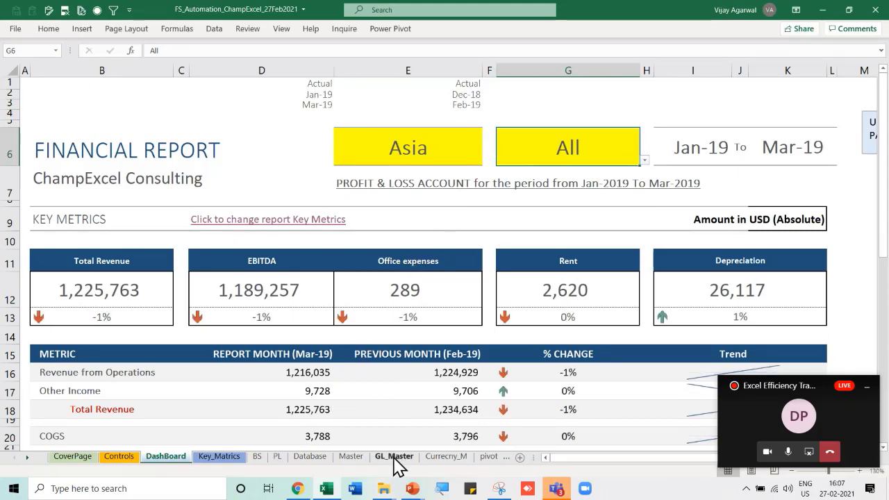
# Review the Master sheet's J1 reference to the dashboard region and the FILTER formula in J2
pyautogui.click(350, 456)
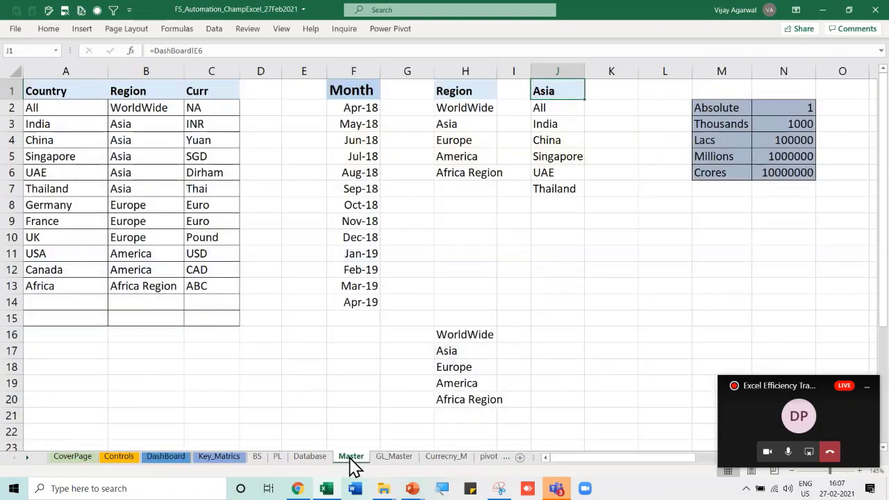
pyautogui.doubleClick(572, 90)
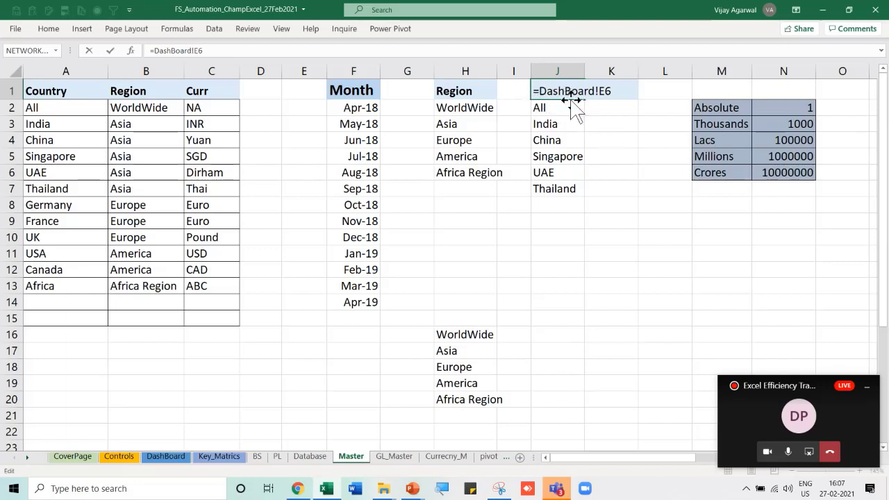
pyautogui.press('Escape')
pyautogui.click(548, 111)
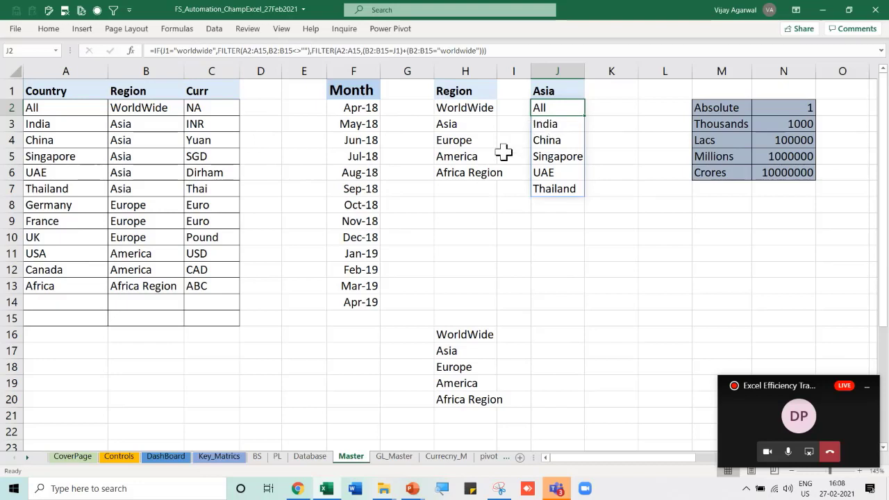
# Switch the DashBoard's region to WorldWide and check the country list in column J of the Master sheet
pyautogui.click(164, 456)
pyautogui.click(457, 161)
pyautogui.click(488, 161)
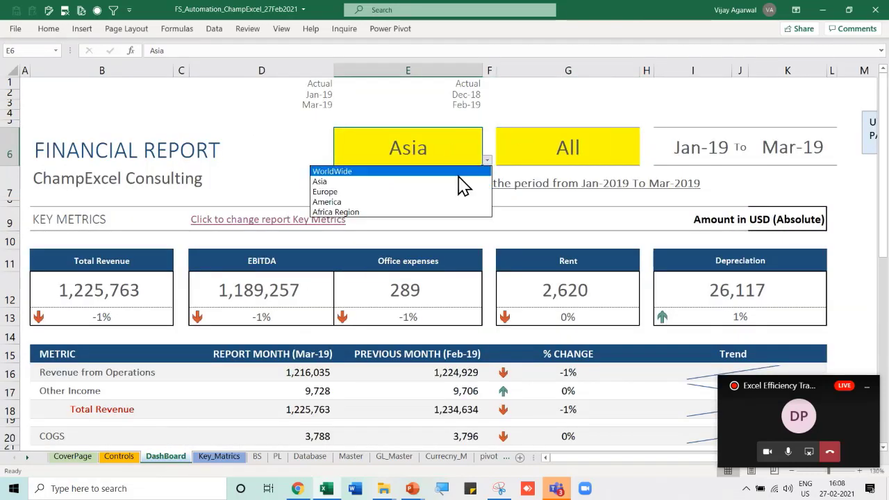
pyautogui.click(462, 173)
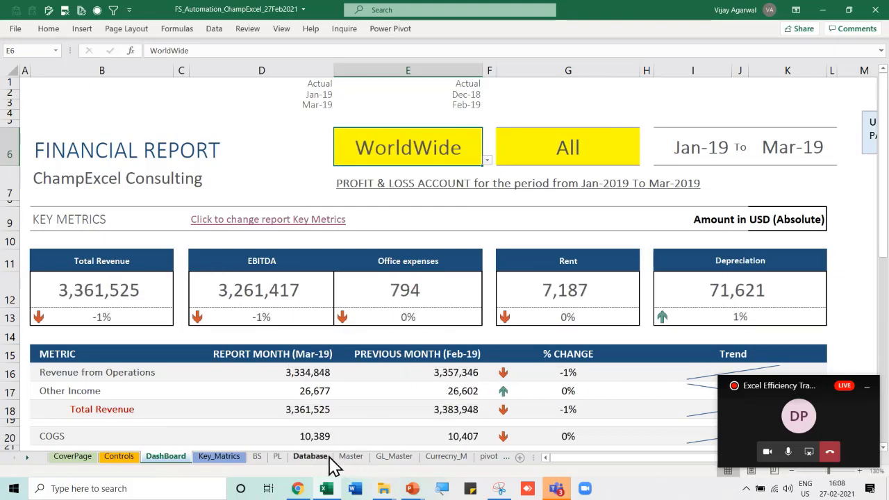
pyautogui.click(354, 459)
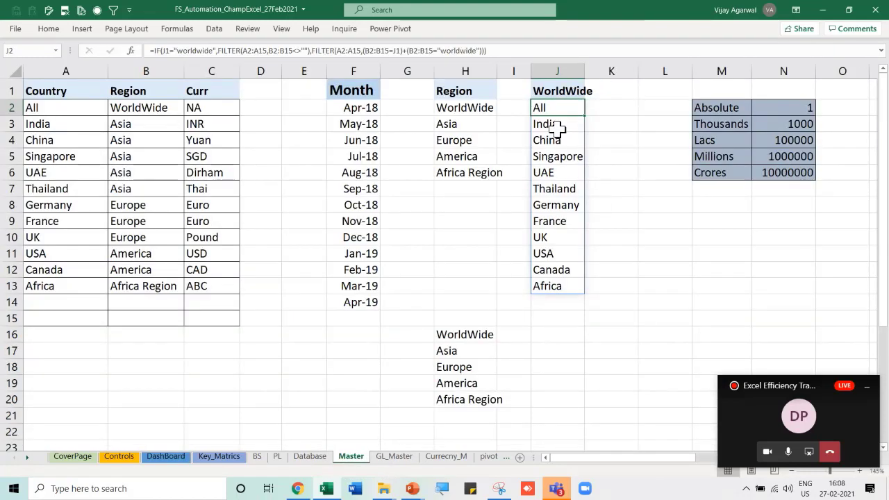
# Set the DashBoard's region back to Asia and return to the country list on the Master sheet
pyautogui.click(174, 457)
pyautogui.click(487, 160)
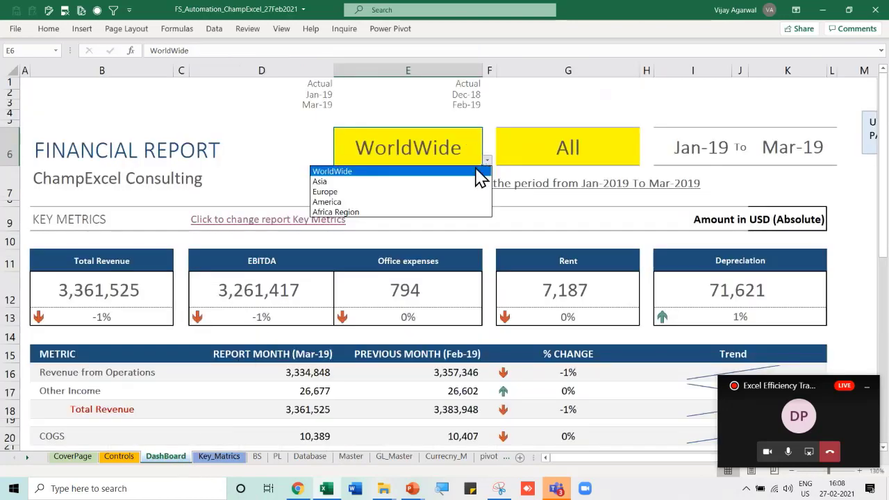
pyautogui.click(448, 182)
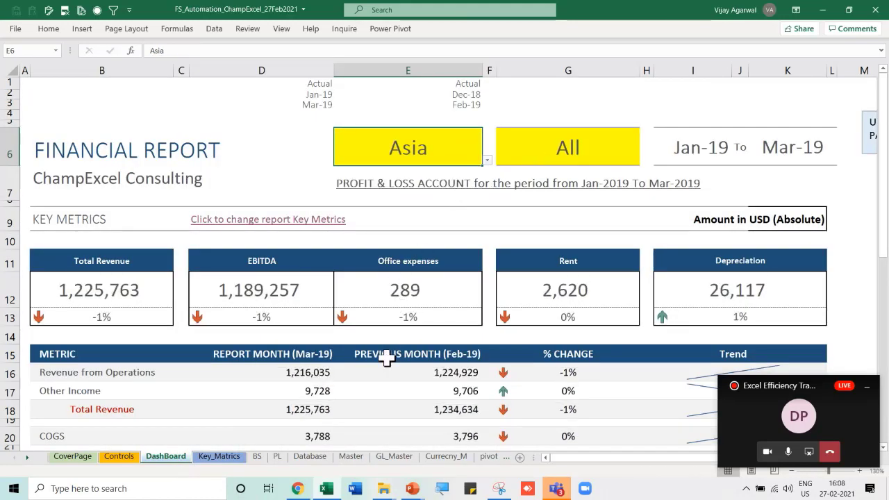
pyautogui.click(352, 456)
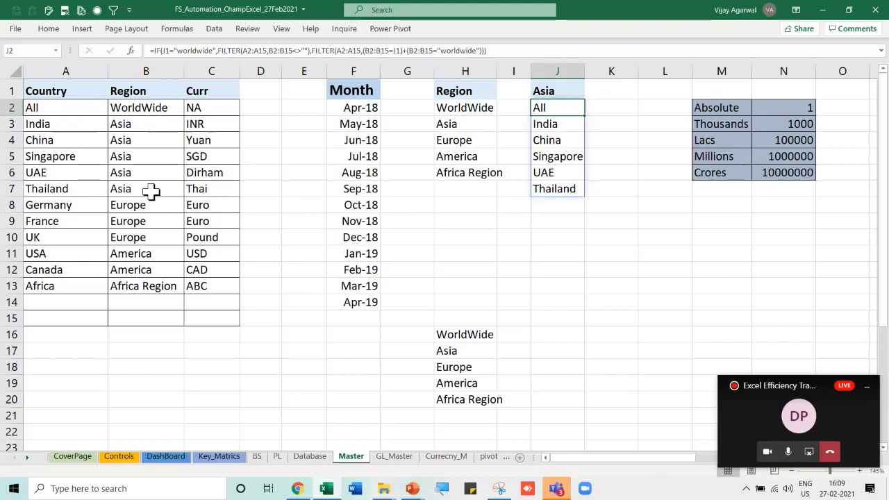
# Copy the region Europe from B9 into B4:B7 of the Master table and undo the change
pyautogui.click(153, 222)
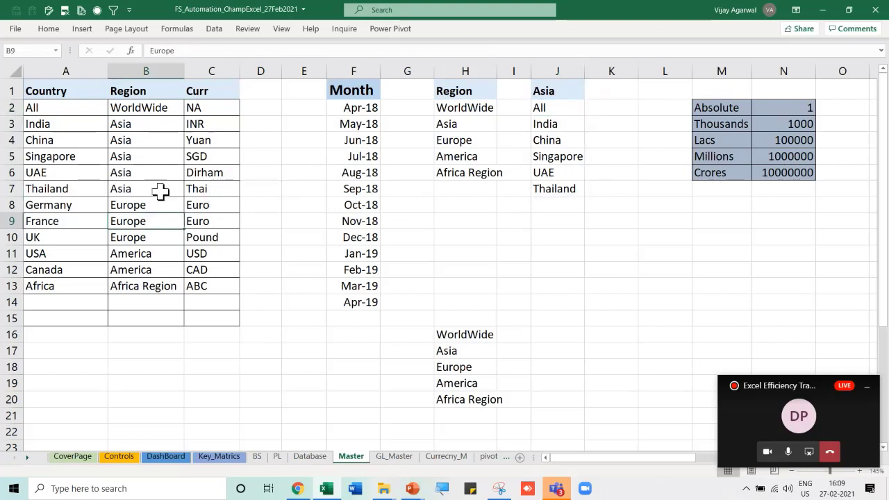
pyautogui.hotkey('ctrl', 'c')
pyautogui.moveTo(148, 140); pyautogui.dragTo(149, 181)
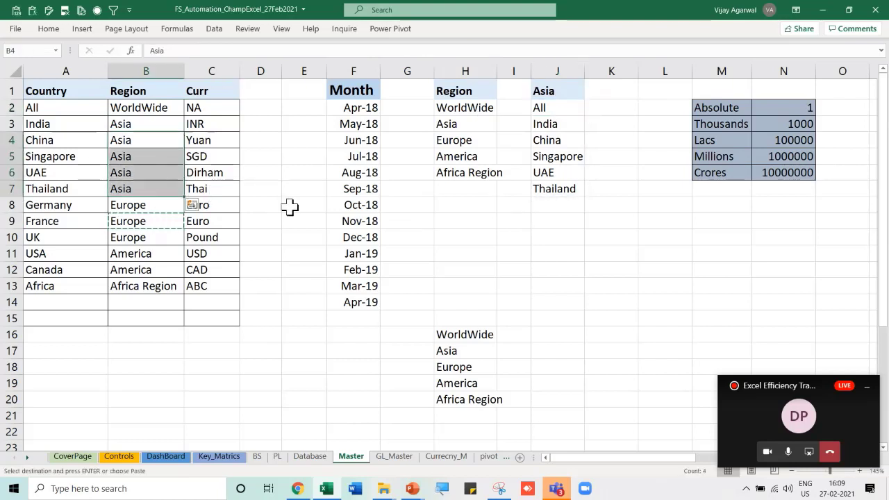
pyautogui.hotkey('ctrl', 'v')
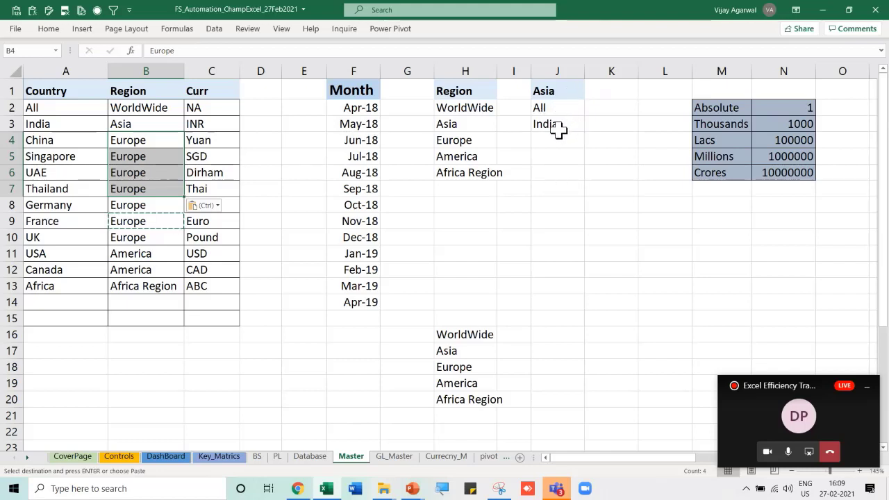
pyautogui.hotkey('ctrl', 'z')
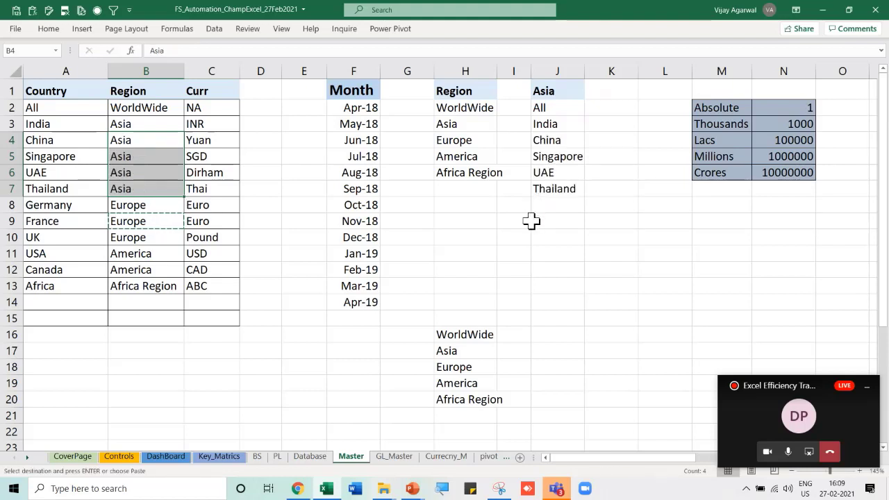
# Look over the Database sheet and the report period start and end cells on the CoverPage
pyautogui.click(309, 457)
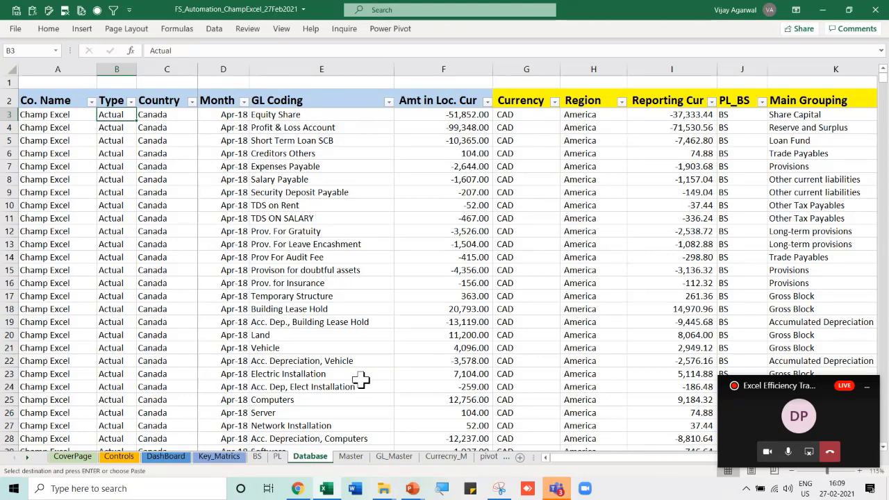
pyautogui.click(72, 457)
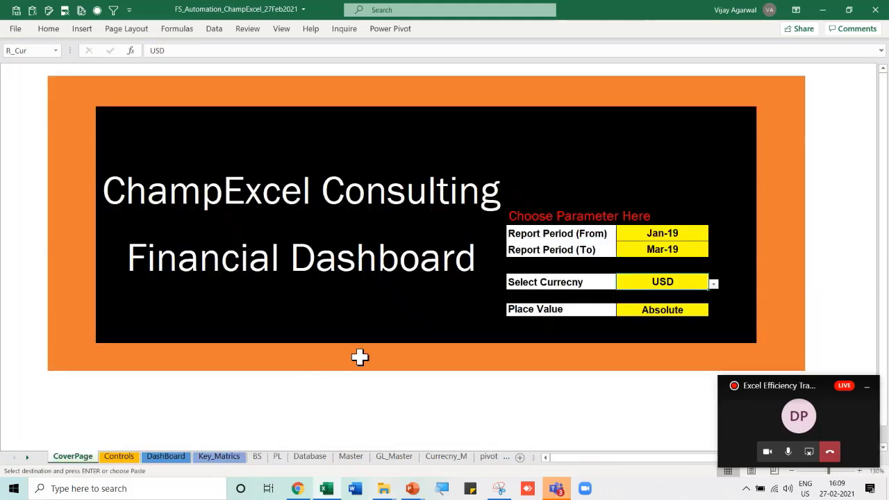
pyautogui.click(686, 235)
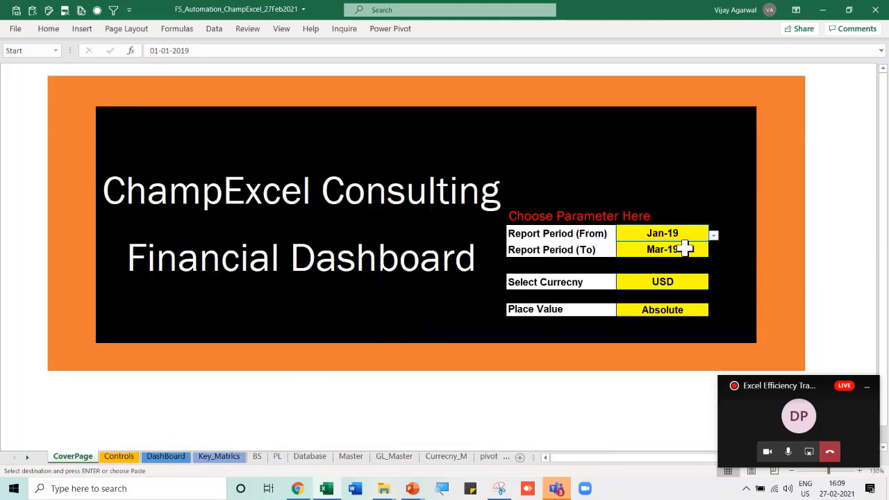
pyautogui.click(685, 251)
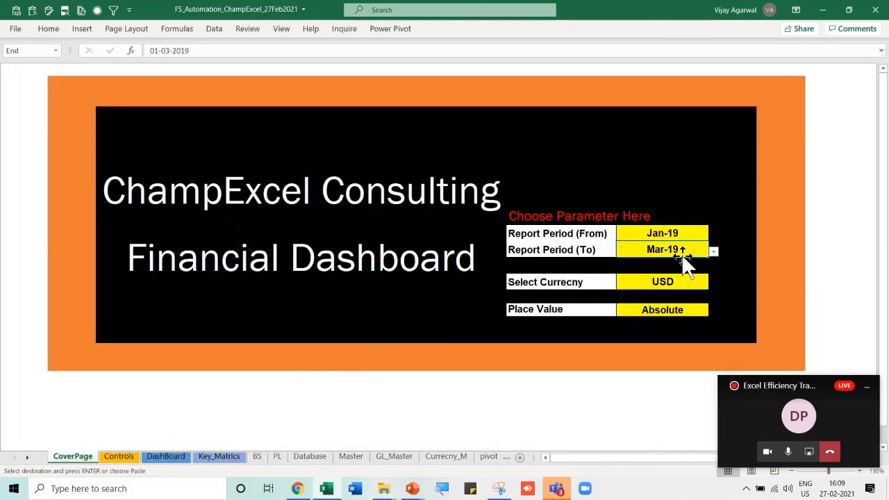
# Examine the DashBoard's key metrics and profit and loss lines for Asia, from revenue down to EBITDA and finance cost
pyautogui.click(165, 456)
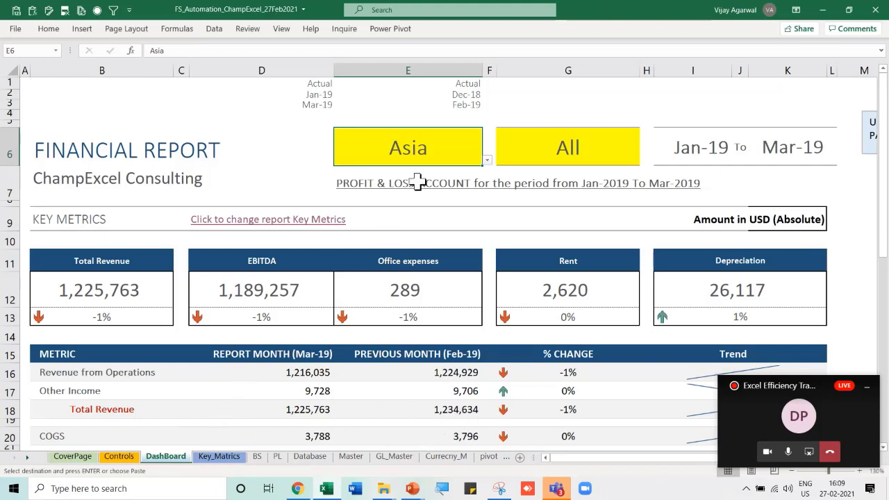
pyautogui.moveTo(420, 150); pyautogui.dragTo(449, 159)
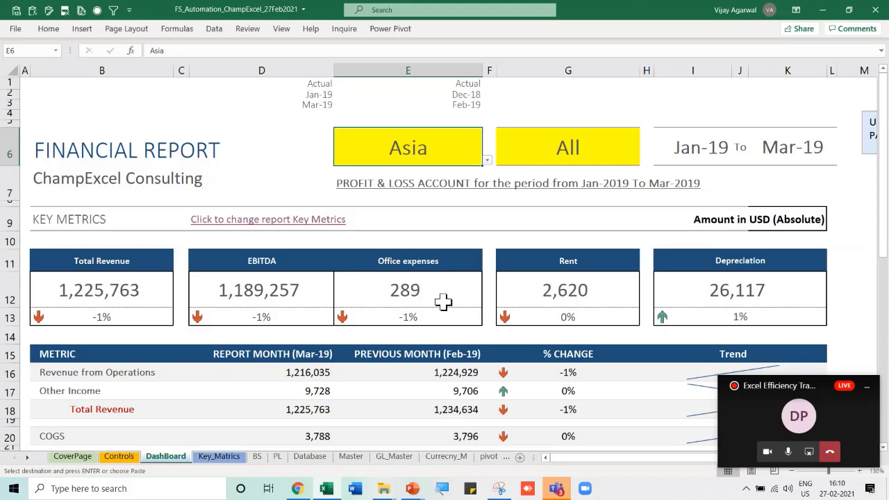
pyautogui.scroll(-3, 425, 296)
pyautogui.scroll(-5, 341, 344)
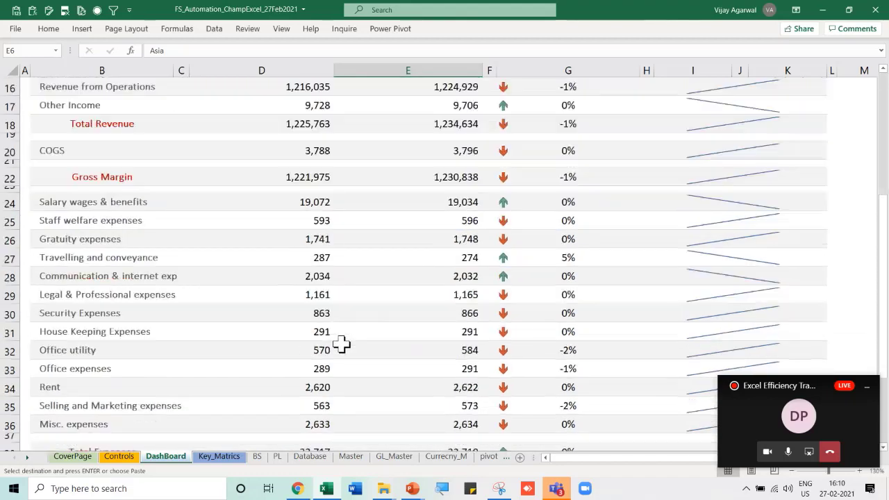
pyautogui.scroll(7, 342, 343)
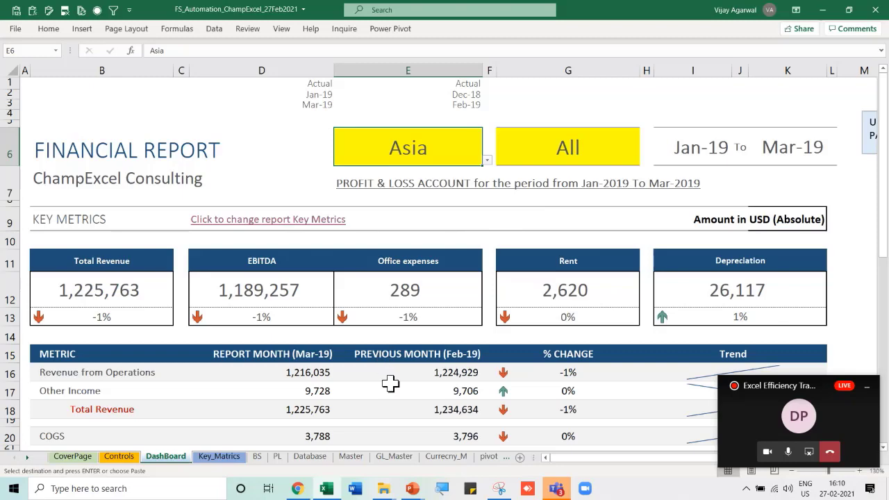
pyautogui.scroll(-4, 390, 383)
pyautogui.scroll(-2, 391, 384)
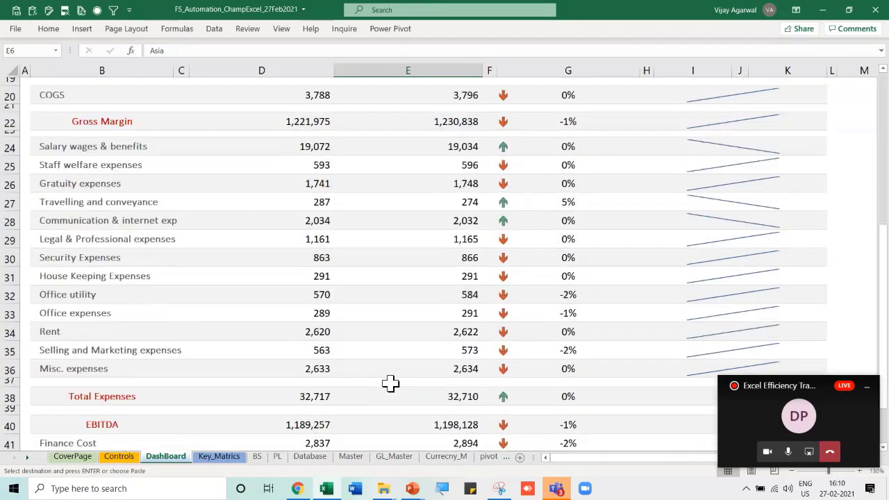
pyautogui.scroll(6, 390, 384)
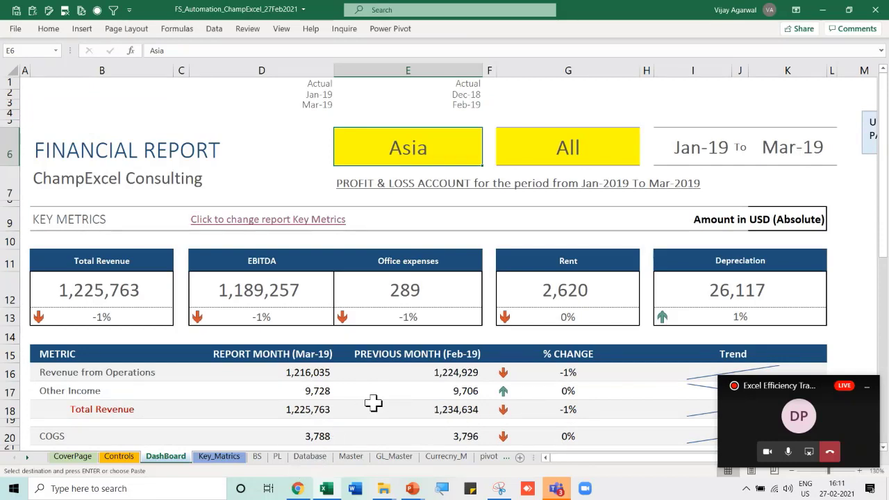
pyautogui.click(759, 427)
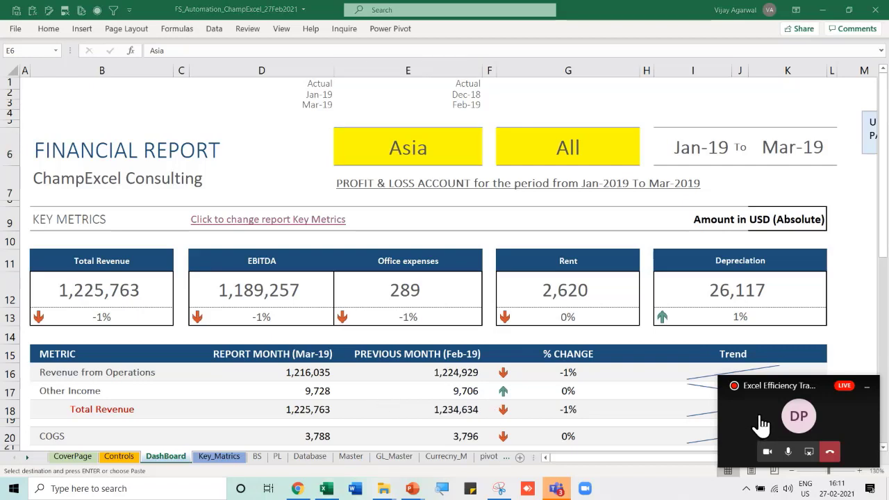